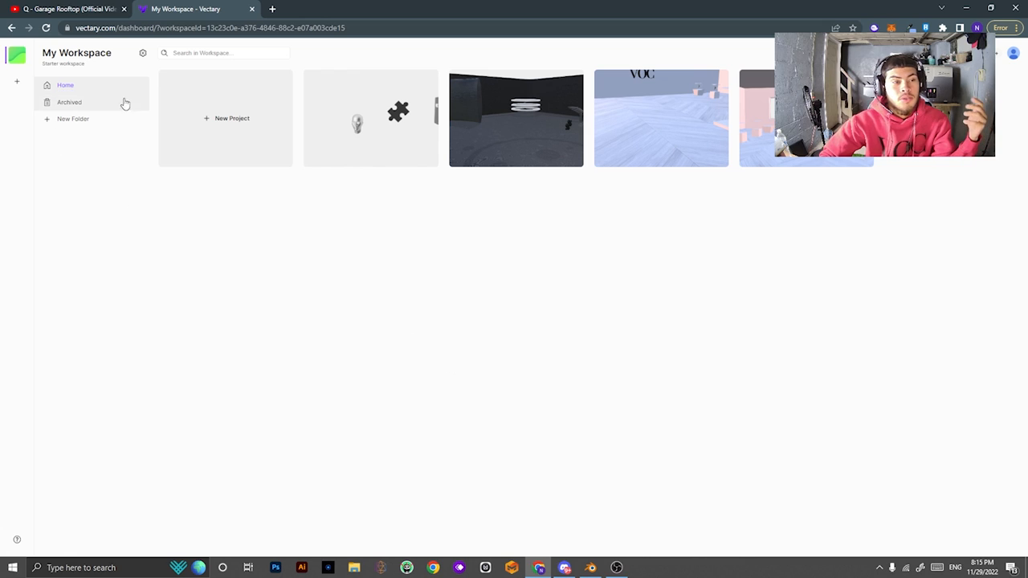
Create a new blank project from the New Project card on the My Workspace dashboard.
left_click(216, 126)
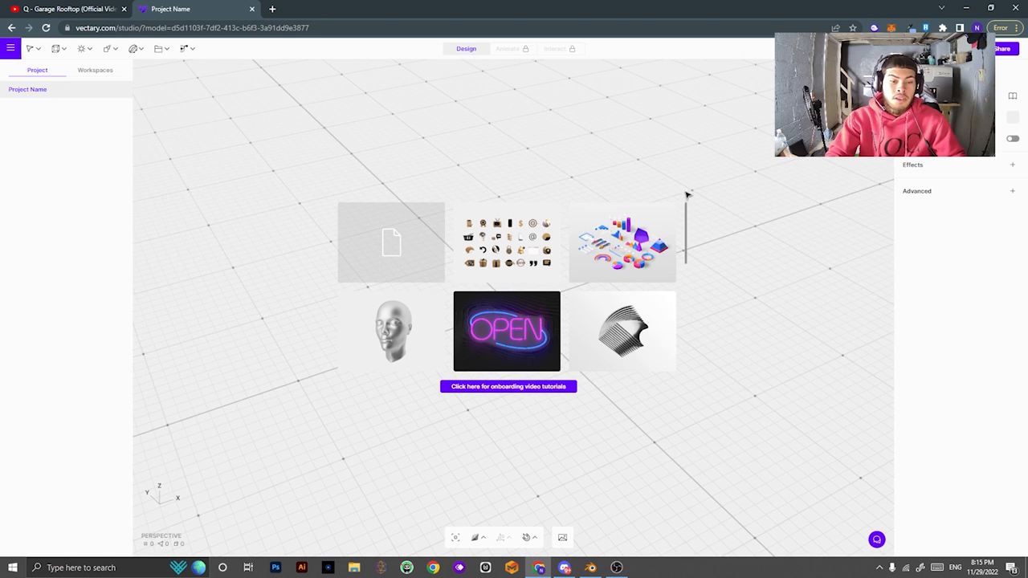
Dismiss the starter templates and orbit the empty grid to a flatter viewing angle.
left_click_drag(686, 194, 572, 223)
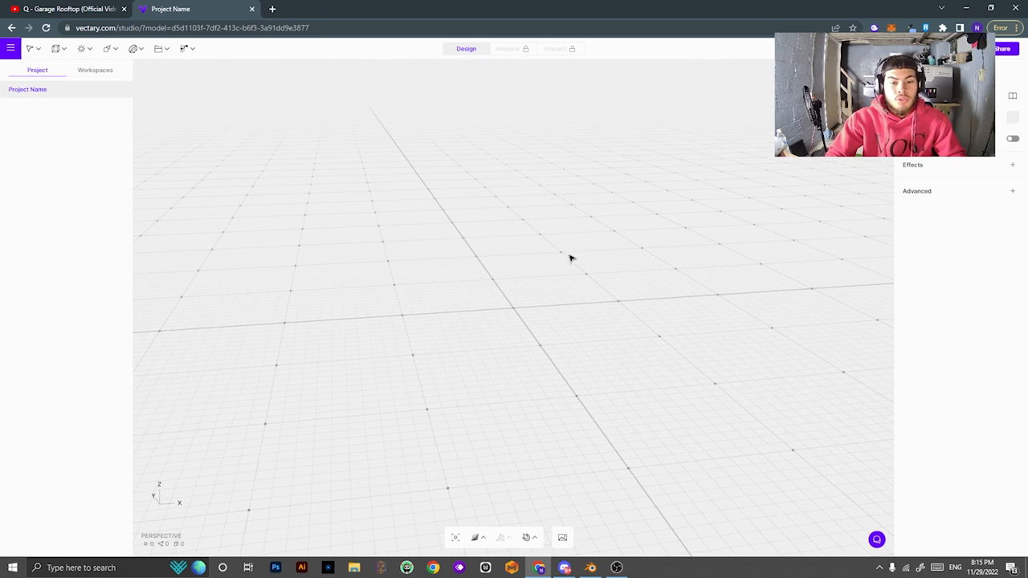
left_click_drag(570, 258, 548, 299)
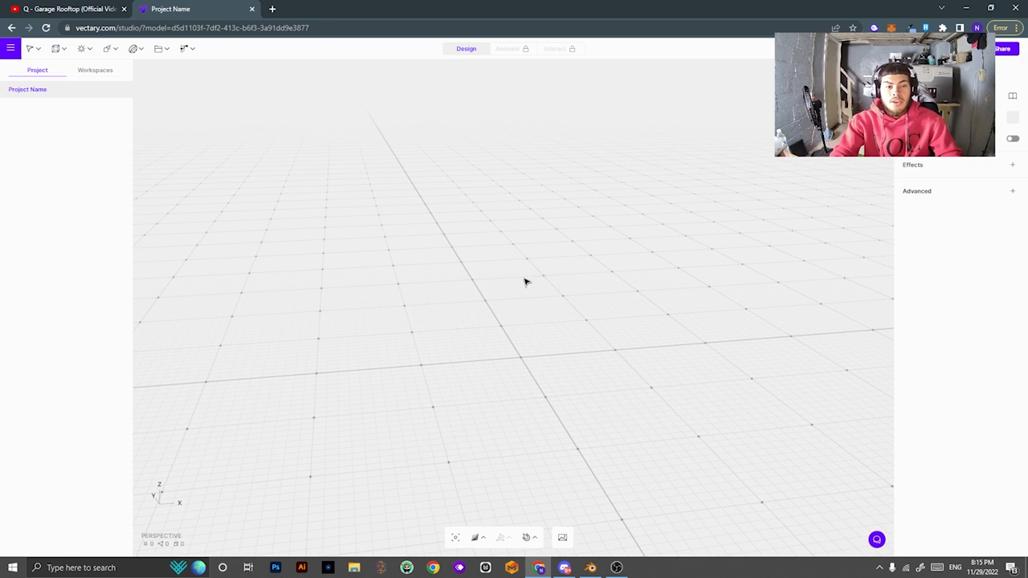
left_click_drag(526, 281, 536, 264)
Load spatial.io in a new browser tab and look over the user's profile page.
left_click(274, 7)
type("spatial.io")
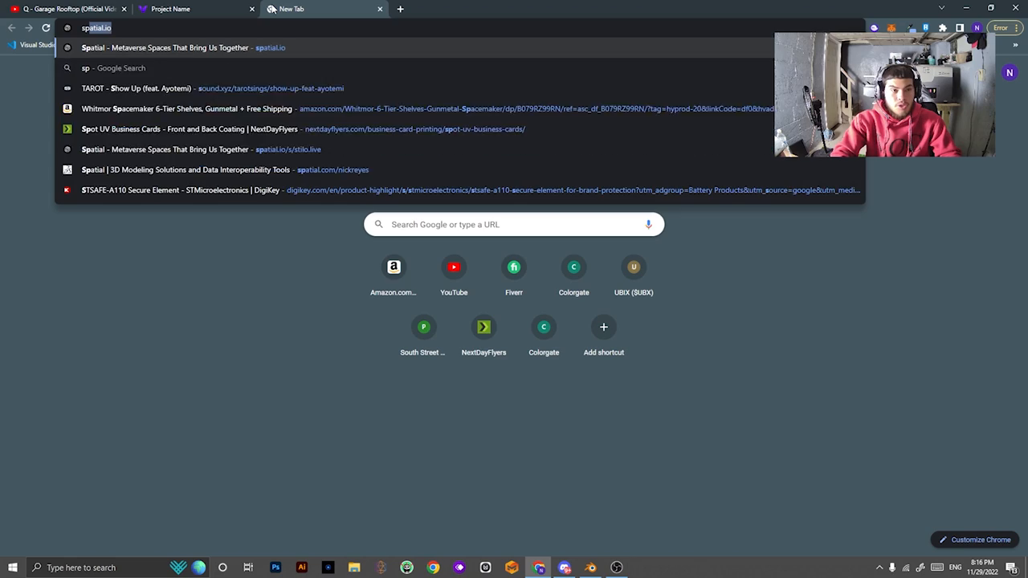
key("Return")
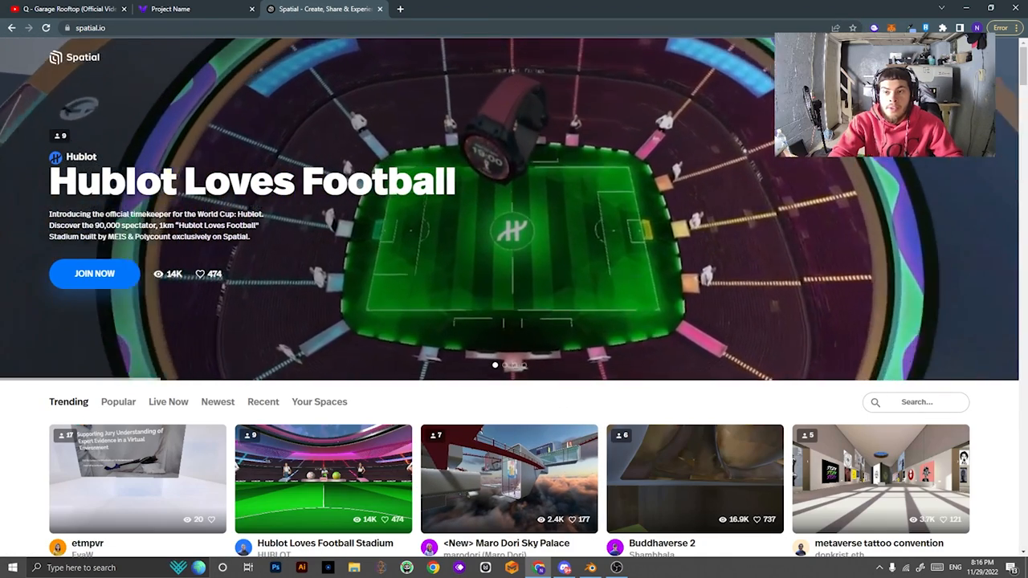
left_click(856, 57)
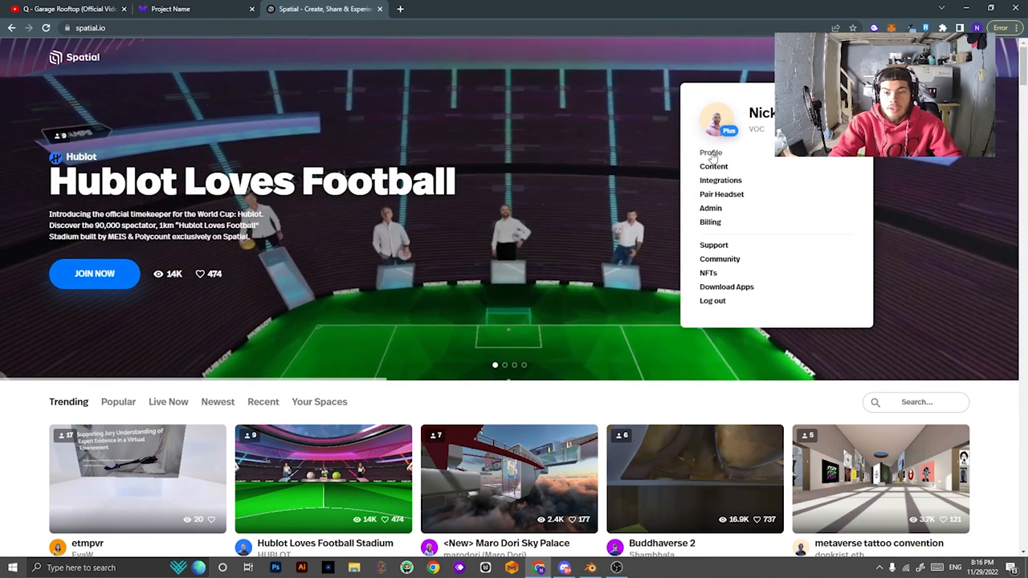
left_click(709, 153)
scroll(617, 344, "down", 3)
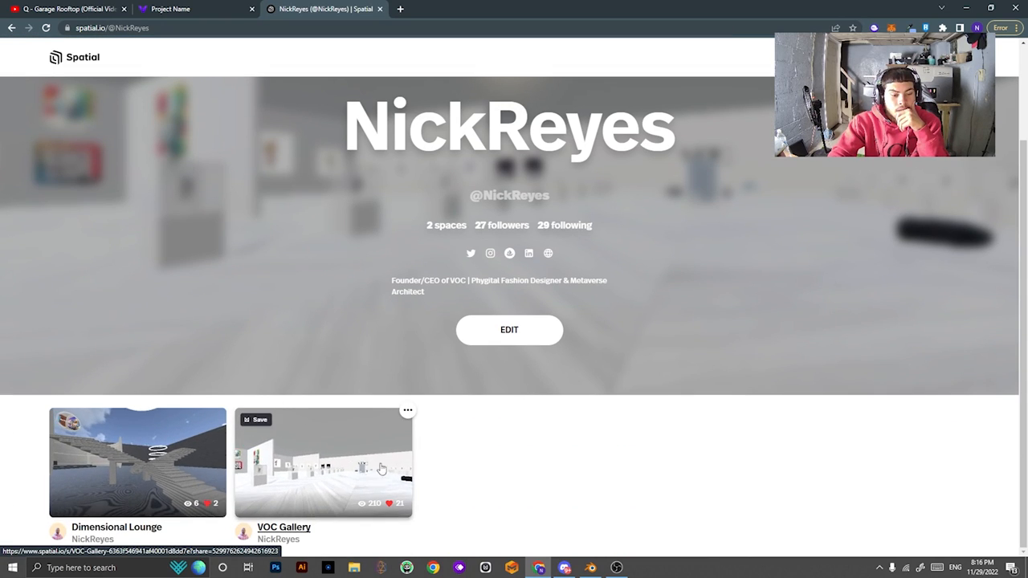
Check the uploaded Content library, then enter the Immersive Scene space from Your Spaces.
left_click(855, 57)
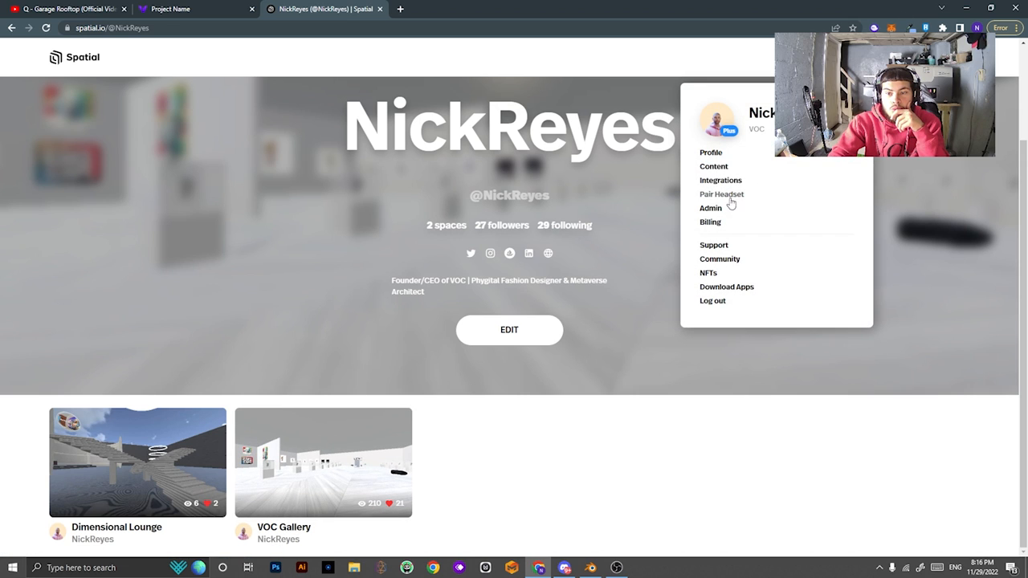
left_click(716, 173)
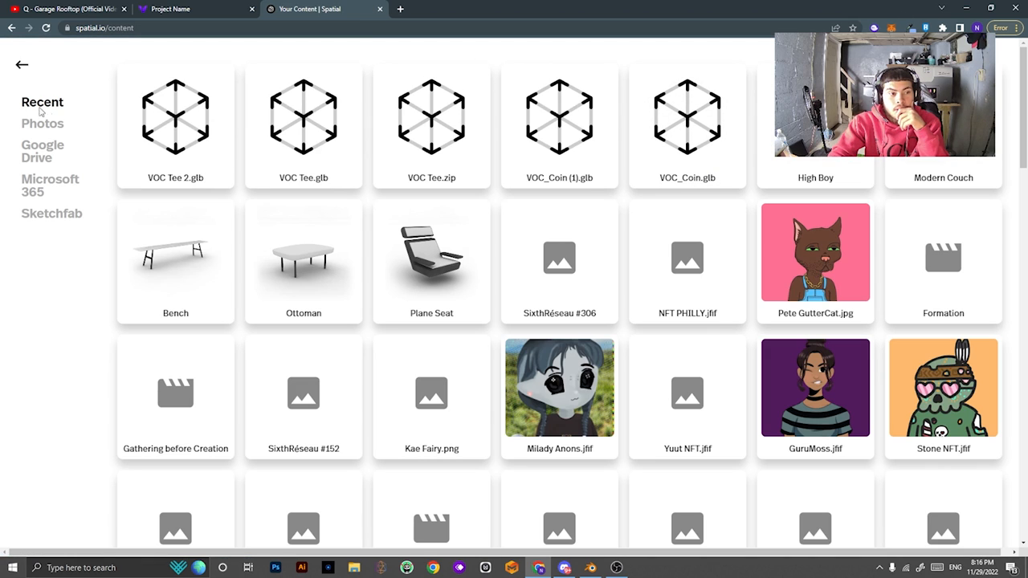
left_click(22, 66)
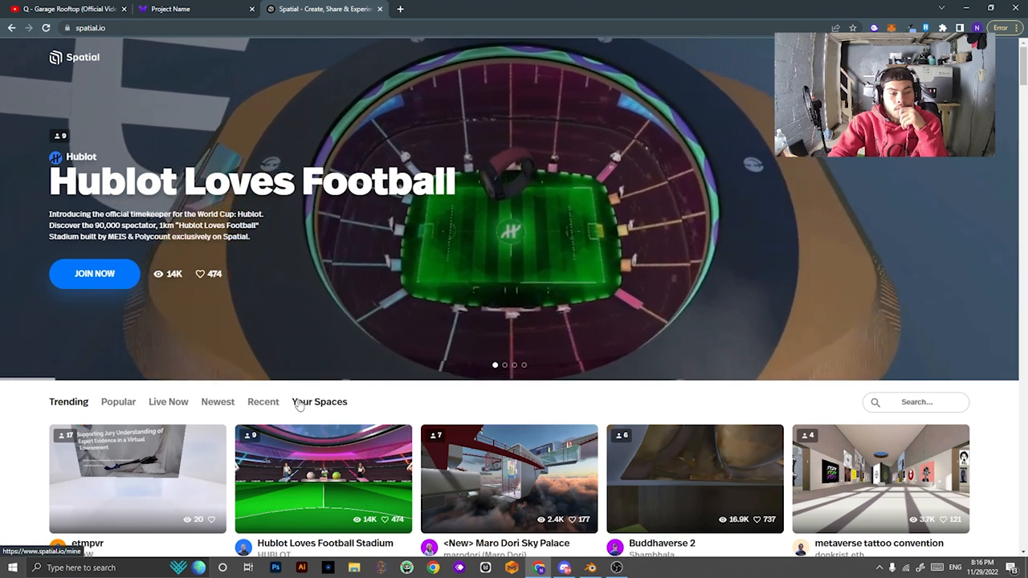
left_click(319, 402)
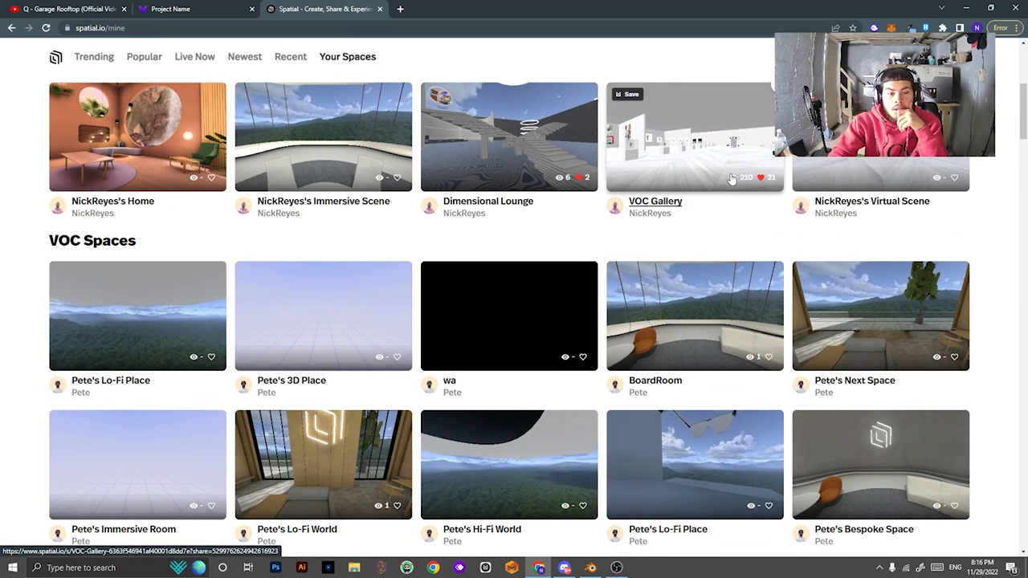
scroll(630, 253, "up", 3)
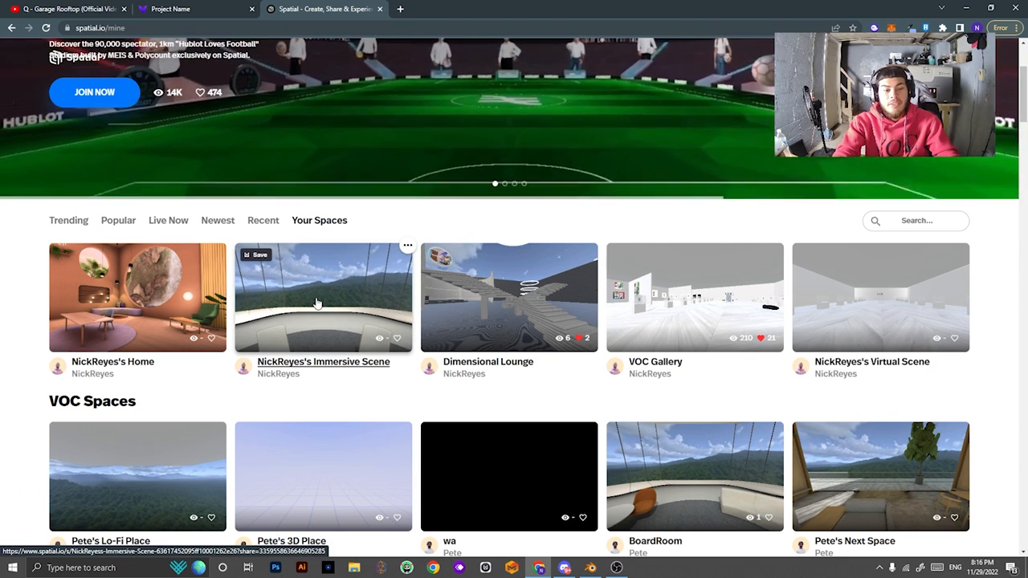
left_click(402, 253)
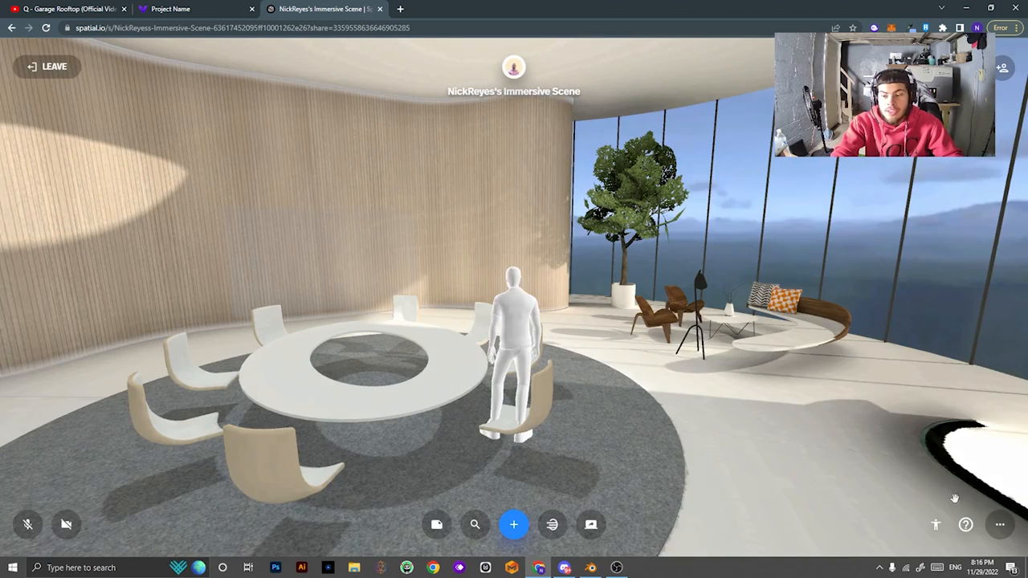
Upload the T-Shirt Basic Model (2) 3D object as a custom environment.
left_click(999, 526)
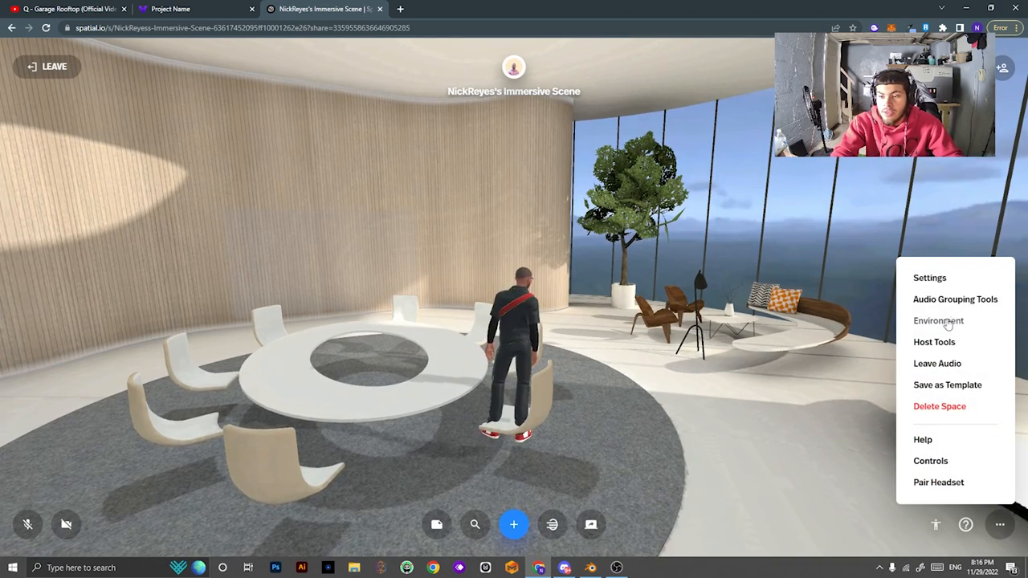
left_click(938, 321)
left_click(882, 318)
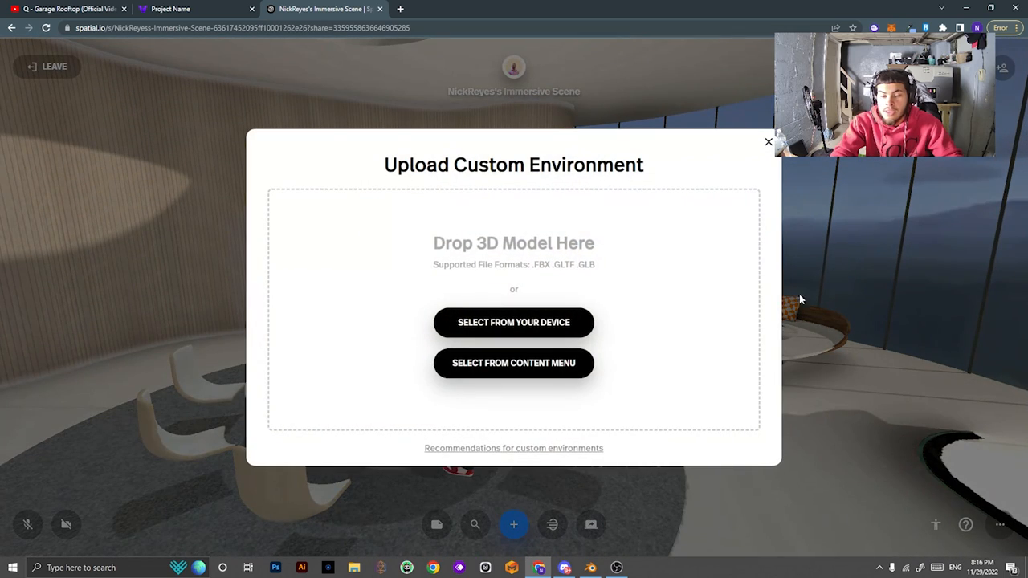
left_click(501, 331)
scroll(451, 275, "down", 5)
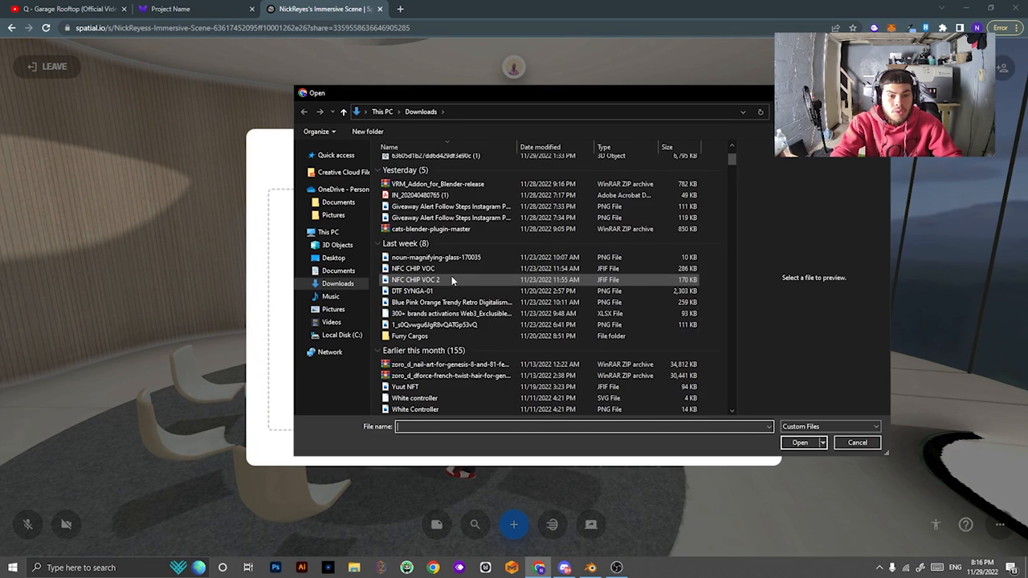
scroll(452, 281, "down", 15)
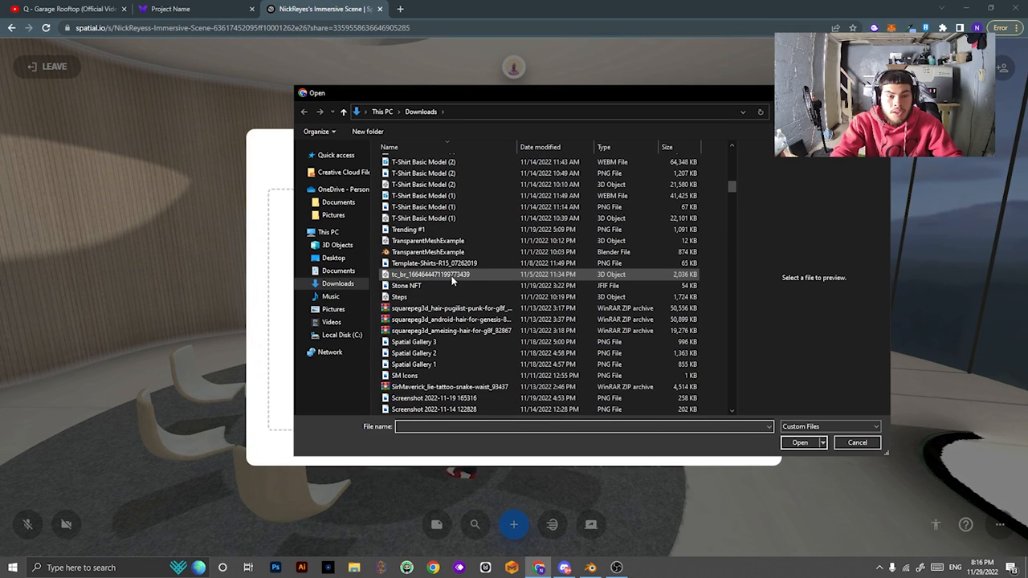
scroll(426, 241, "up", 1)
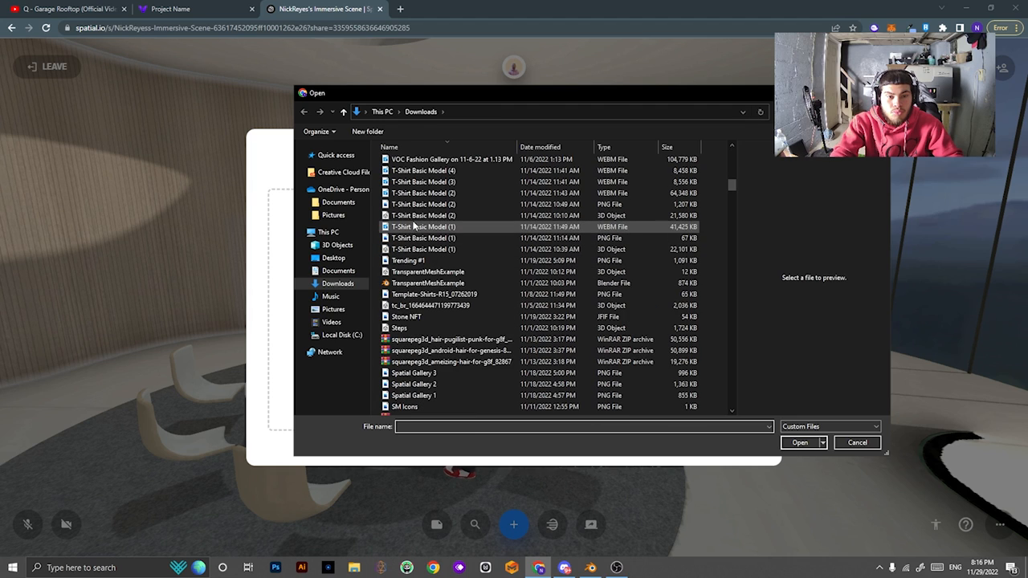
left_click(414, 217)
left_click(419, 205)
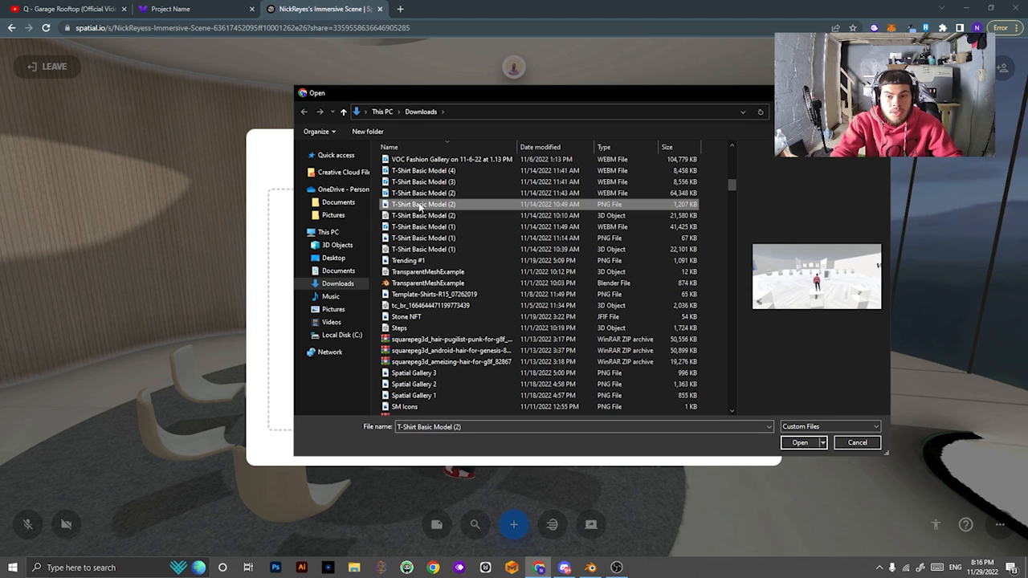
left_click(427, 217)
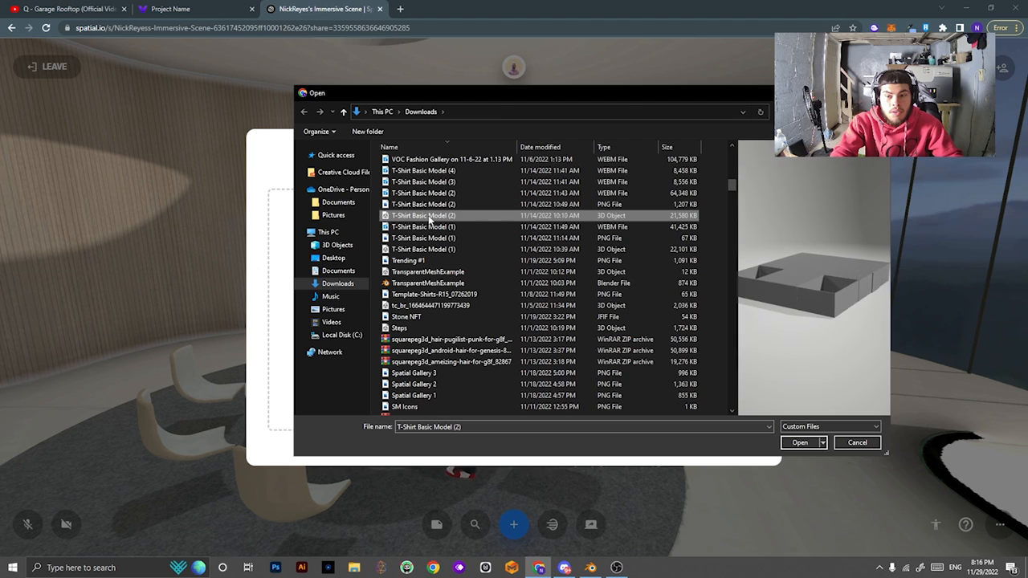
double_click(429, 217)
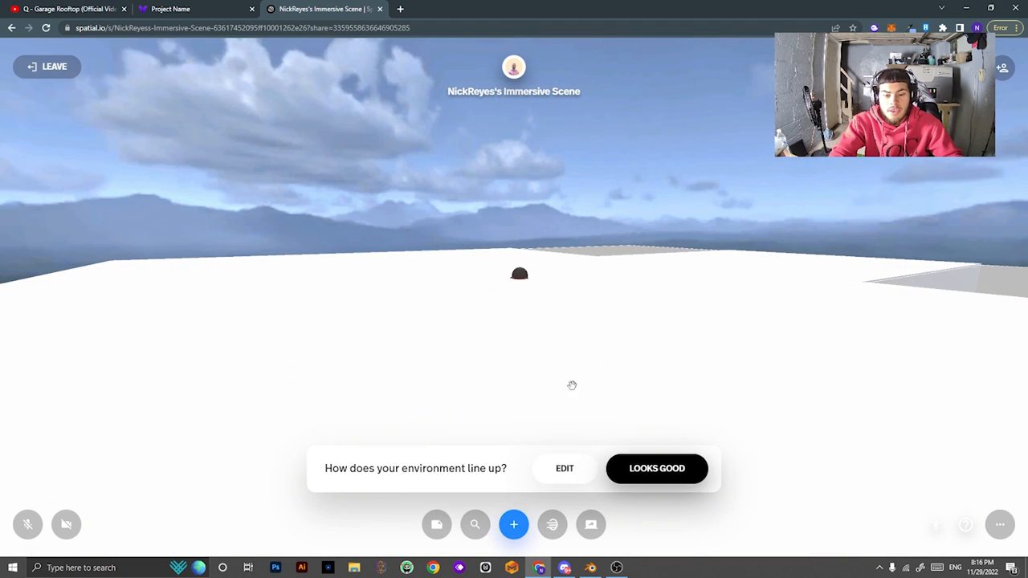
Set the new environment's scale to 7 and confirm its placement.
left_click(565, 470)
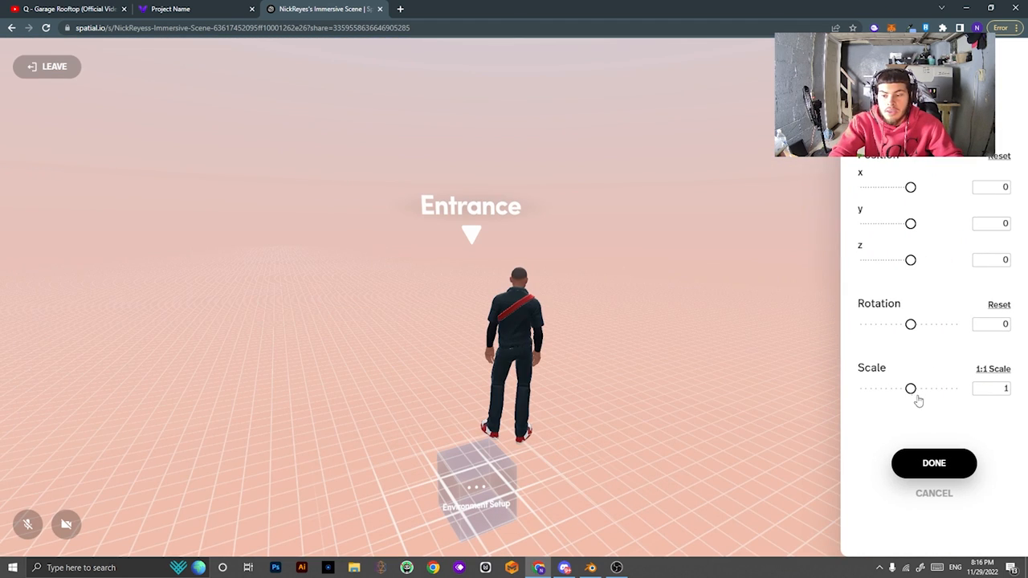
left_click_drag(918, 400, 930, 399)
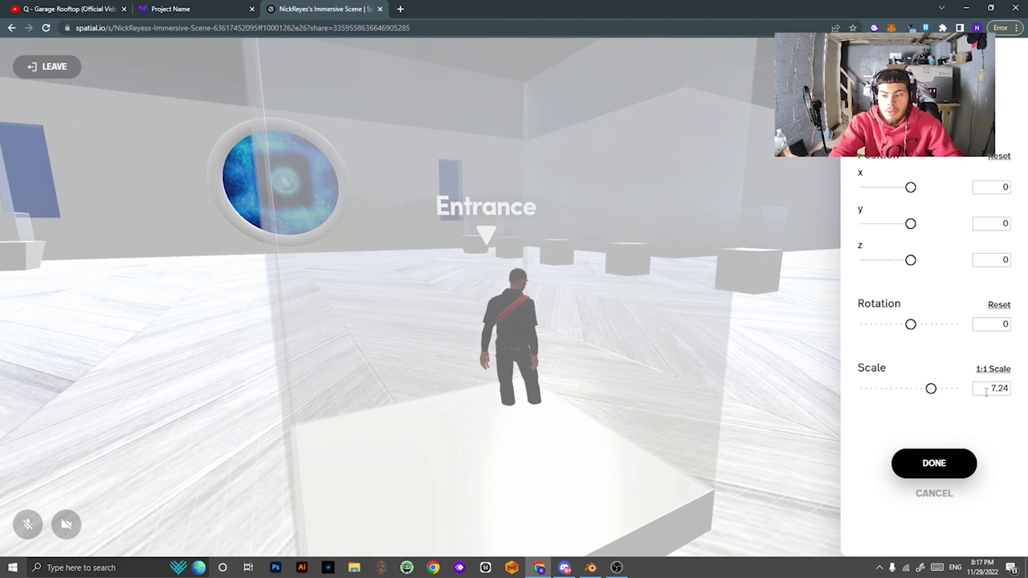
type("7")
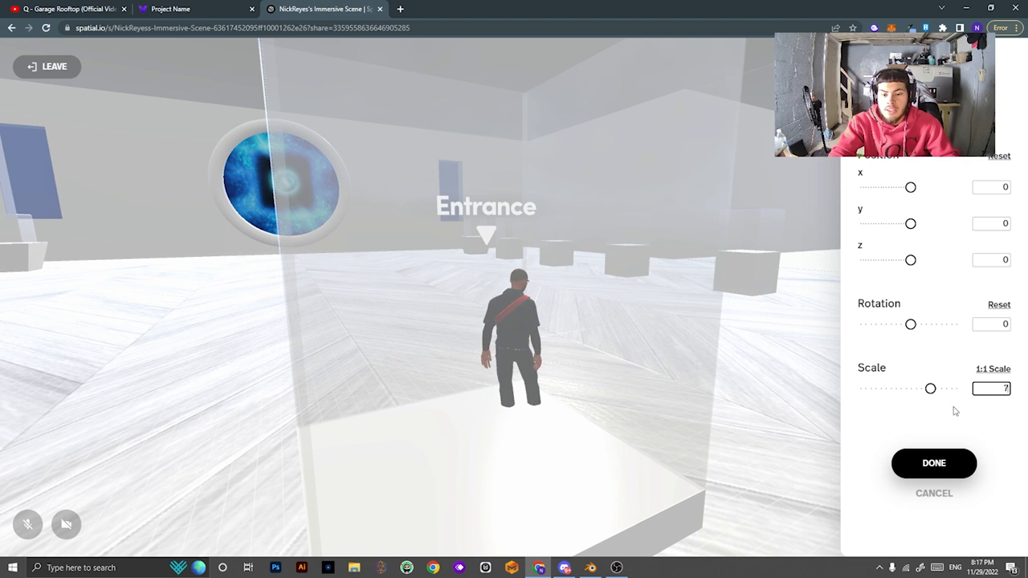
left_click(934, 463)
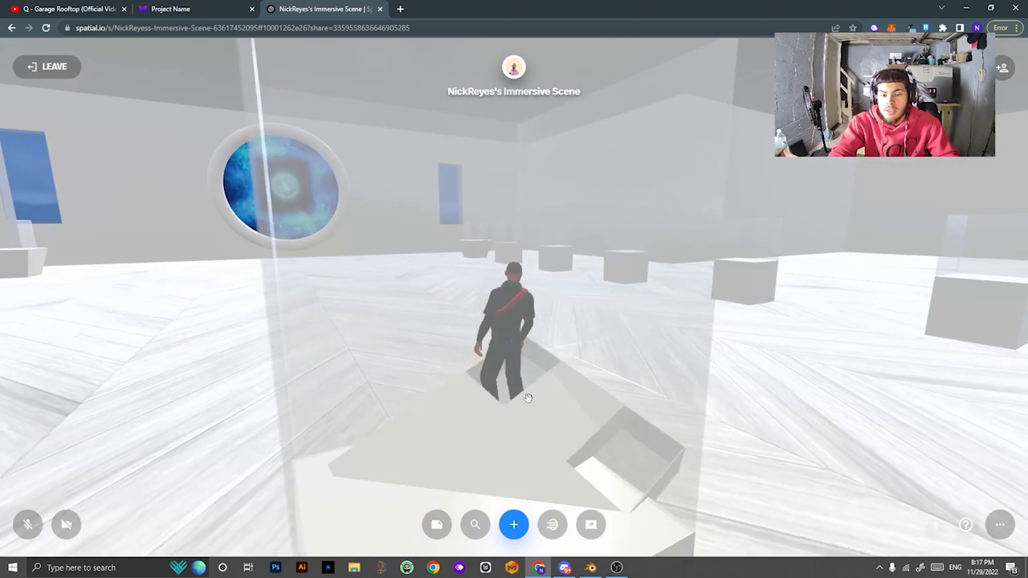
key("w")
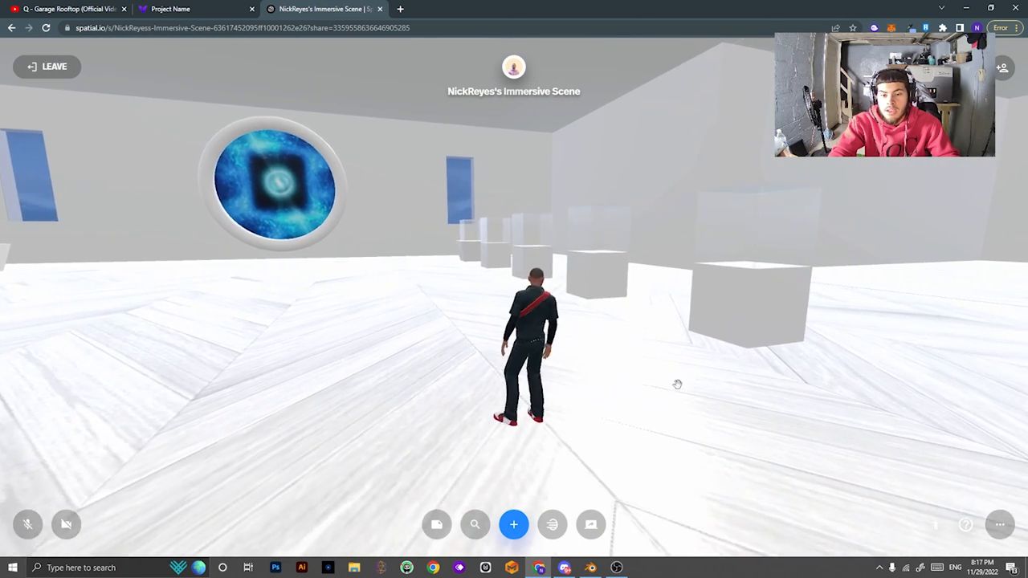
left_click_drag(321, 333, 746, 361)
left_click_drag(401, 341, 640, 346)
key("s")
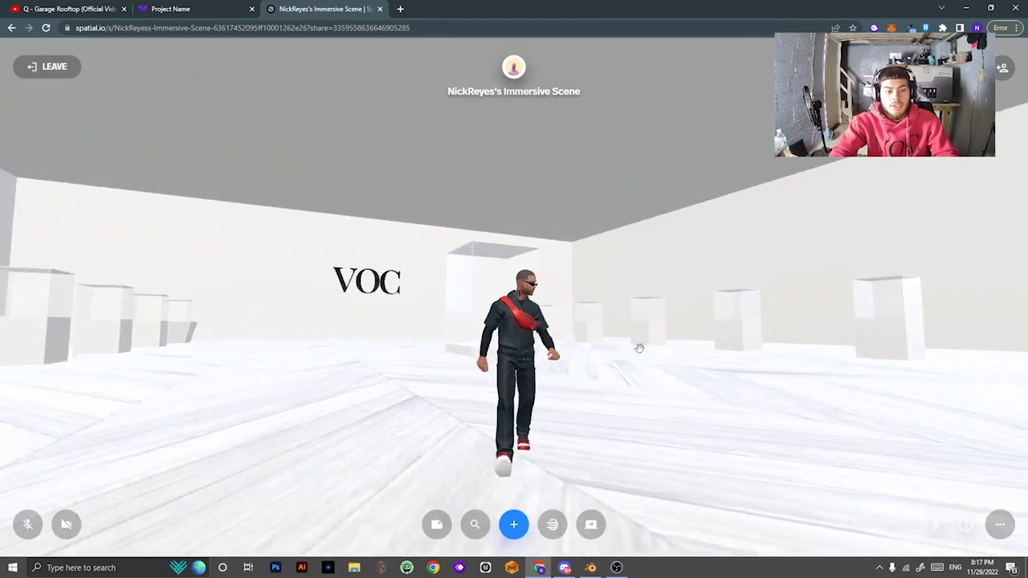
left_click_drag(322, 393, 410, 410)
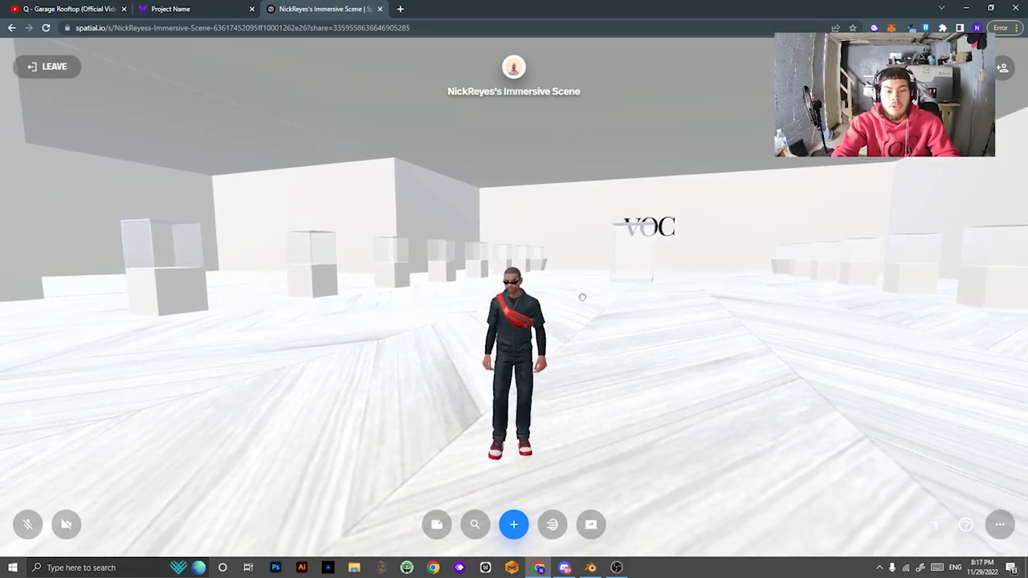
left_click_drag(580, 296, 252, 320)
key("w")
left_click_drag(557, 326, 791, 349)
left_click_drag(543, 374, 726, 302)
key("s")
left_click_drag(716, 249, 734, 165)
key("a")
key("a")
left_click_drag(586, 284, 365, 379)
key("w")
key("w")
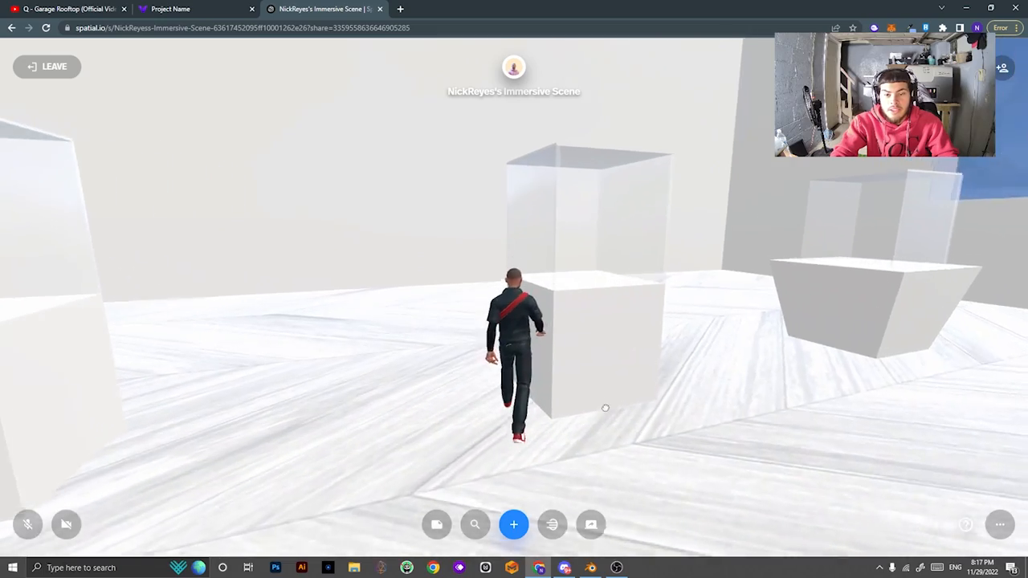
key("s")
key("d")
left_click_drag(571, 357, 67, 344)
key("w")
left_click_drag(723, 365, 396, 308)
double_click(417, 270)
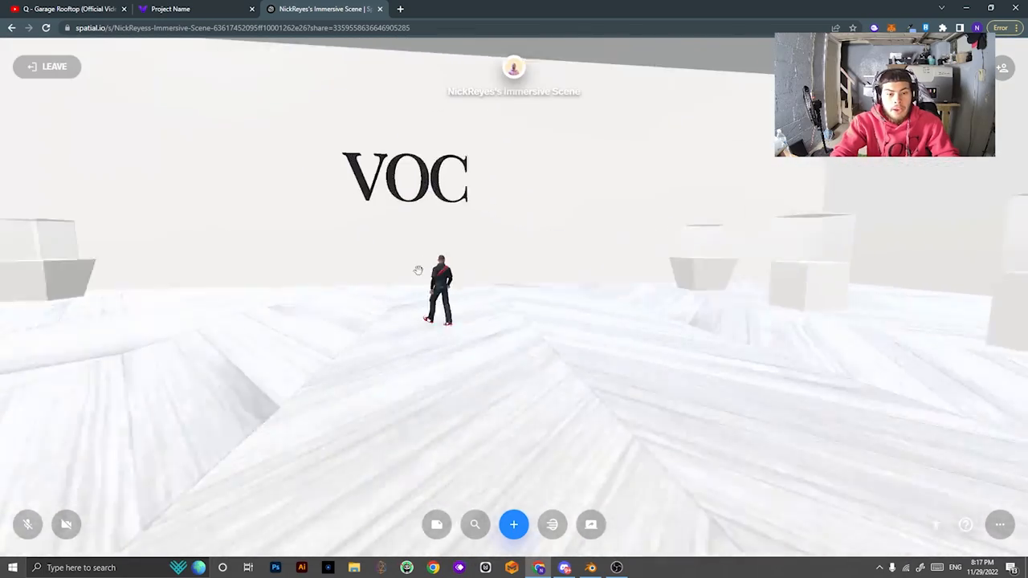
key("w")
left_click_drag(640, 374, 13, 337)
key("a")
left_click_drag(353, 345, 41, 346)
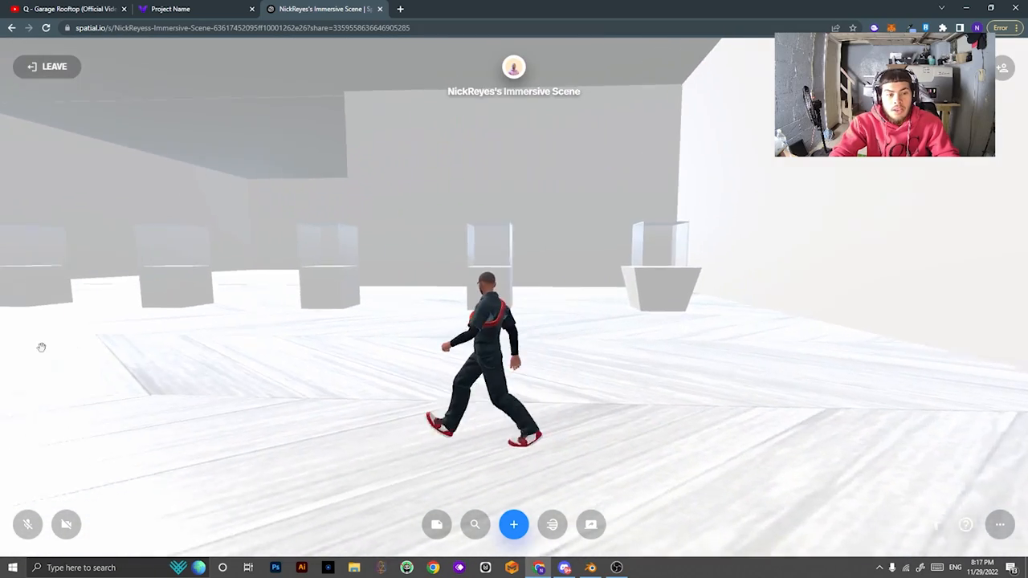
key("w")
double_click(428, 284)
key("w")
left_click_drag(428, 283, 228, 335)
key("a")
key("a")
key("s")
left_click_drag(338, 415, 509, 266)
key("d")
key("s")
left_click(169, 9)
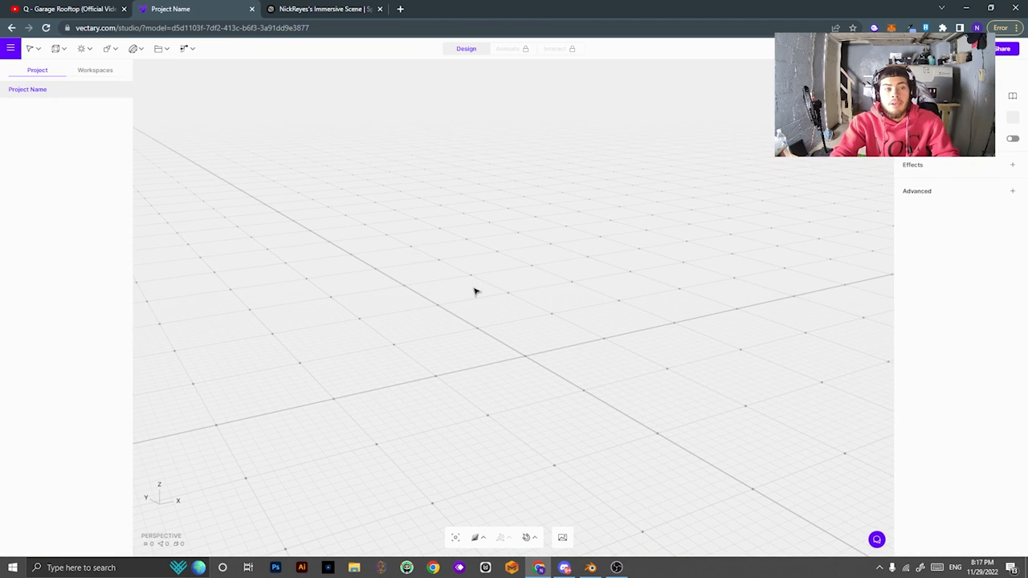
Return to the dashboard, open the pink gallery project, and dismiss the connection error.
left_click(10, 49)
left_click(37, 79)
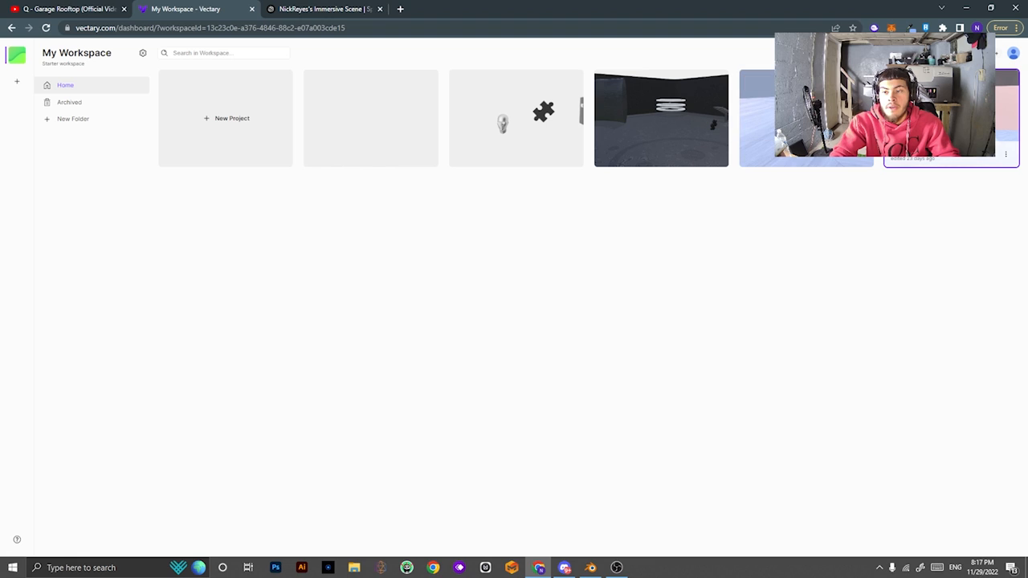
left_click(947, 116)
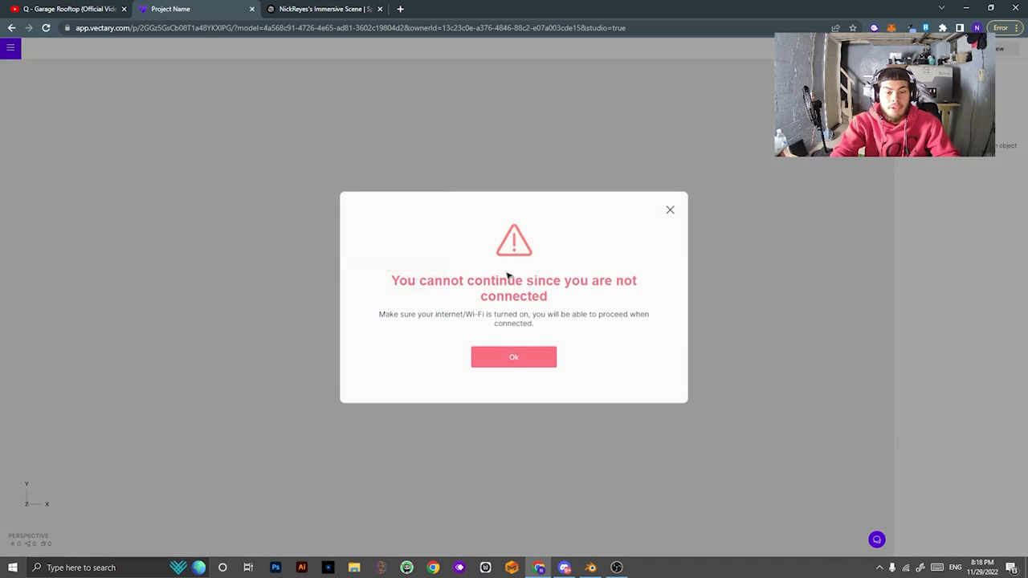
left_click(549, 350)
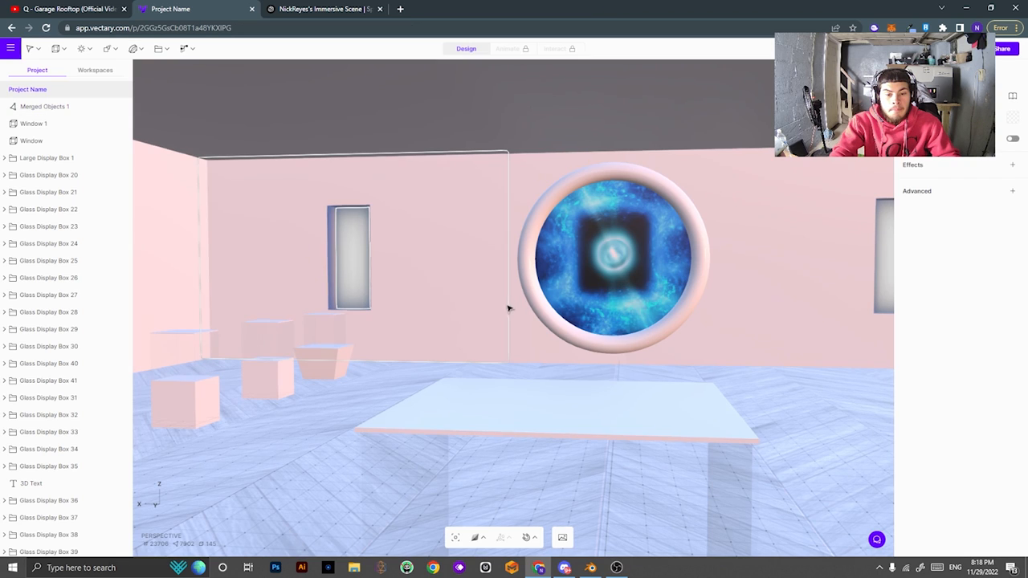
scroll(482, 364, "up", 2)
scroll(498, 363, "down", 1)
middle_click_drag(403, 358, 458, 359)
scroll(449, 353, "down", 1)
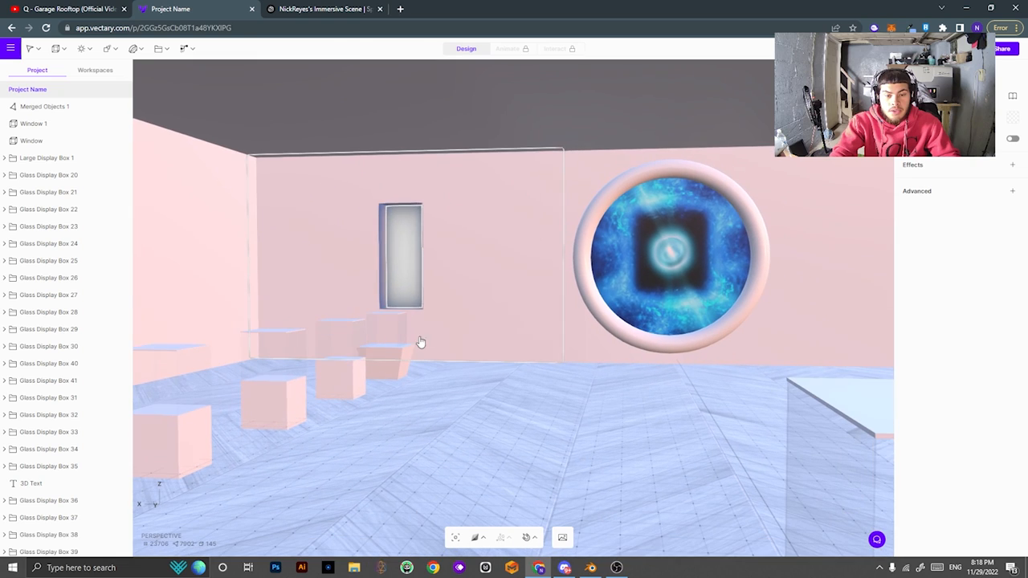
left_click(419, 341)
scroll(562, 410, "down", 2)
scroll(837, 431, "up", 6)
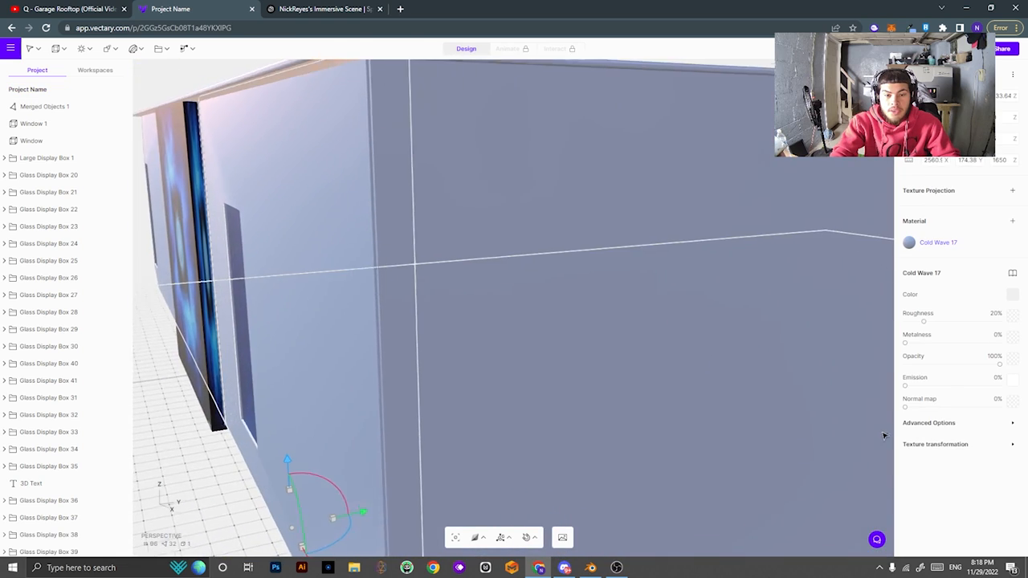
left_click_drag(714, 373, 276, 234)
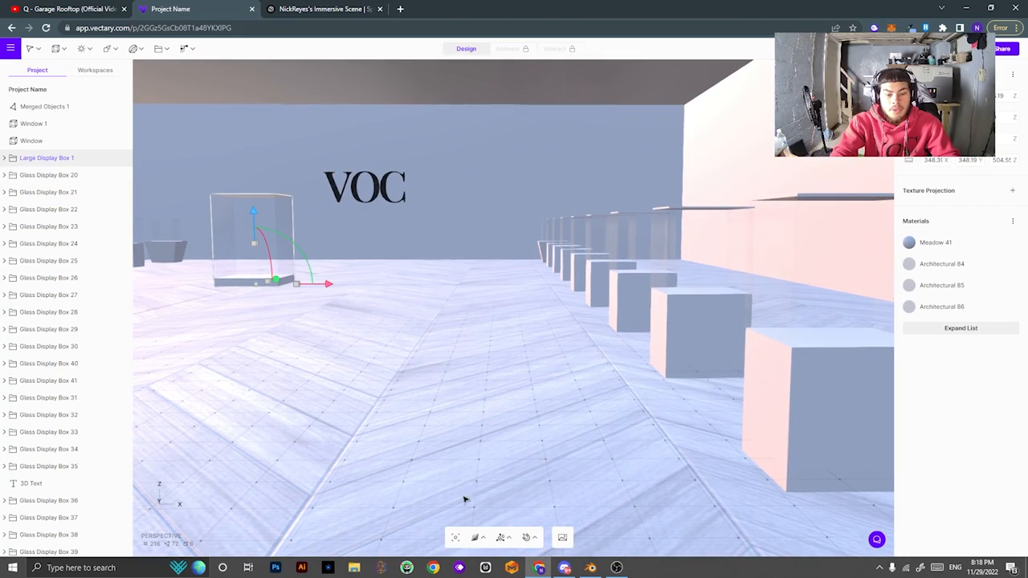
left_click(455, 539)
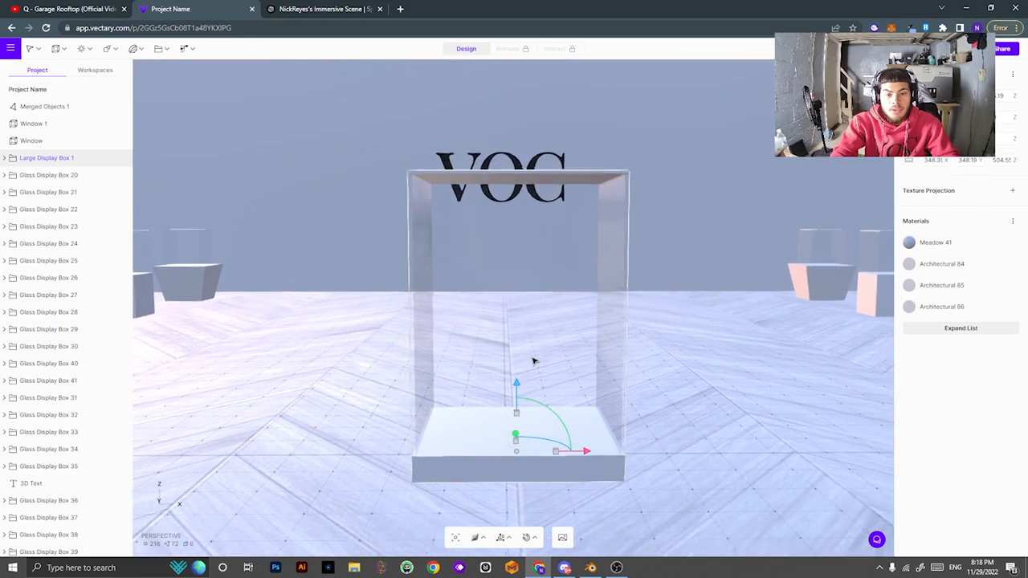
left_click_drag(643, 335, 228, 344)
left_click_drag(591, 252, 896, 248)
left_click_drag(282, 131, 529, 282)
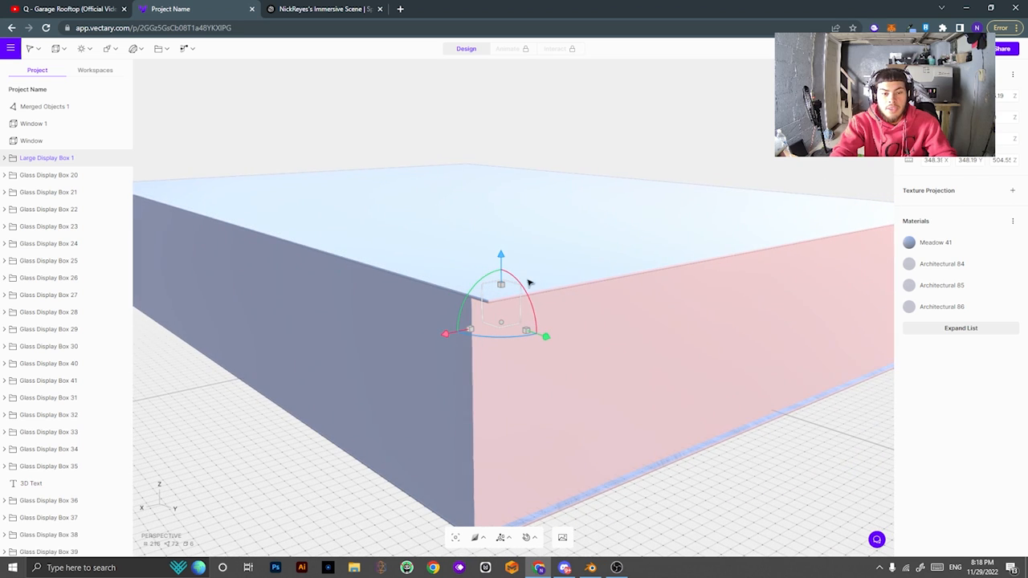
left_click(610, 231)
scroll(756, 484, "up", 3)
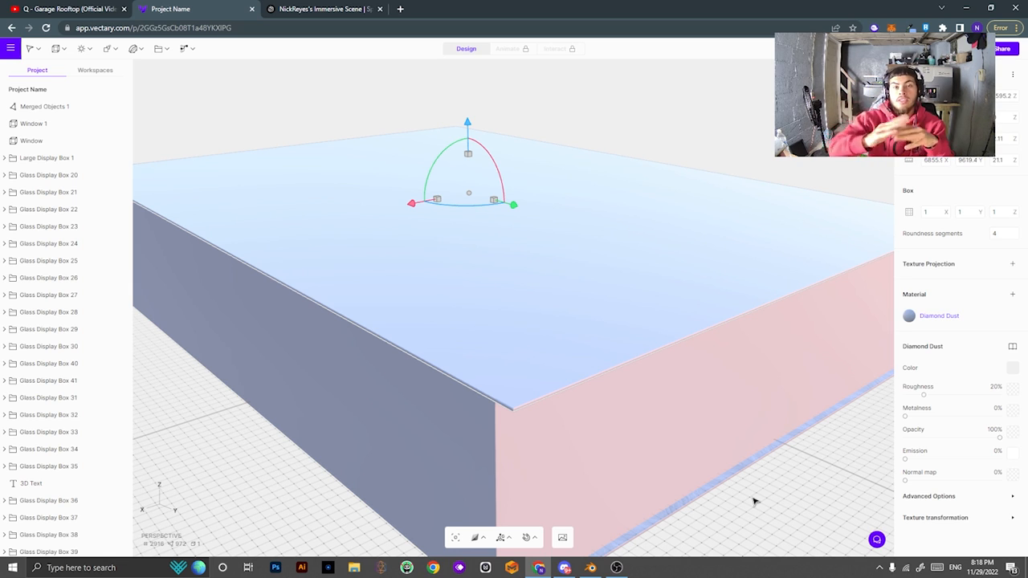
left_click(10, 49)
Leave the gallery project without saving and start a new empty project.
left_click(44, 79)
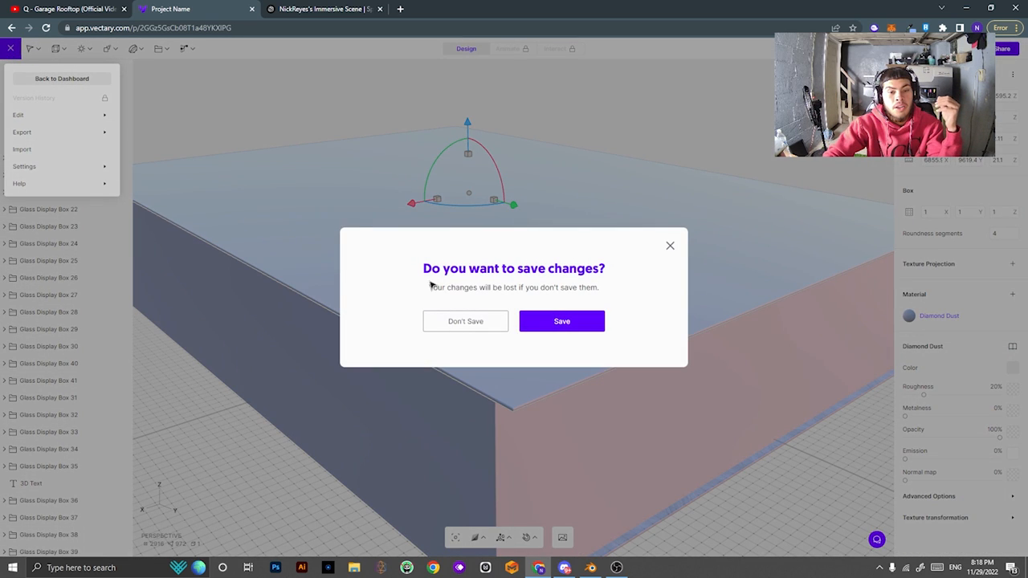
left_click(481, 328)
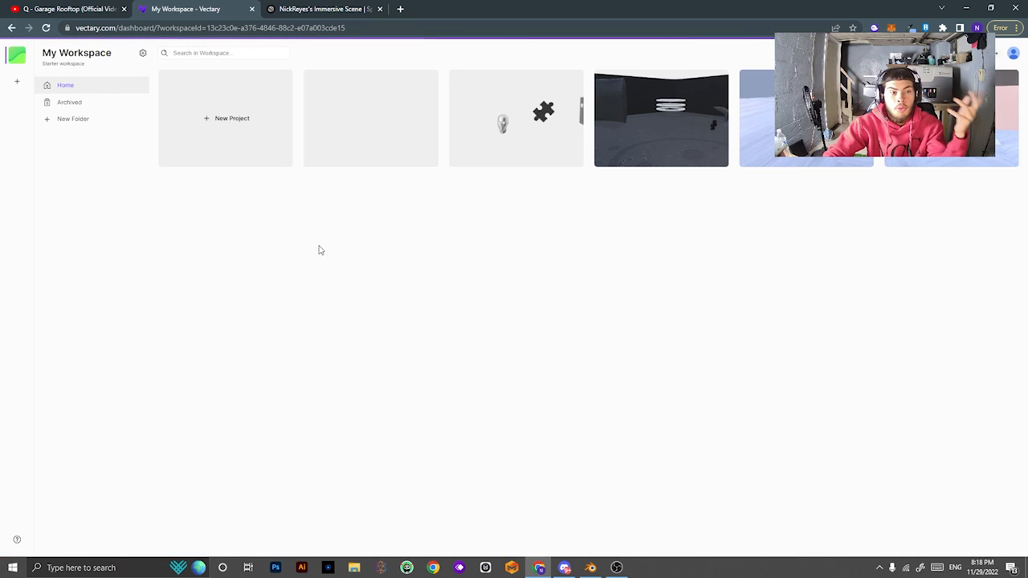
left_click(231, 127)
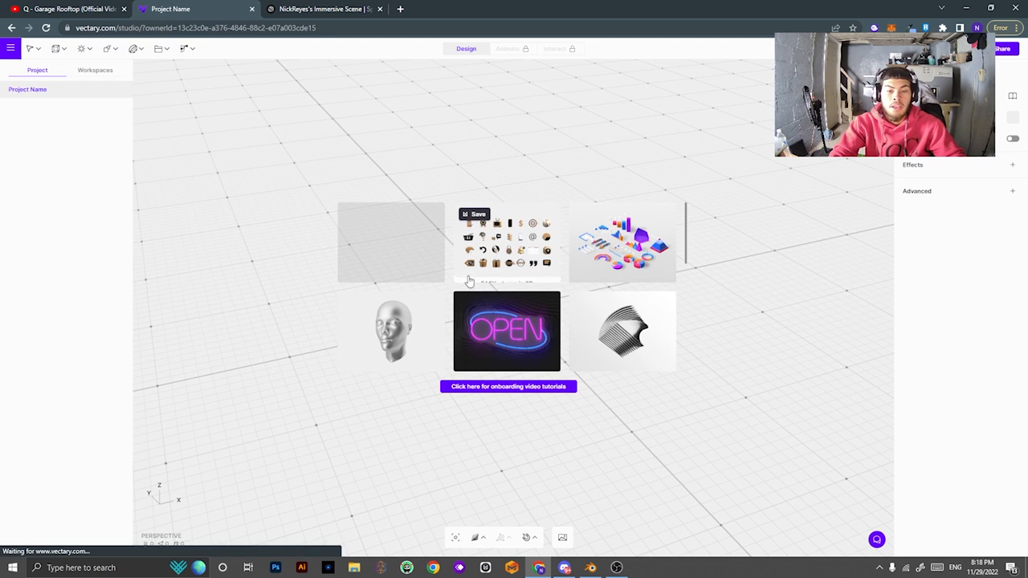
left_click(608, 151)
mouse_move(645, 387)
right_mouse_down()
mouse_move(646, 360)
mouse_move(608, 385)
mouse_move(629, 380)
right_mouse_up()
Add a Box and a Sphere from Primitives, raising the sphere above the box.
left_click(85, 49)
left_click(64, 49)
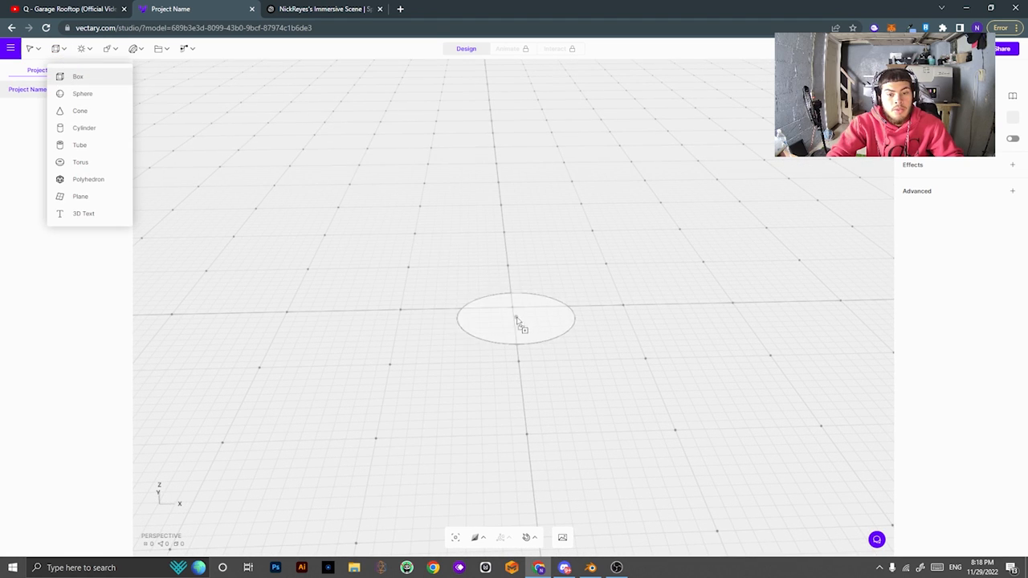
left_click(518, 323)
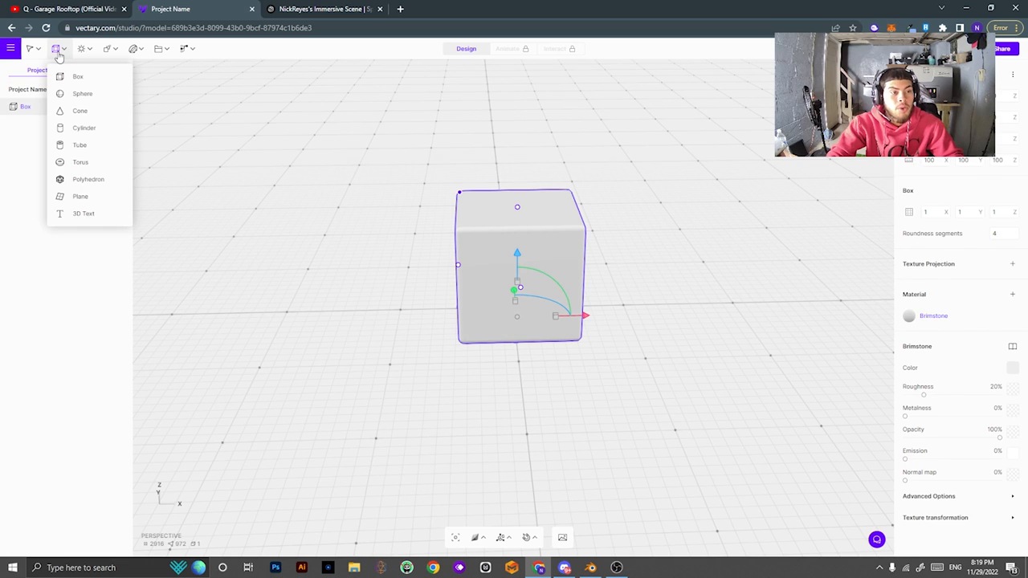
left_click(82, 93)
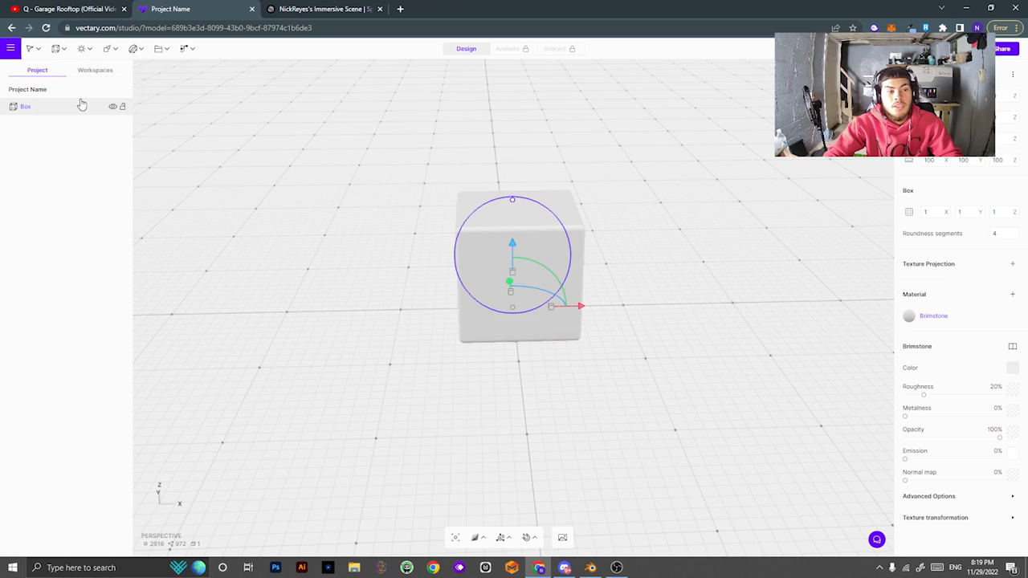
left_click_drag(517, 247, 551, 87)
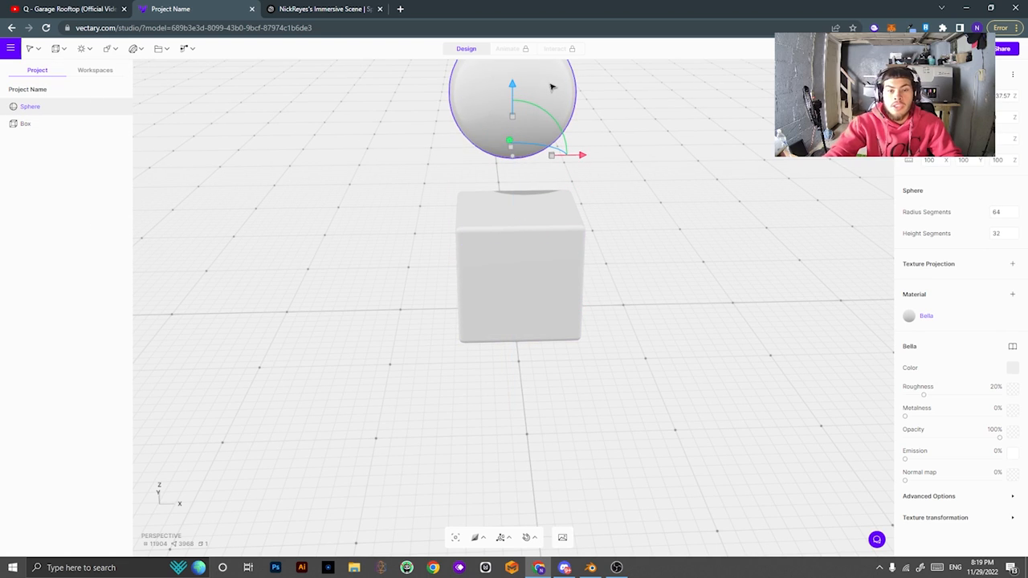
right_click_drag(715, 224, 687, 211)
middle_click_drag(687, 211, 703, 307)
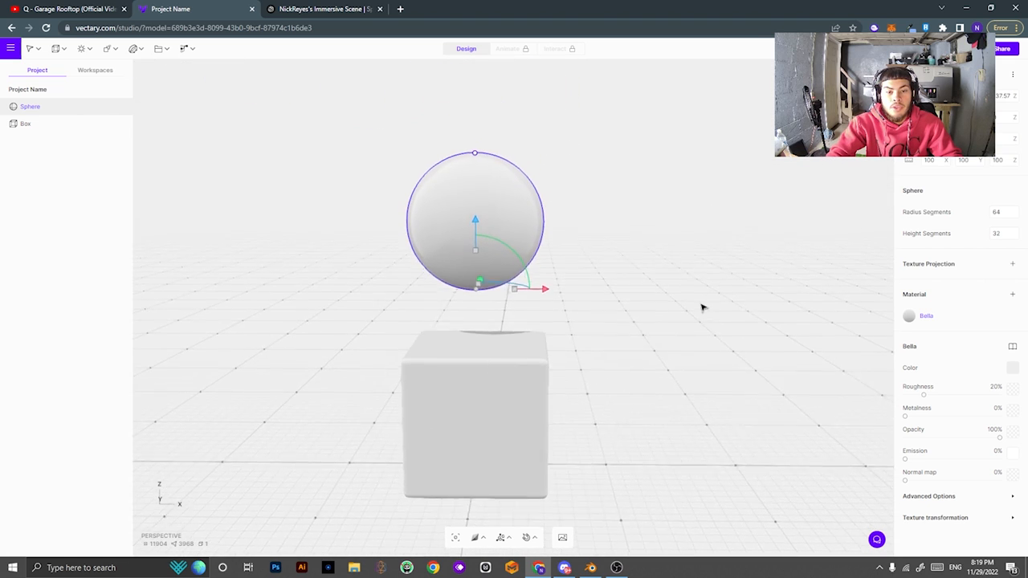
Delete the sphere, leaving only the box selected.
left_click(55, 48)
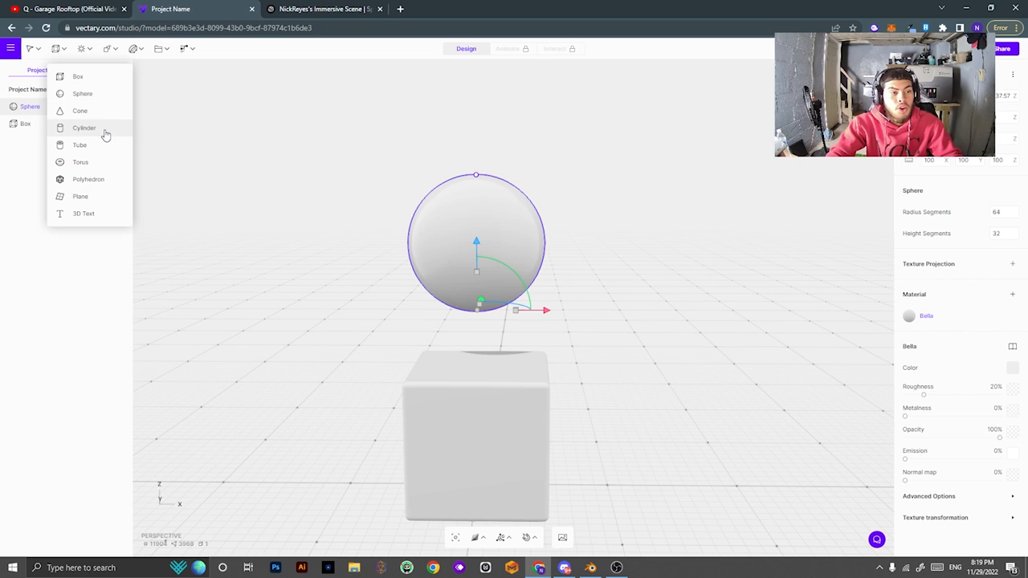
left_click(117, 190)
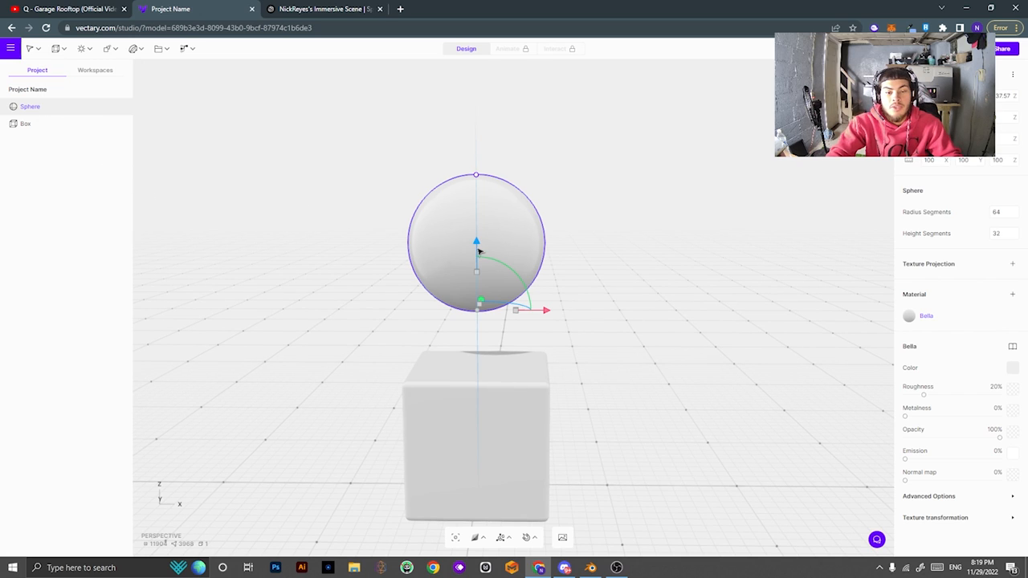
key("Delete")
left_click_drag(622, 386, 537, 404)
left_click(537, 403)
Try changing the box's corner rounding, then undo and revert the change.
left_click_drag(608, 369, 654, 382)
middle_click_drag(654, 382, 768, 314)
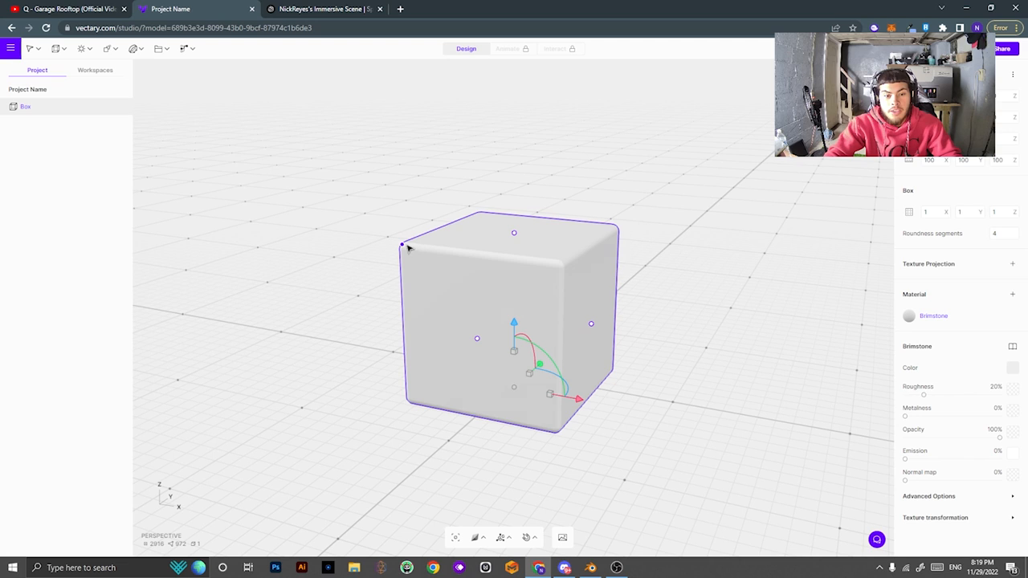
left_click_drag(406, 246, 462, 296)
key("ctrl+z")
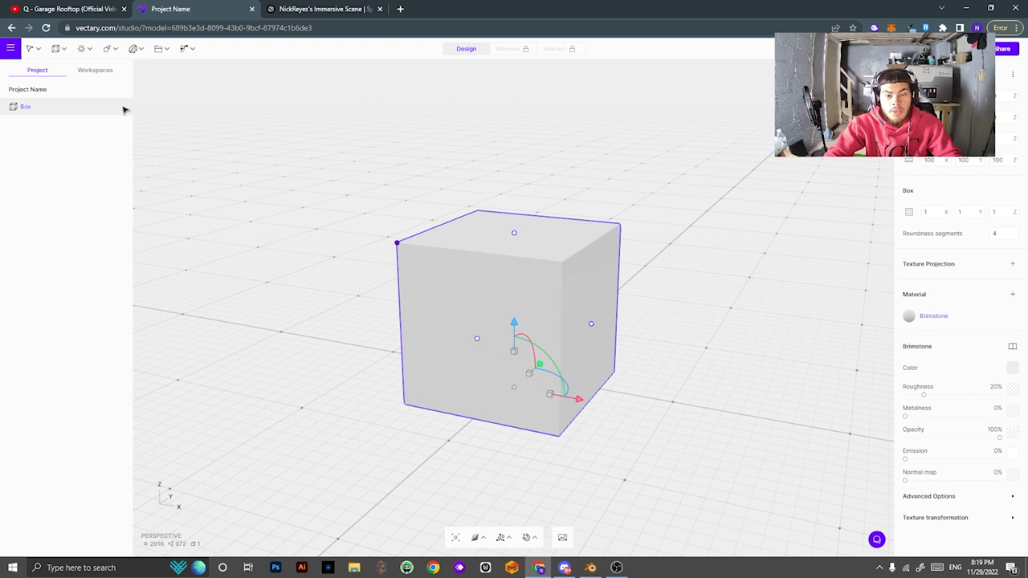
left_click(256, 177)
left_click_drag(417, 253, 486, 248)
left_click(487, 249)
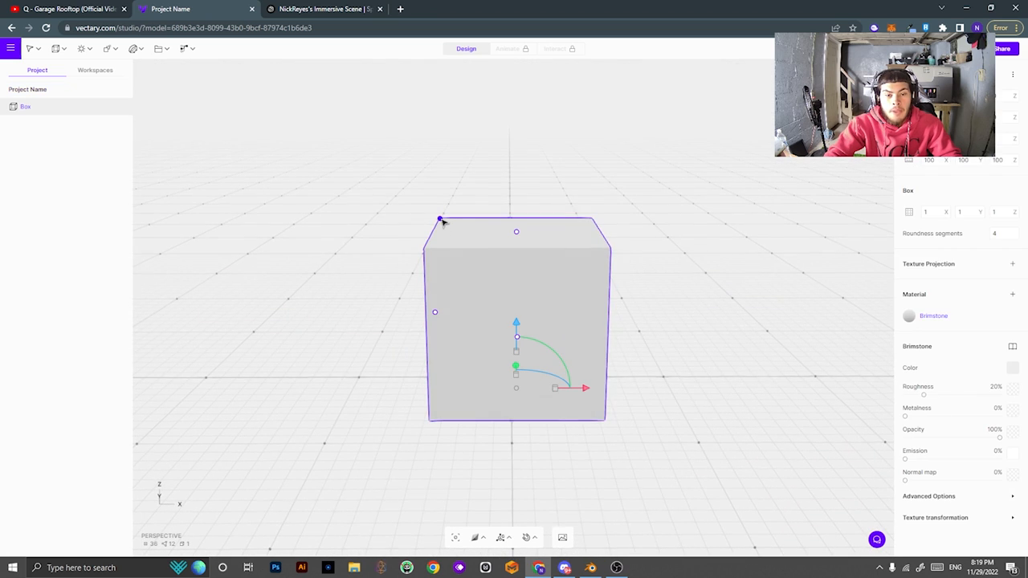
mouse_move(441, 221)
left_mouse_down()
mouse_move(457, 229)
mouse_move(447, 211)
mouse_move(470, 234)
mouse_move(466, 252)
mouse_move(493, 250)
mouse_move(477, 230)
mouse_move(490, 234)
mouse_move(504, 278)
mouse_move(456, 207)
left_mouse_up()
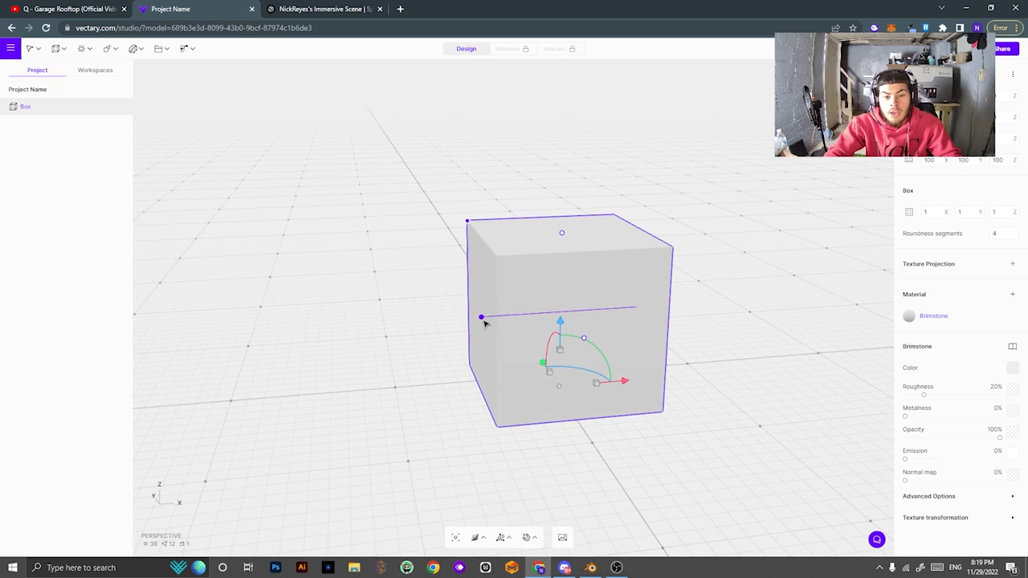
Flatten the box into a thin, wide slab.
mouse_move(484, 322)
left_mouse_down()
mouse_move(607, 321)
mouse_move(337, 319)
mouse_move(533, 313)
mouse_move(492, 316)
left_mouse_up()
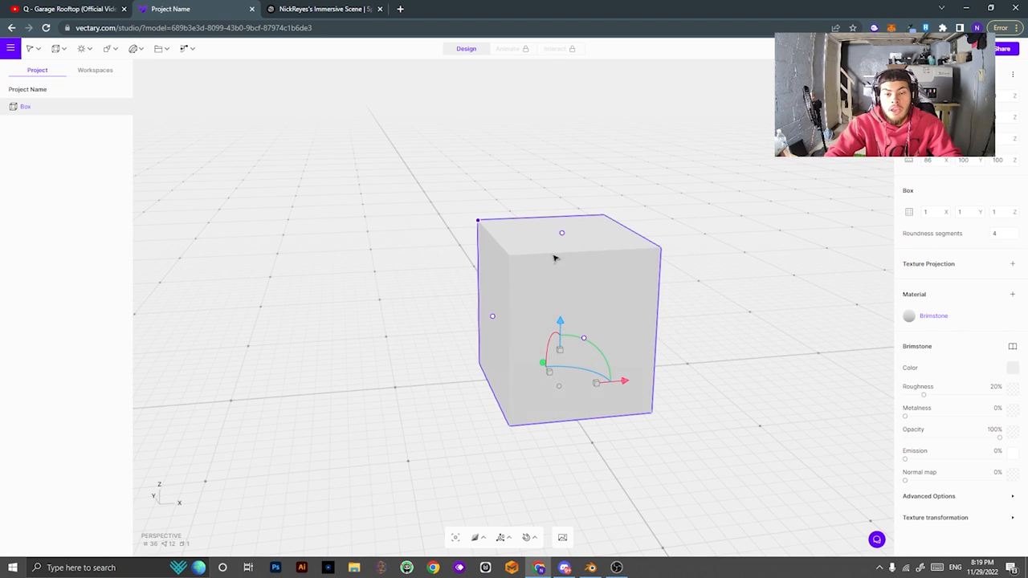
left_click_drag(564, 237, 574, 368)
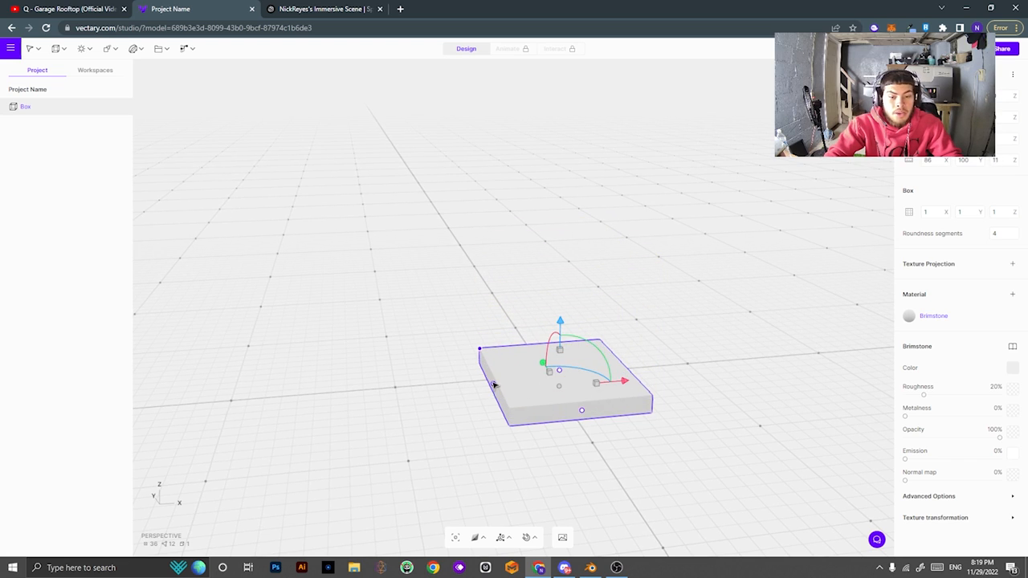
left_click_drag(494, 385, 537, 384)
mouse_move(758, 411)
left_mouse_down()
mouse_move(642, 406)
mouse_move(758, 421)
left_mouse_up()
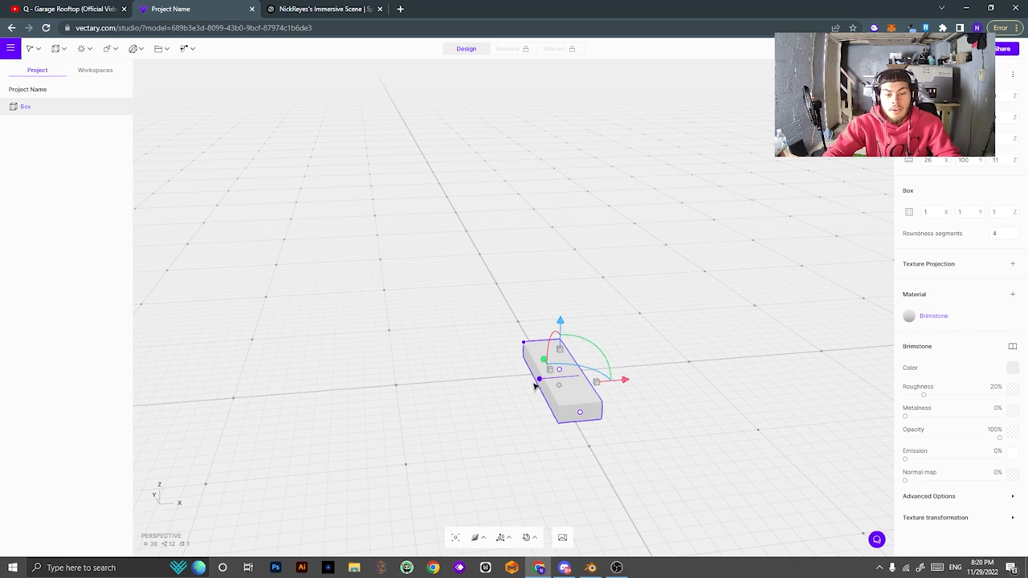
left_click_drag(534, 386, 270, 384)
left_click_drag(517, 474, 610, 455)
left_click_drag(559, 378, 568, 384)
left_click_drag(608, 450, 682, 489)
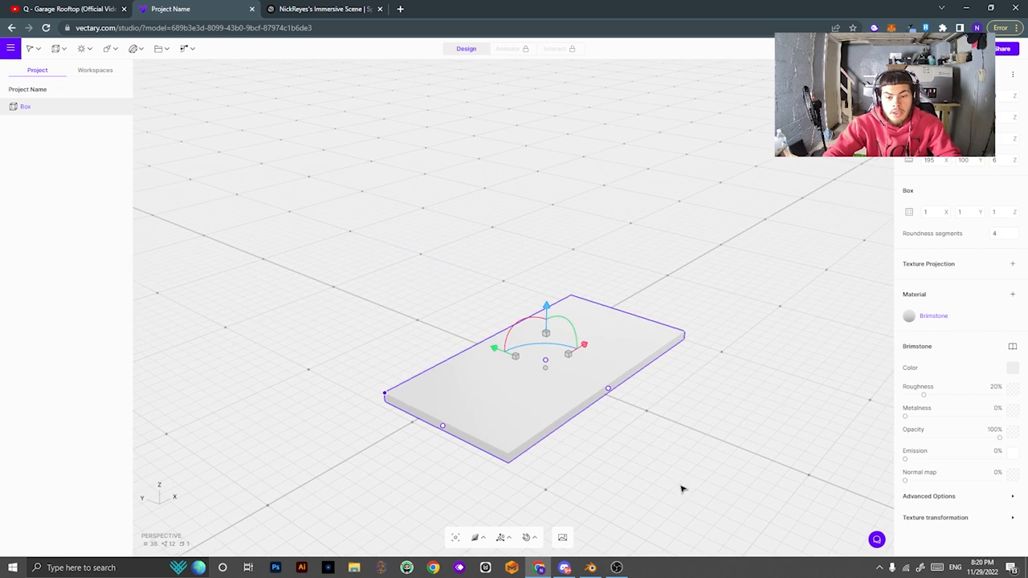
Stretch the slab's width and depth to about 563 × 534.
left_click_drag(609, 390, 963, 549)
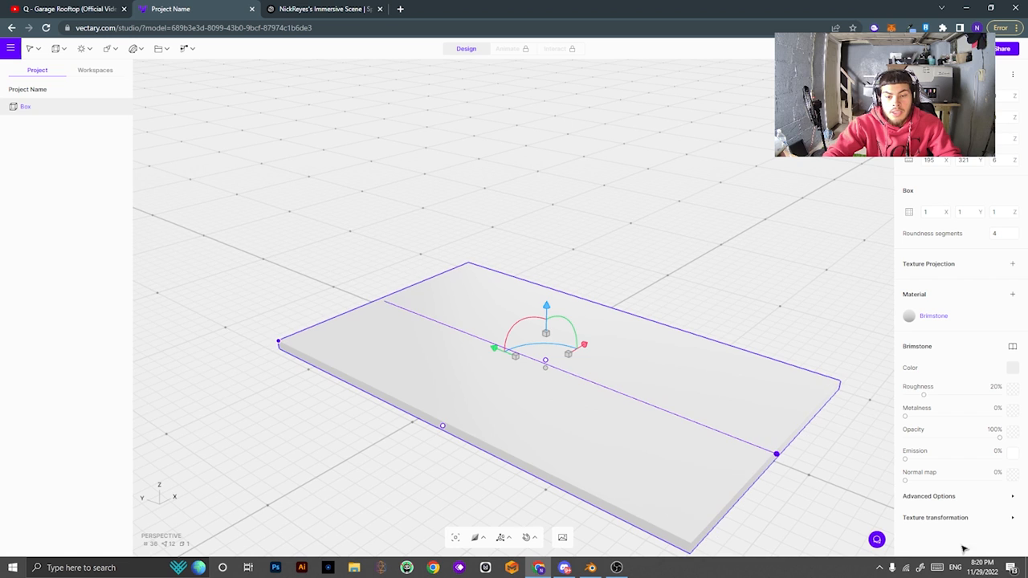
left_click_drag(779, 401, 610, 377)
left_click_drag(406, 383, 86, 382)
left_click_drag(557, 388, 844, 443)
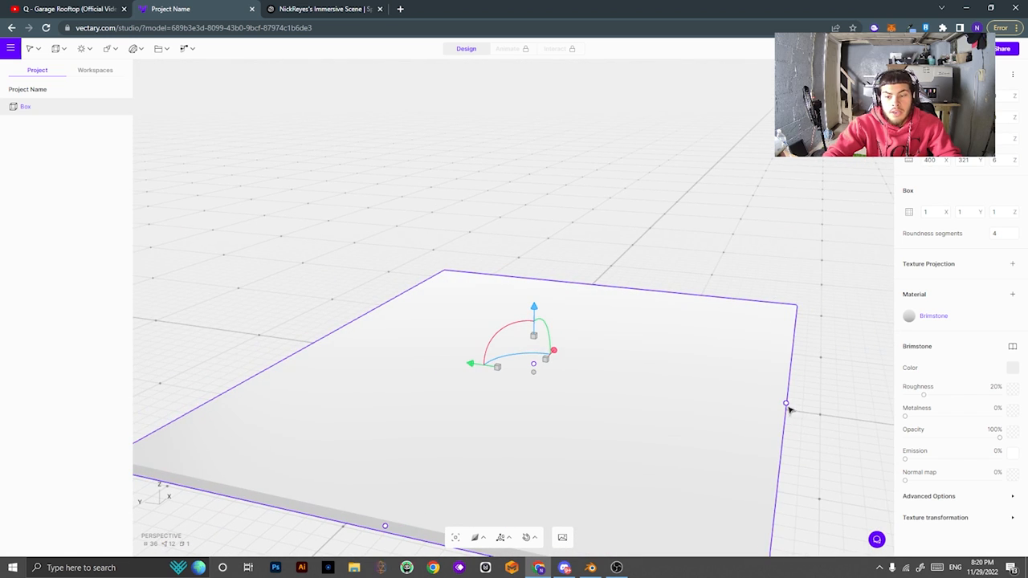
left_click_drag(789, 408, 849, 418)
left_click_drag(799, 359, 725, 417)
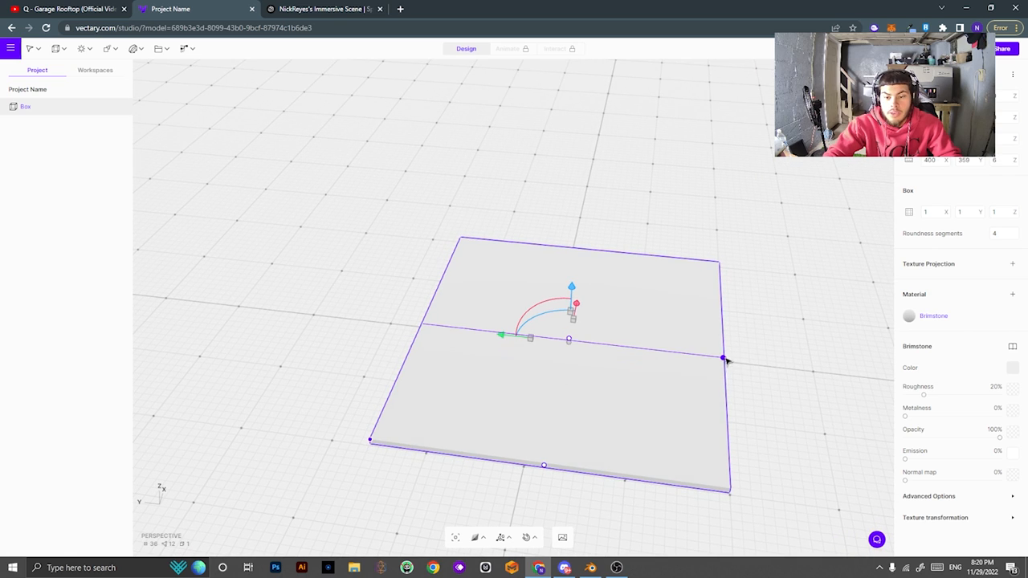
left_click_drag(725, 360, 883, 392)
left_click_drag(545, 466, 533, 520)
right_click_drag(660, 377, 463, 399)
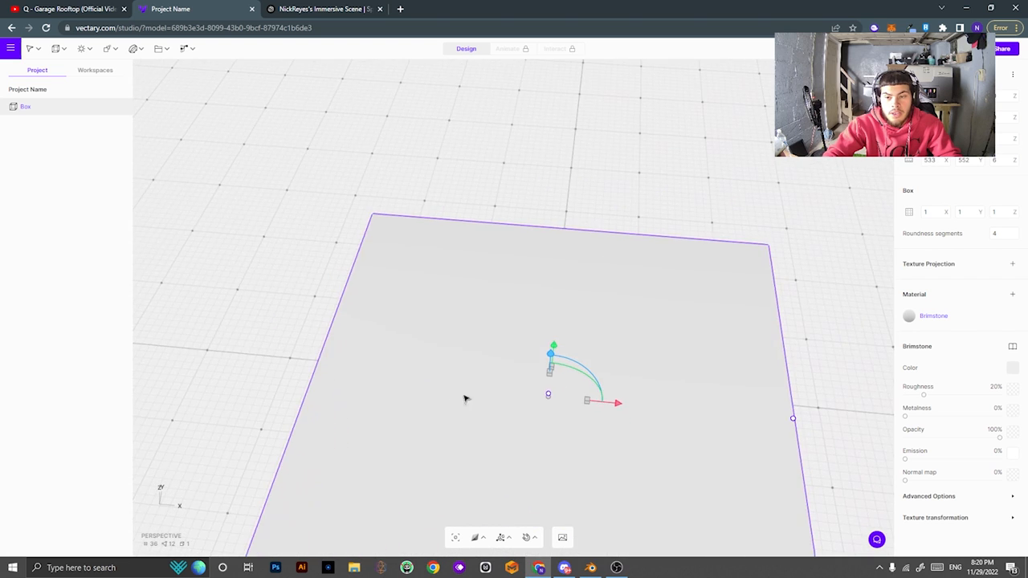
Zoom and orbit to frame the whole floor slab.
scroll(644, 363, "down", 2)
scroll(645, 363, "down", 1)
middle_click_drag(668, 363, 688, 364)
scroll(711, 418, "up", 2)
middle_click_drag(722, 417, 720, 334)
right_click_drag(861, 376, 720, 315)
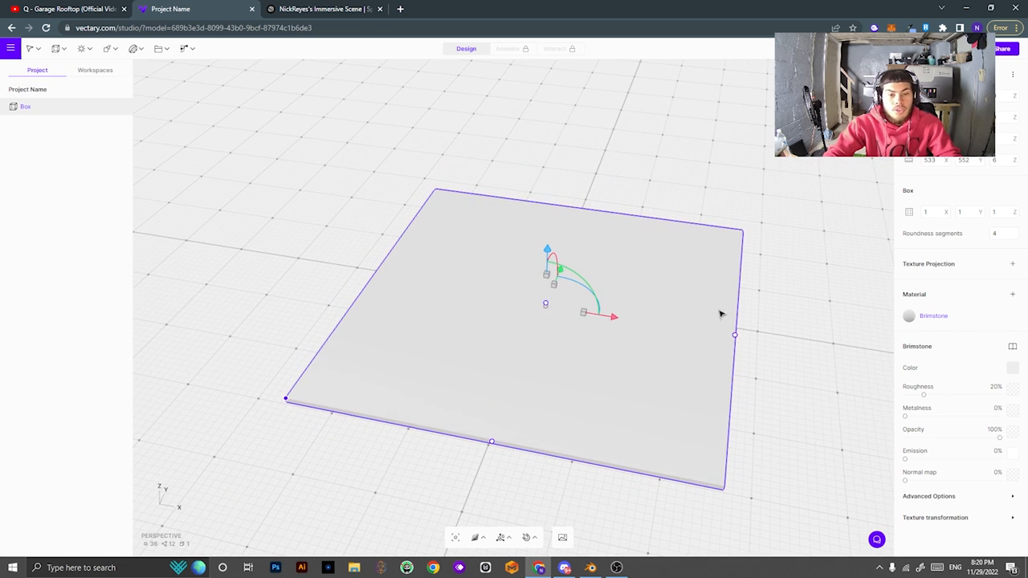
left_click(58, 50)
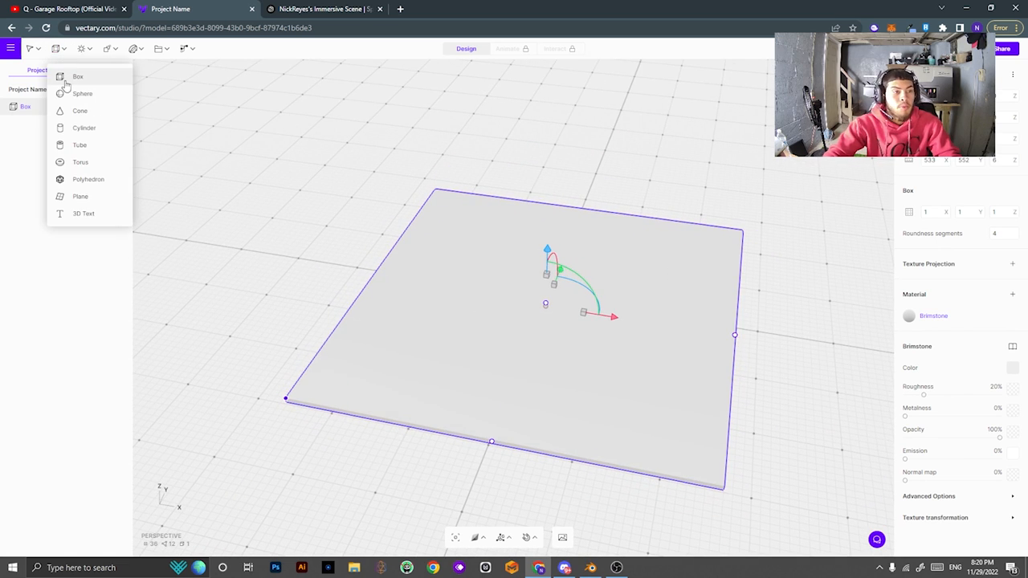
Add a new box onto the floor slab and squash it into a thin slab.
left_click(570, 245)
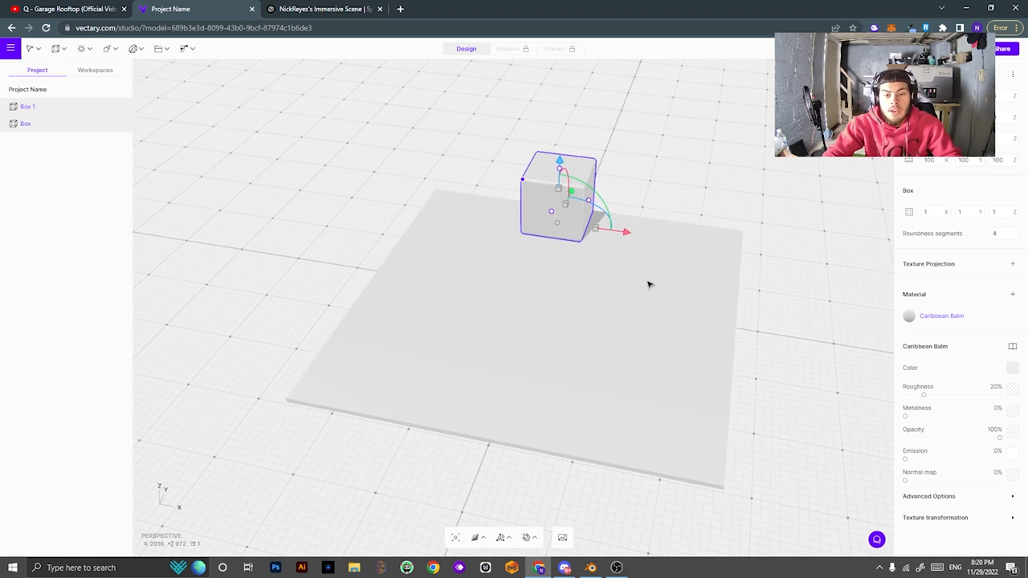
right_click_drag(649, 281, 557, 294)
scroll(760, 284, "down", 3)
scroll(693, 270, "up", 6)
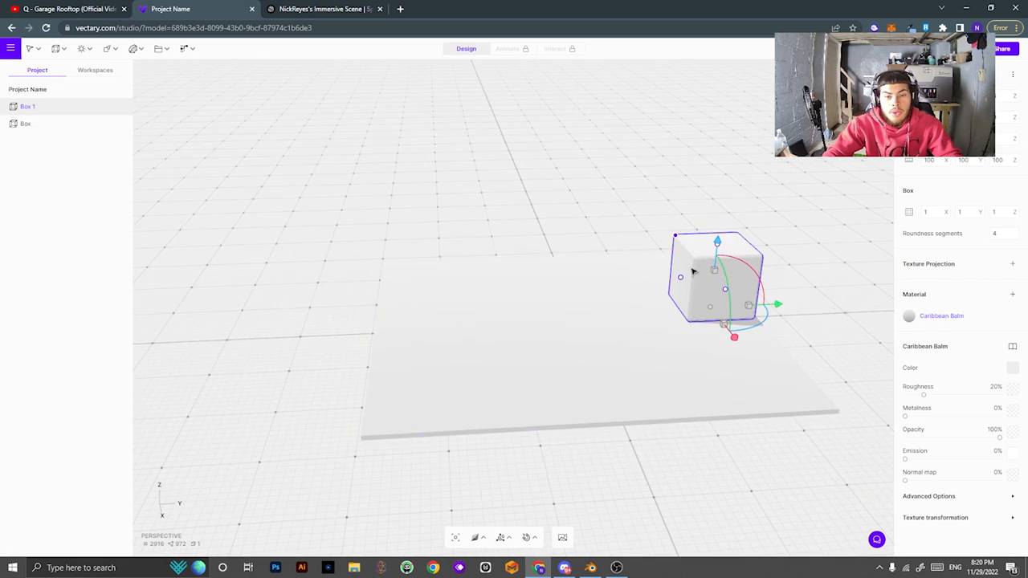
middle_click_drag(862, 295, 572, 297)
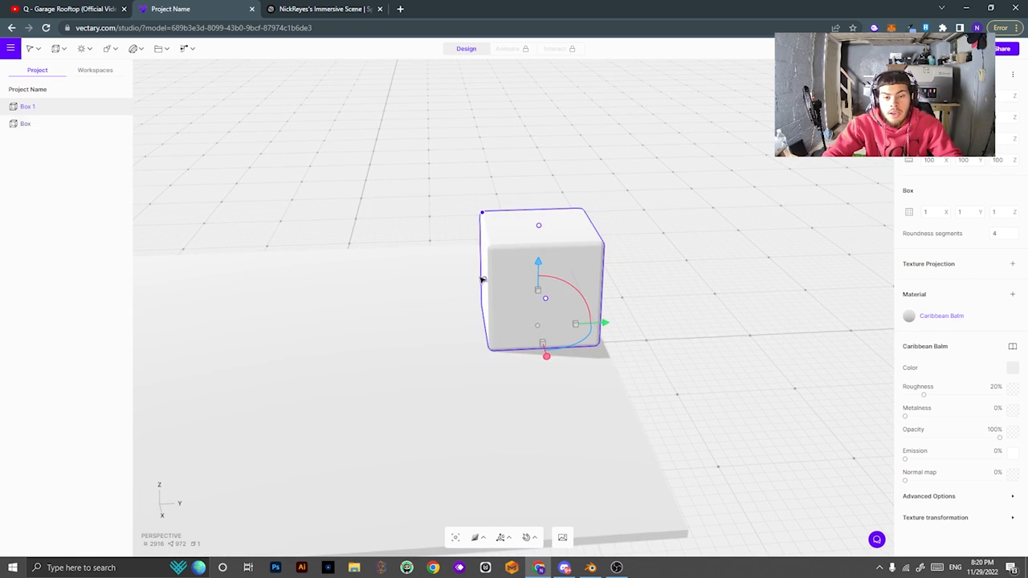
left_click_drag(482, 278, 580, 276)
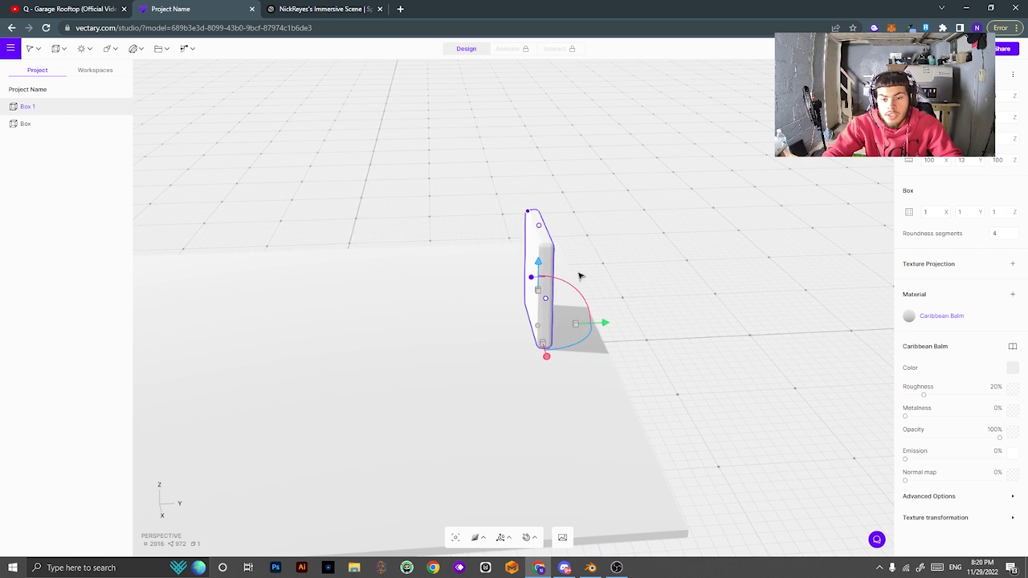
middle_click_drag(674, 298, 644, 297)
right_click_drag(645, 297, 722, 313)
scroll(591, 292, "down", 2)
scroll(588, 300, "up", 4)
scroll(587, 302, "up", 3)
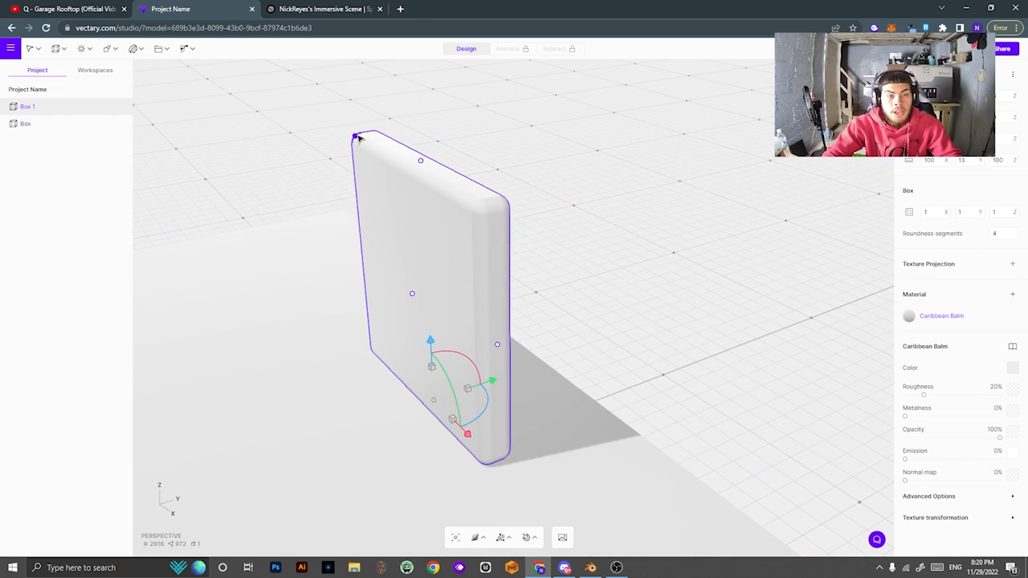
Square off the new slab's corners and thin it to a depth of 5.
left_click_drag(358, 138, 282, 133)
right_click_drag(671, 351, 608, 344)
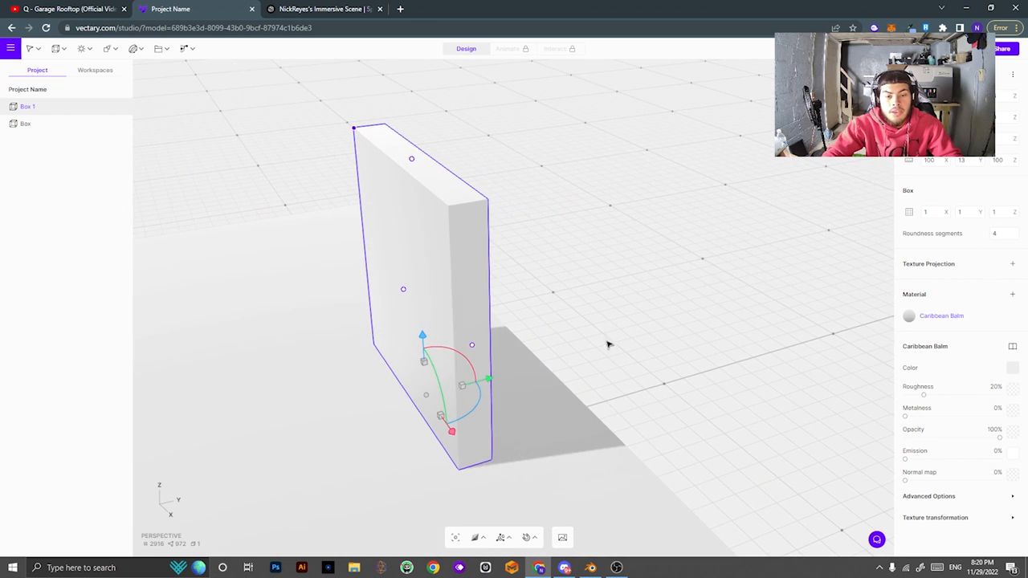
left_click_drag(402, 295, 416, 290)
right_click_drag(591, 296, 559, 311)
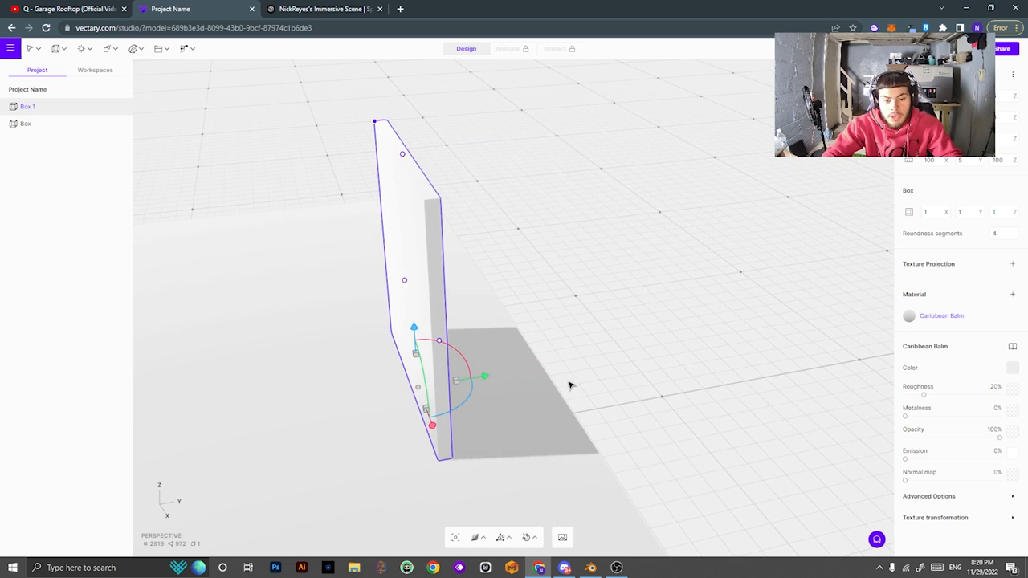
right_click_drag(569, 385, 686, 383)
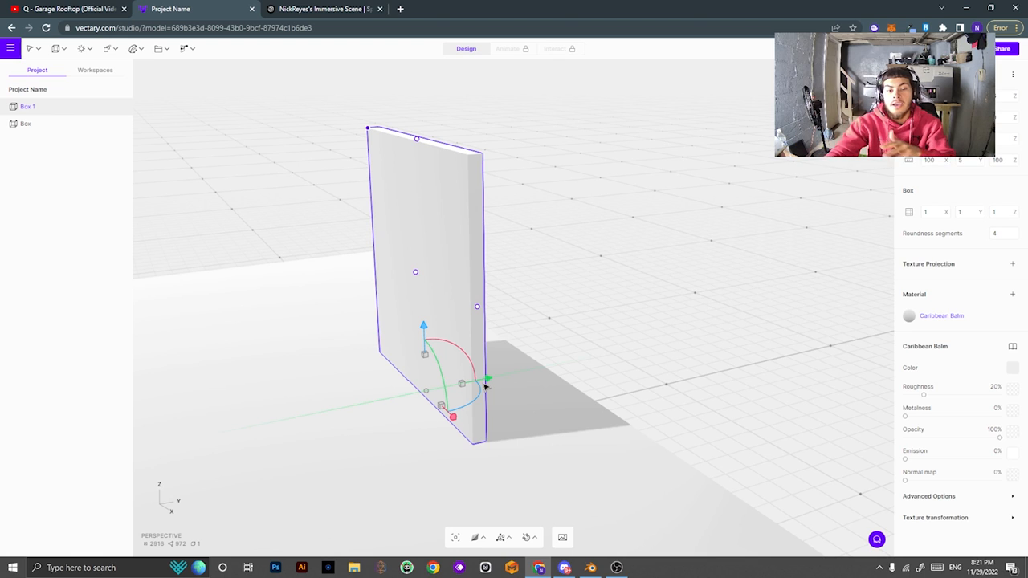
Raise the wall, slide it along its side axis, and lower it onto the floor.
left_click_drag(426, 329, 532, 265)
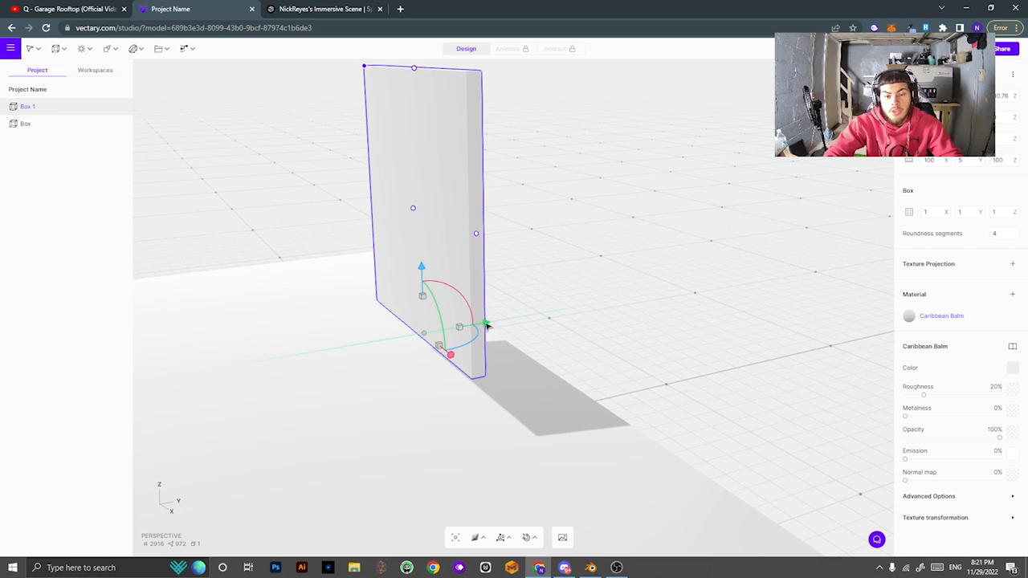
left_click_drag(487, 324, 483, 329)
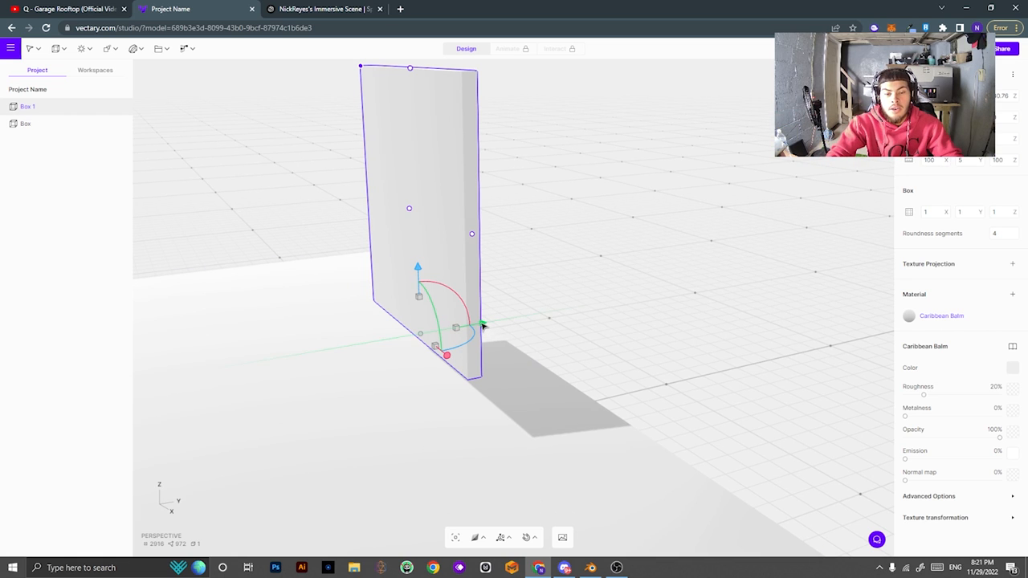
left_click_drag(482, 324, 633, 284)
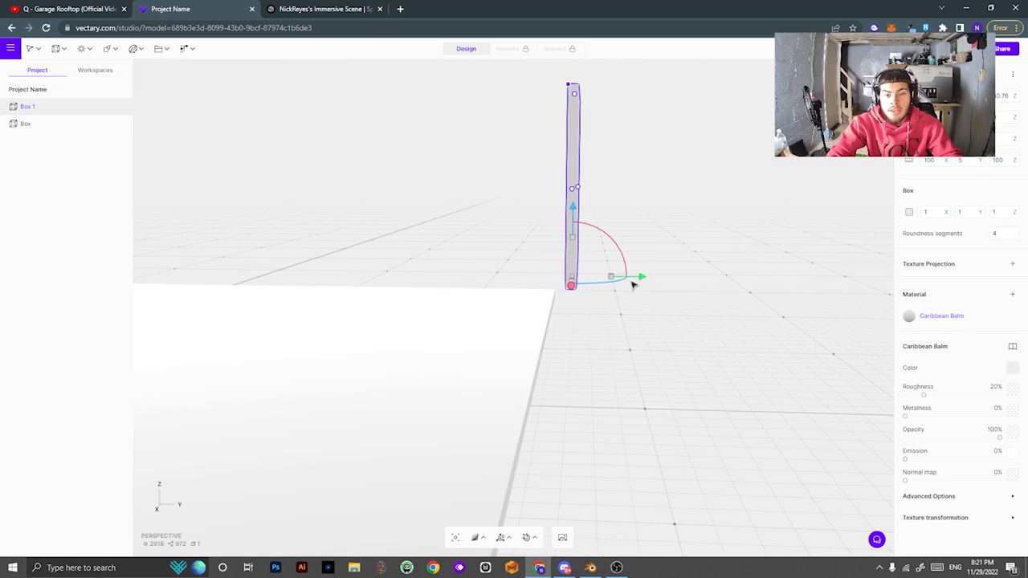
left_click_drag(591, 232, 623, 257)
key("ctrl+z")
key("ctrl+z")
key("ctrl+z")
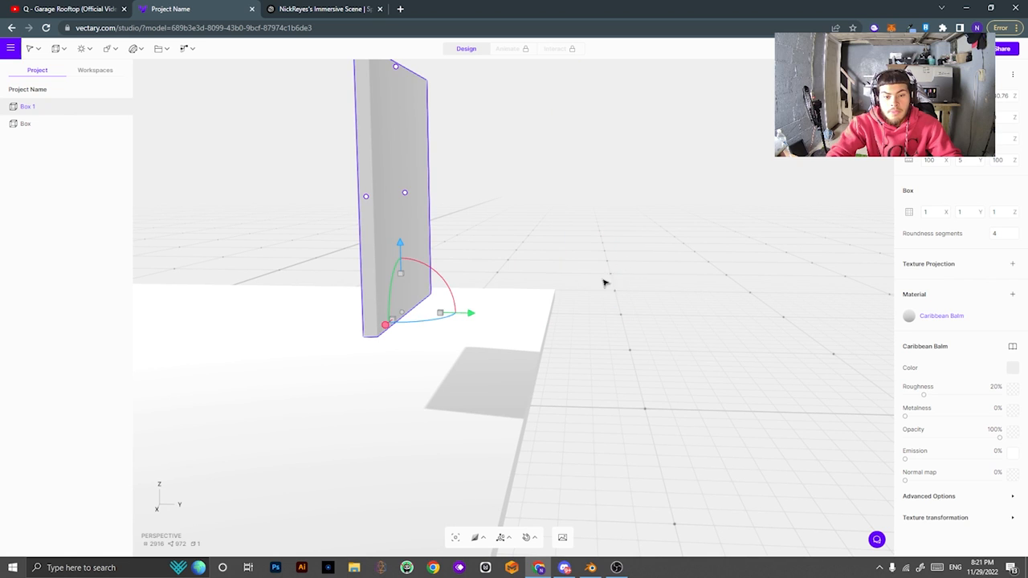
right_click_drag(525, 301, 615, 321)
left_click_drag(409, 263, 420, 313)
right_click_drag(663, 396, 641, 361)
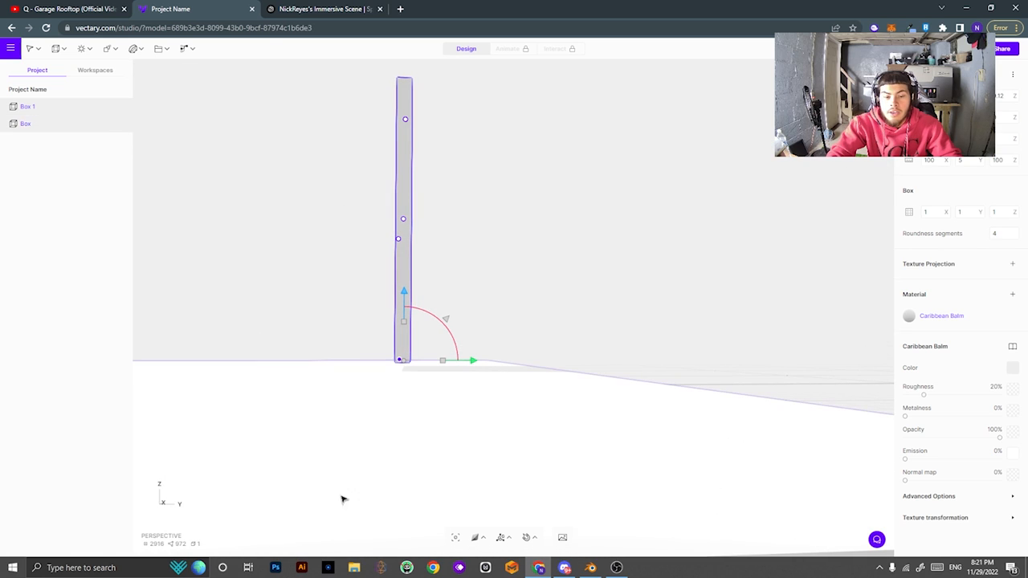
Use the Right and Back orthographic views to slide Box 1 flush with the floor edge.
left_click(163, 502)
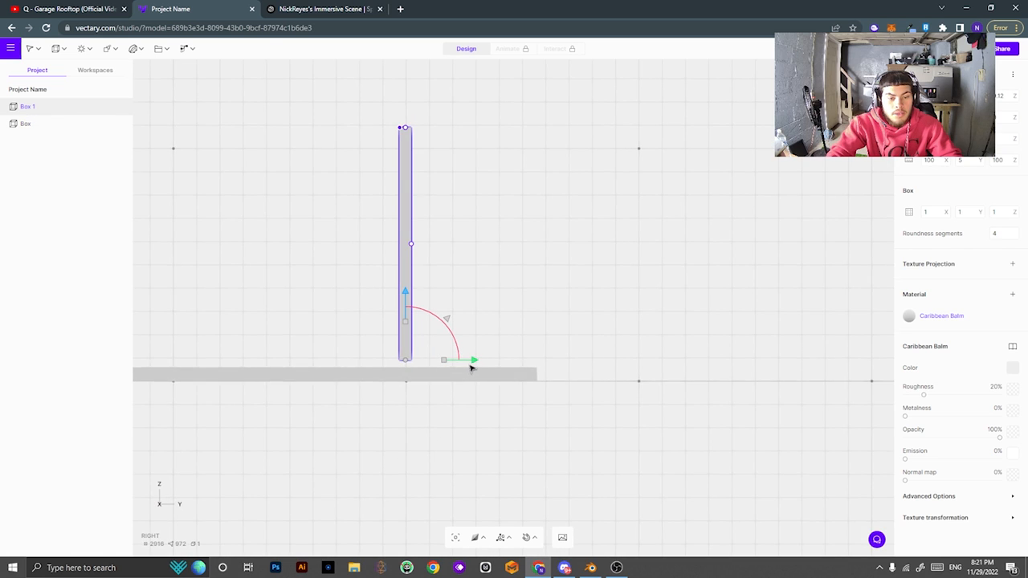
left_click_drag(471, 367, 600, 372)
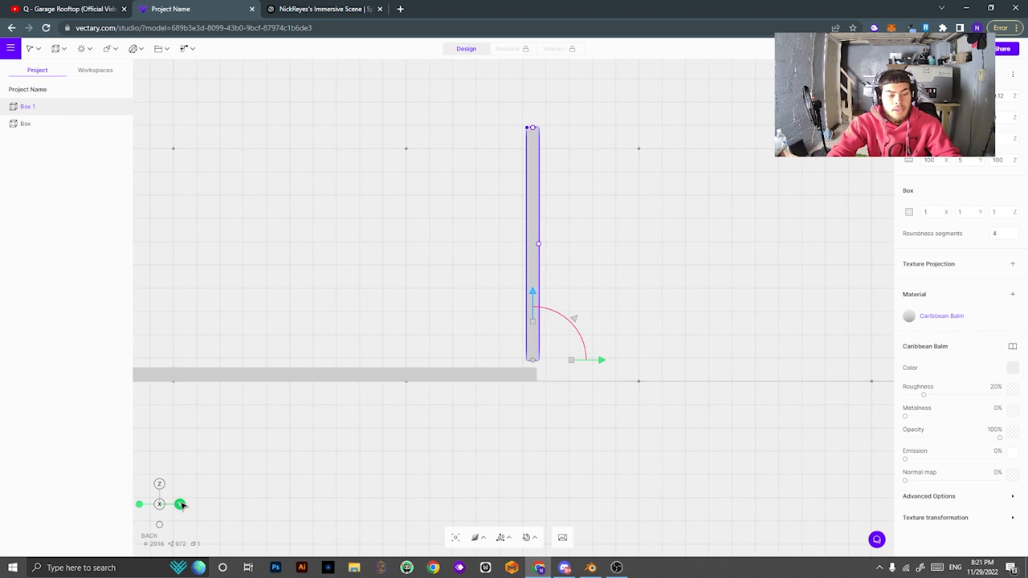
left_click(181, 504)
left_click_drag(296, 428, 615, 434)
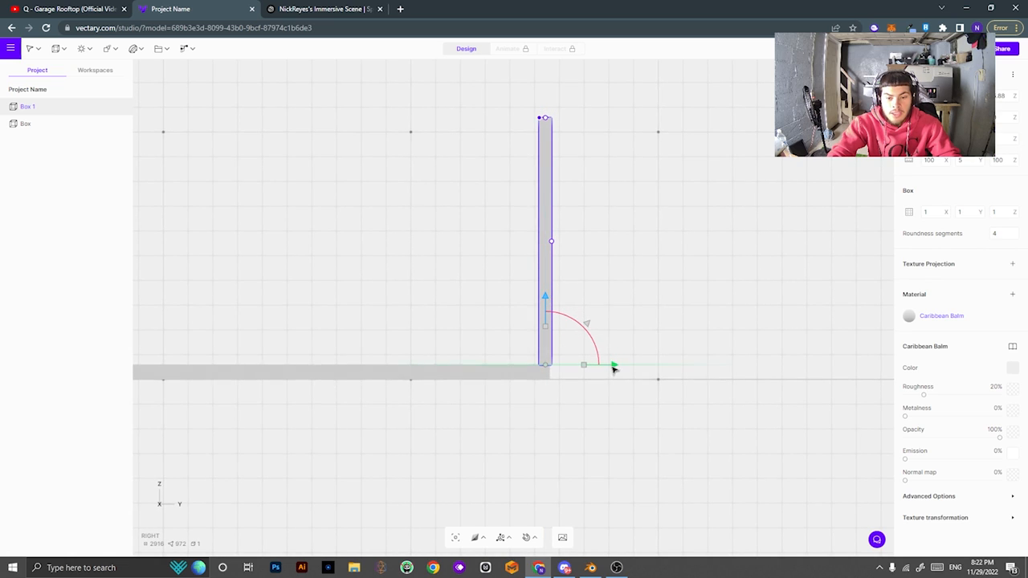
left_click_drag(612, 368, 611, 368)
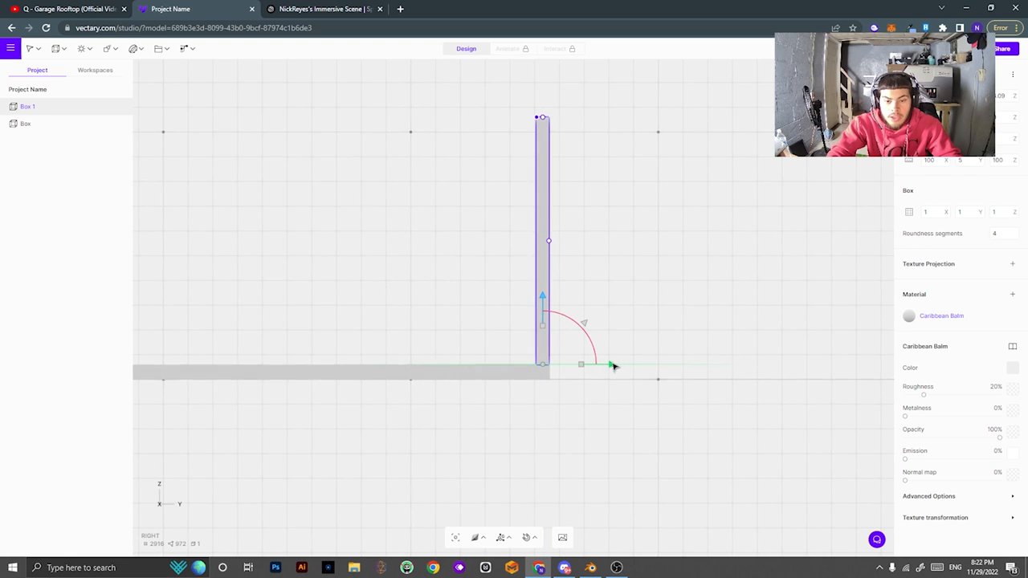
left_click(485, 282)
left_click_drag(484, 282, 701, 327)
left_click(516, 282)
scroll(541, 394, "up", 3)
scroll(539, 394, "down", 5)
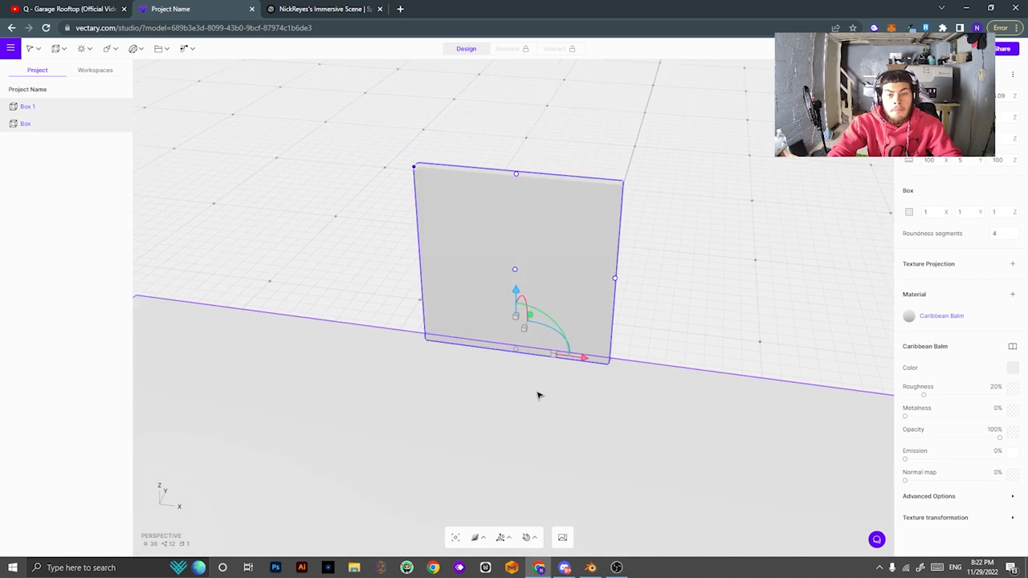
Widen the wall in stages from 243 to 429 to about 528.
right_click_drag(650, 374, 677, 360)
left_click_drag(676, 360, 757, 316)
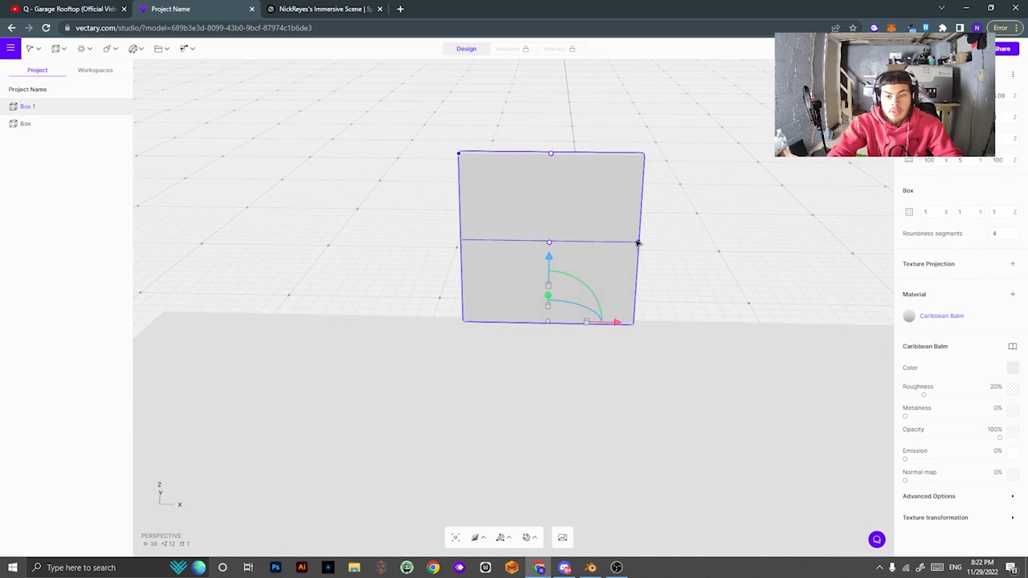
left_click_drag(637, 243, 765, 240)
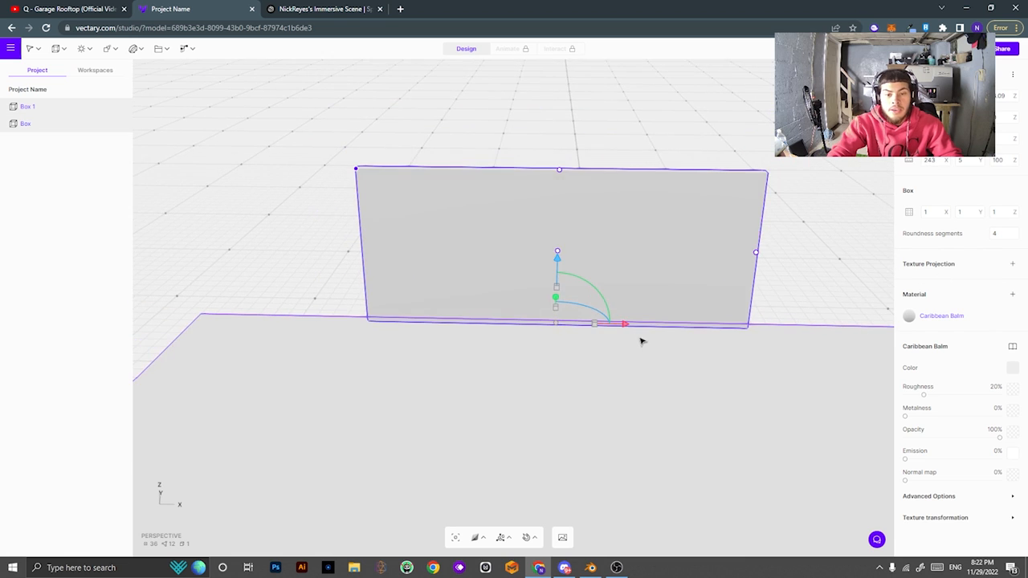
scroll(641, 341, "down", 3)
middle_click_drag(577, 319, 617, 326)
middle_click_drag(657, 403, 480, 359)
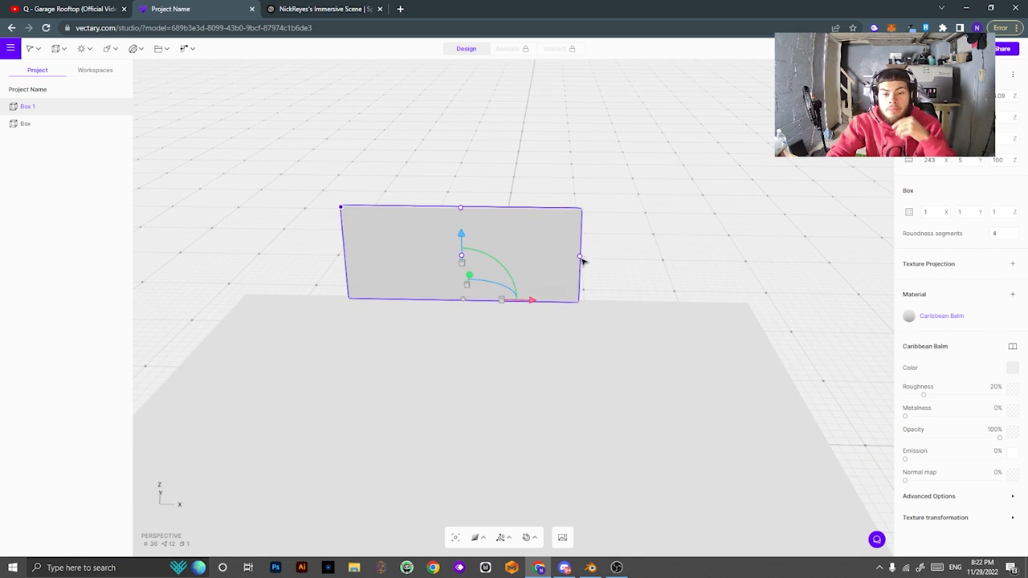
left_click_drag(608, 261, 821, 293)
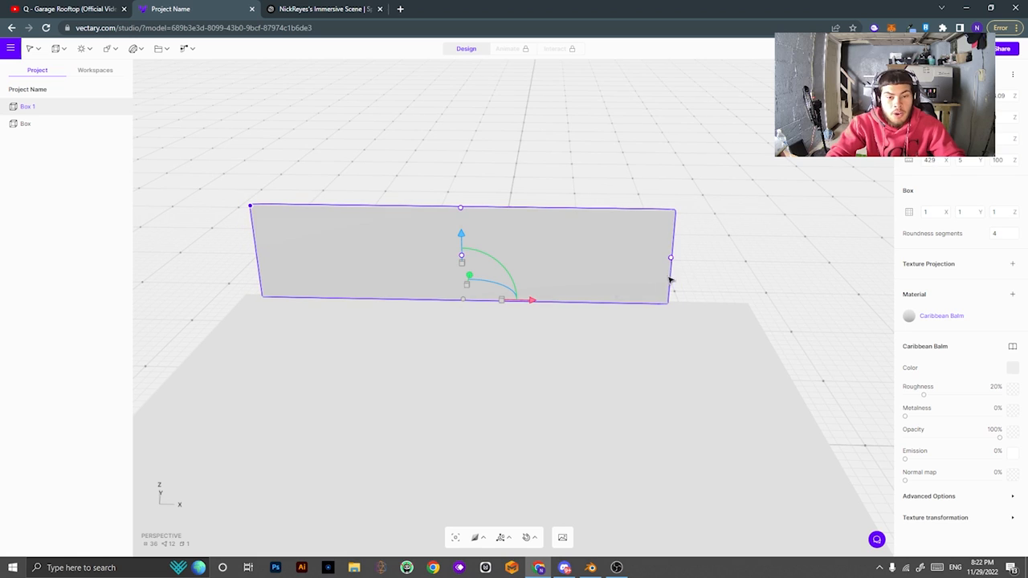
left_click_drag(671, 261, 808, 259)
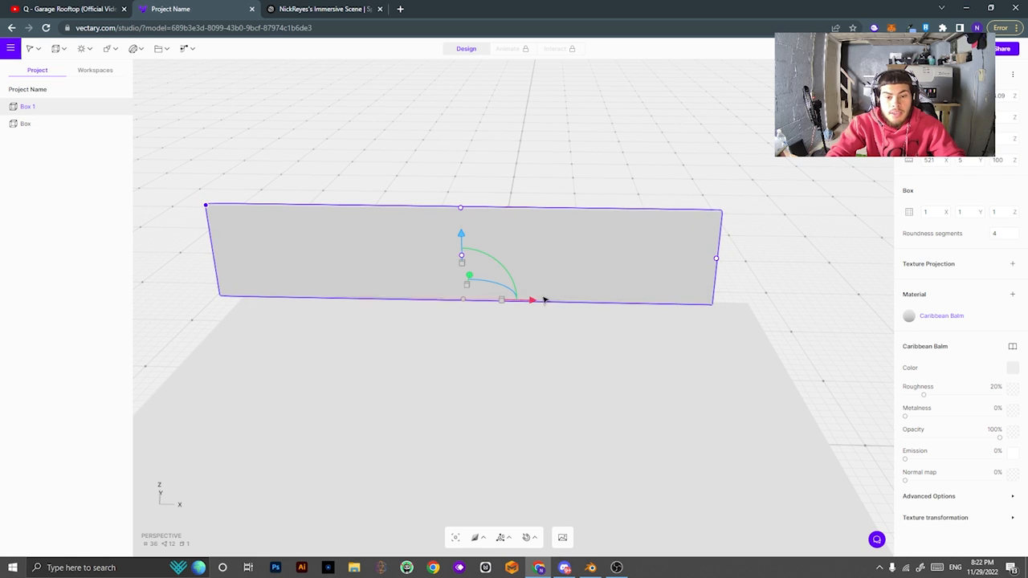
Slide the wall along the floor's edge and check its alignment from several angles.
left_click_drag(546, 301, 567, 300)
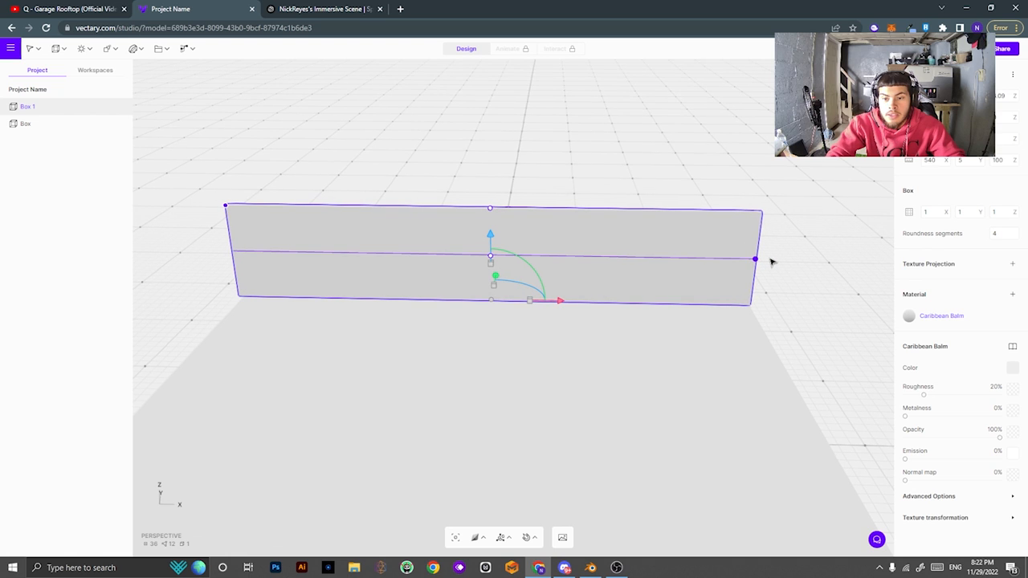
left_click_drag(456, 367, 752, 298)
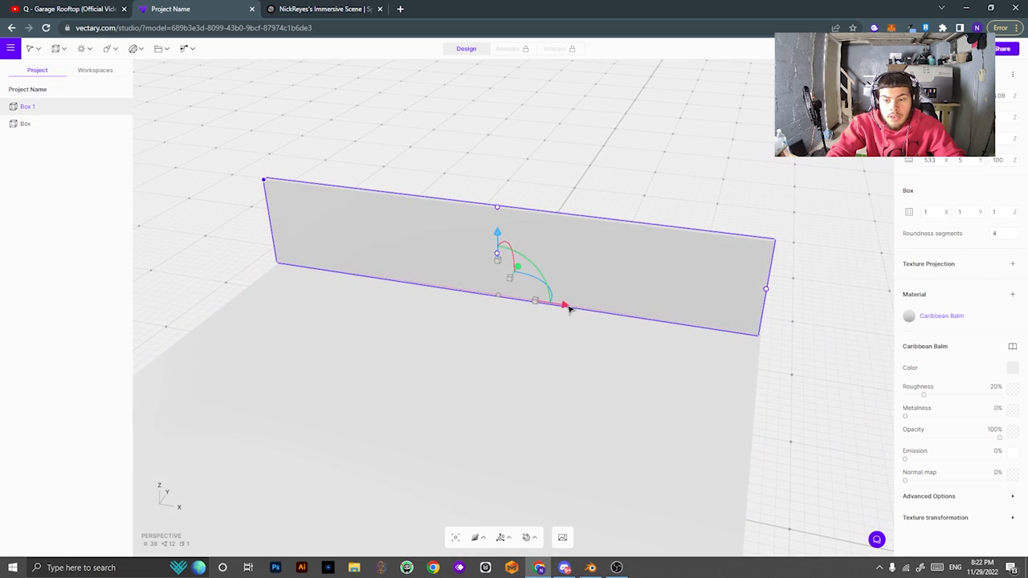
left_click_drag(238, 267, 460, 421)
left_click_drag(673, 416, 532, 390)
Move the copied wall away from the first wall and turn it perpendicular to it.
left_click(454, 279)
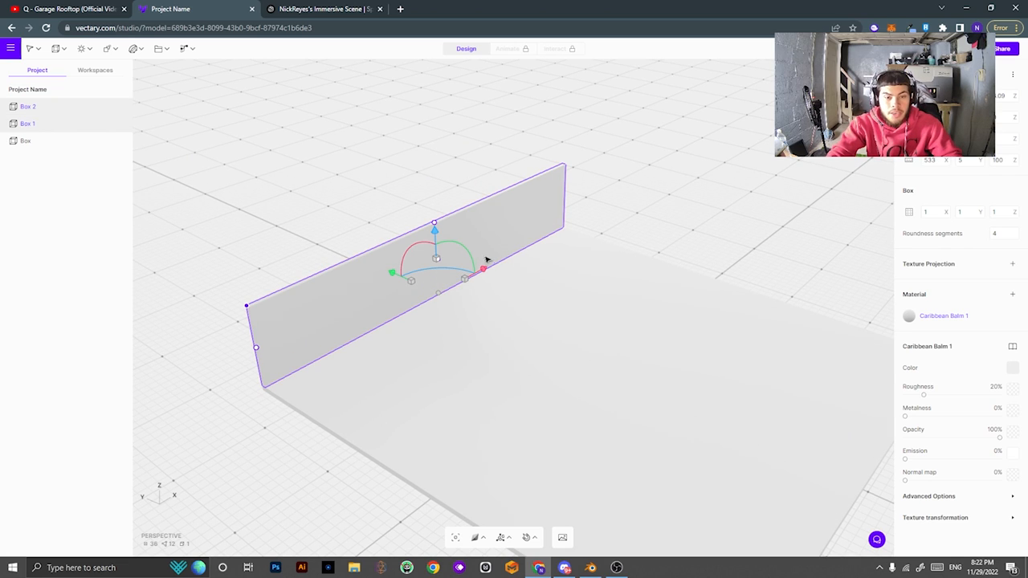
left_click_drag(399, 277, 844, 213)
left_click_drag(811, 321, 728, 335)
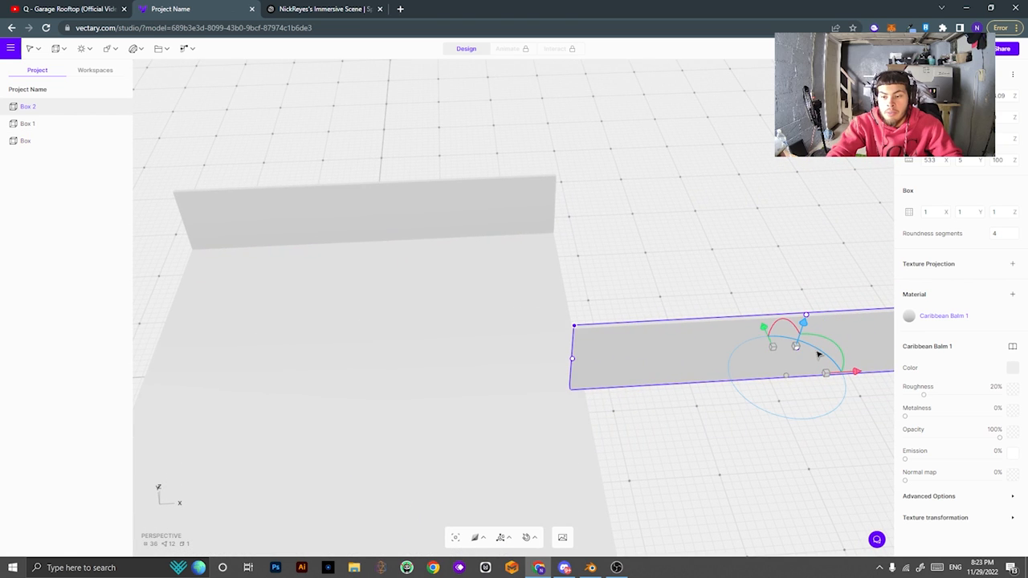
left_click_drag(823, 356, 838, 407)
left_click_drag(722, 325, 445, 319)
left_click_drag(423, 204, 643, 192)
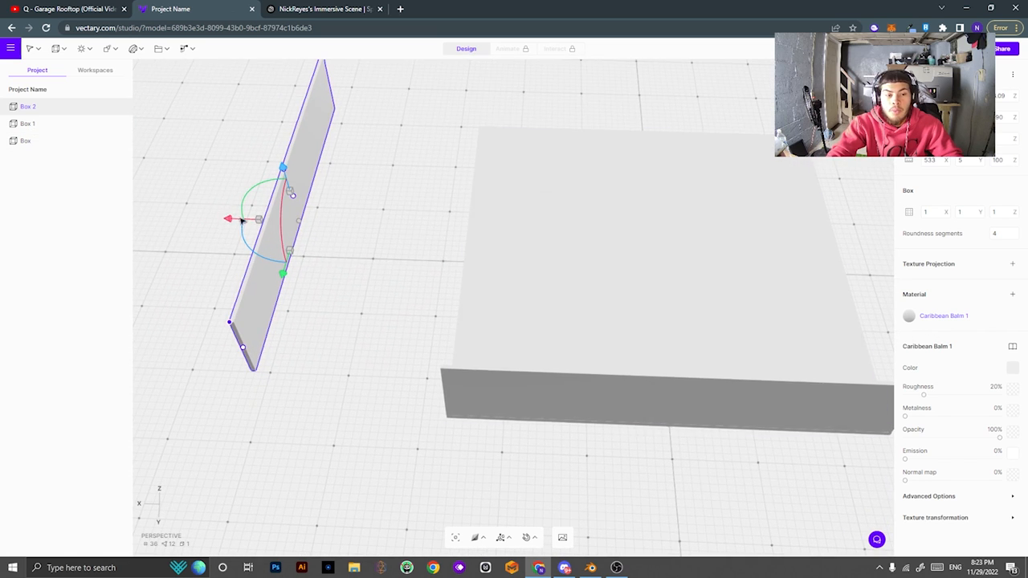
Slide Box 2 along the floor's back edge and check its alignment from several angles.
left_click_drag(246, 222, 404, 232)
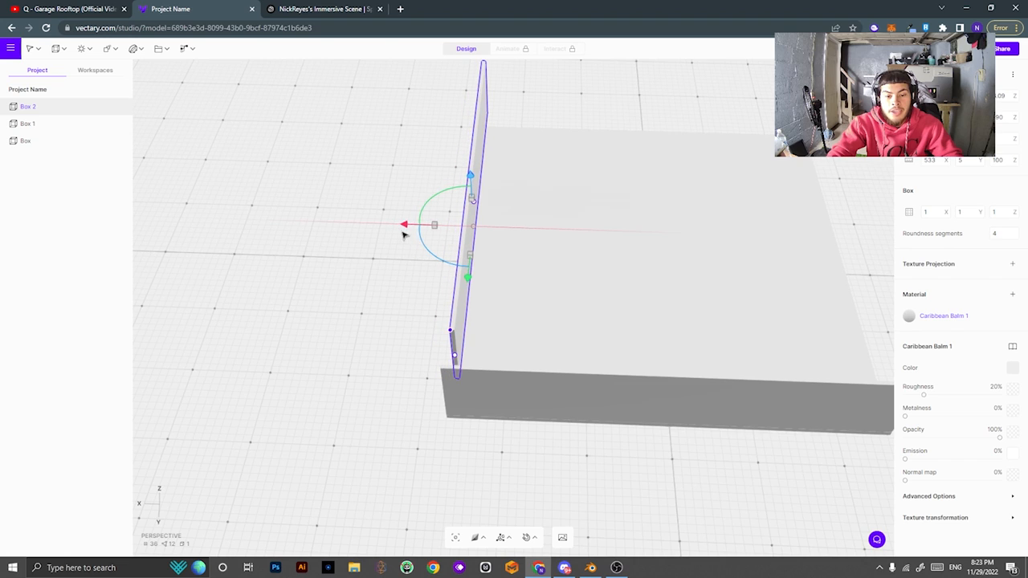
left_click_drag(654, 168, 324, 223)
scroll(480, 339, "down", 2)
scroll(480, 340, "up", 5)
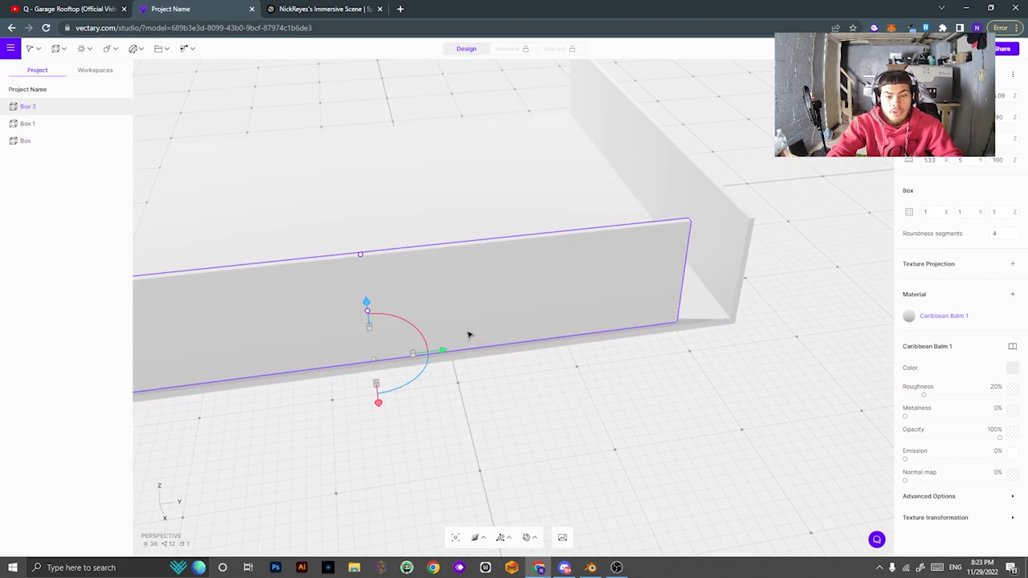
left_click_drag(442, 353, 505, 351)
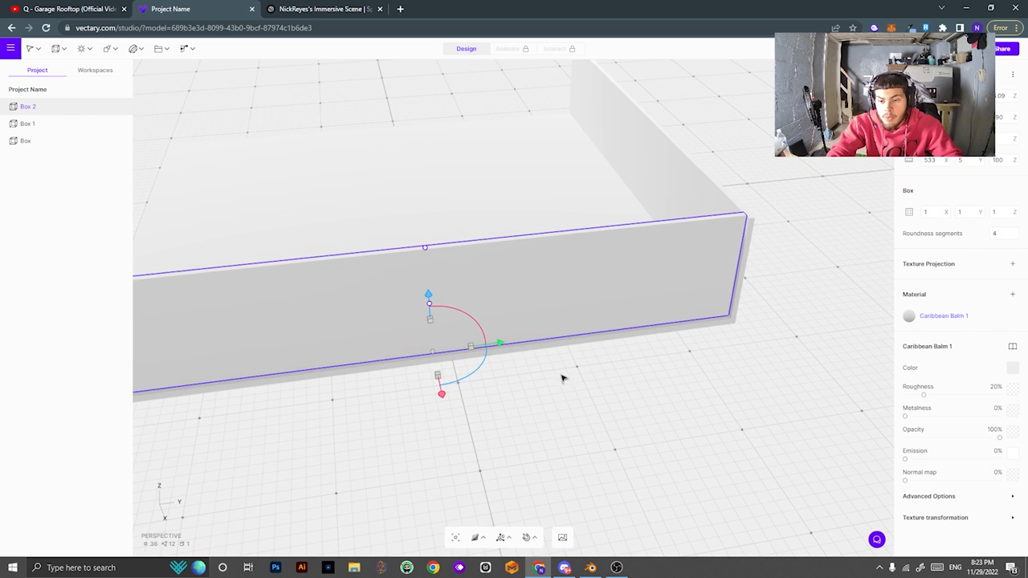
left_click_drag(562, 379, 472, 311)
left_click(657, 363)
left_click(626, 298)
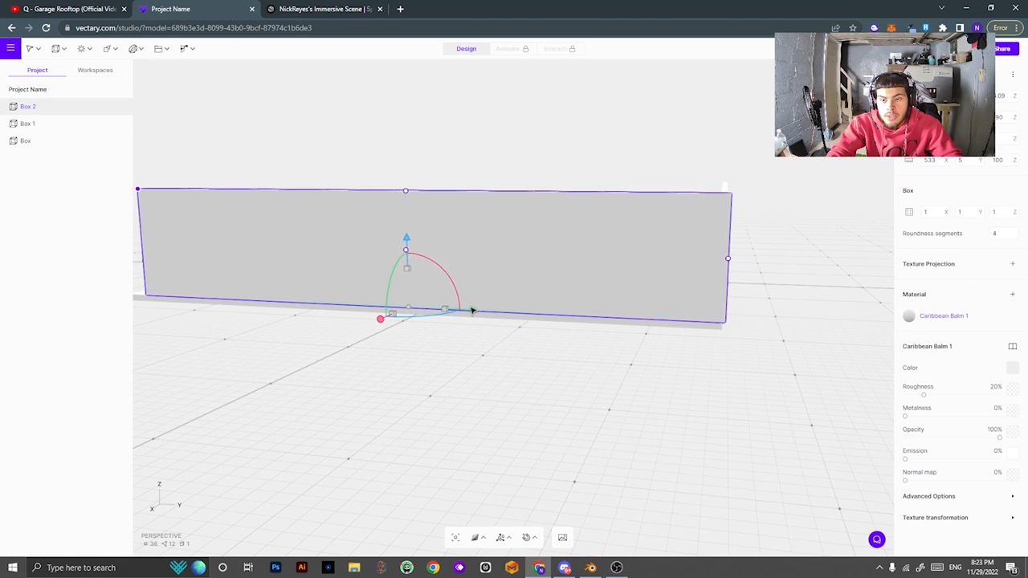
left_click_drag(812, 297, 381, 320)
left_click_drag(792, 321, 671, 249)
scroll(538, 267, "down", 3)
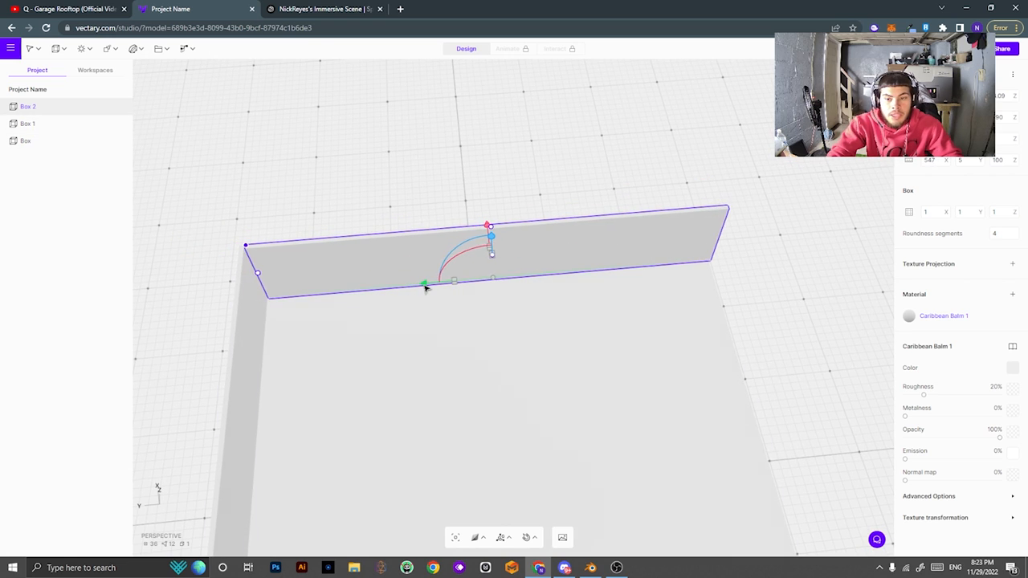
left_click(764, 309)
scroll(297, 291, "down", 2)
scroll(265, 293, "up", 6)
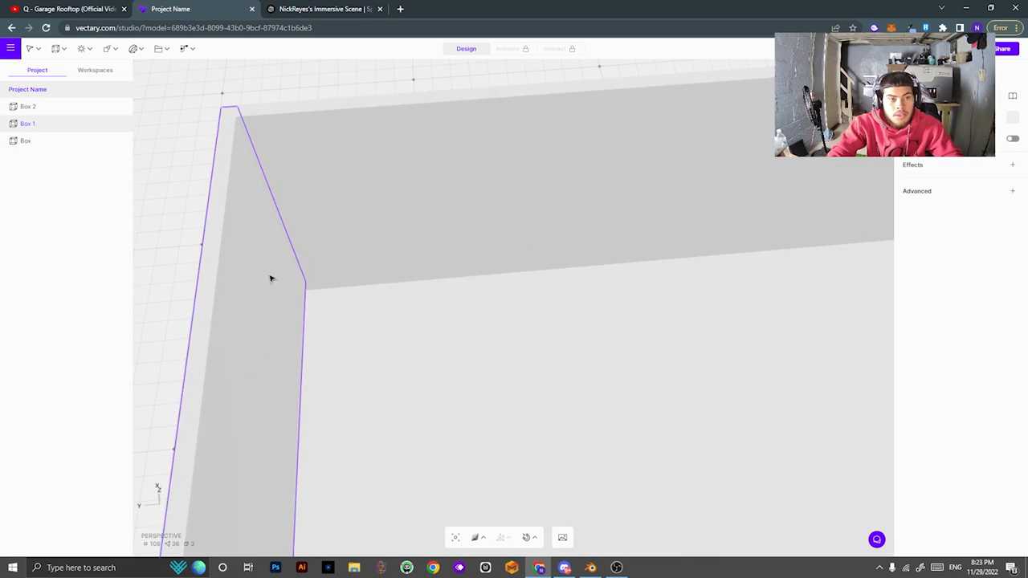
scroll(516, 312, "up", 1)
scroll(574, 313, "down", 6)
middle_click_drag(786, 315, 173, 312)
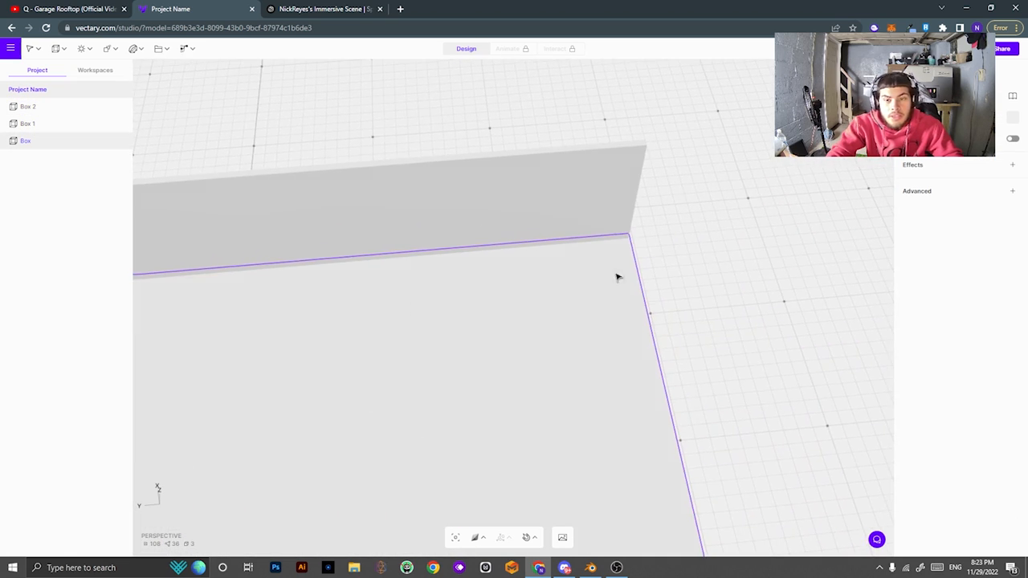
scroll(643, 321, "up", 4)
scroll(584, 339, "down", 6)
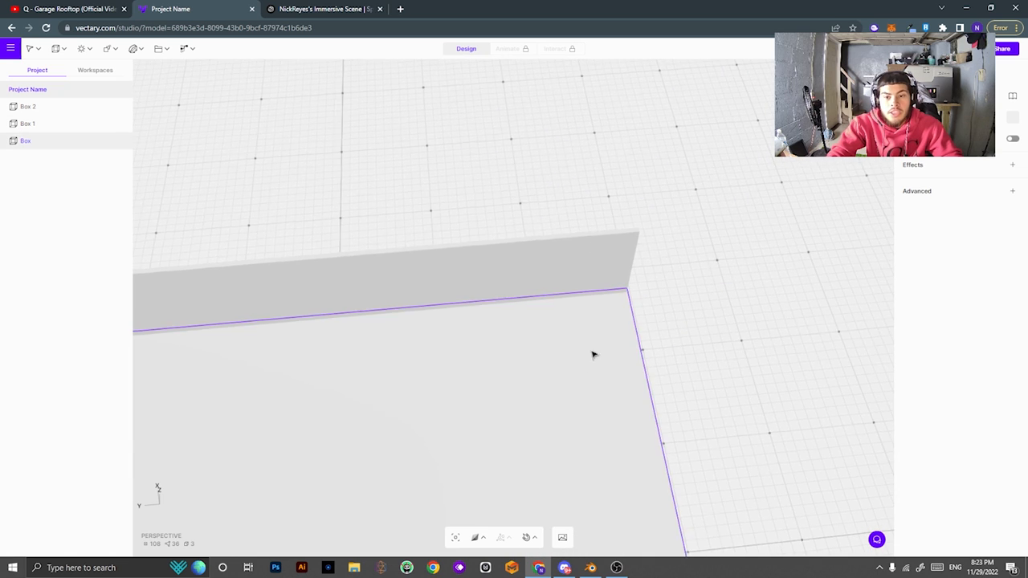
right_click_drag(594, 354, 754, 343)
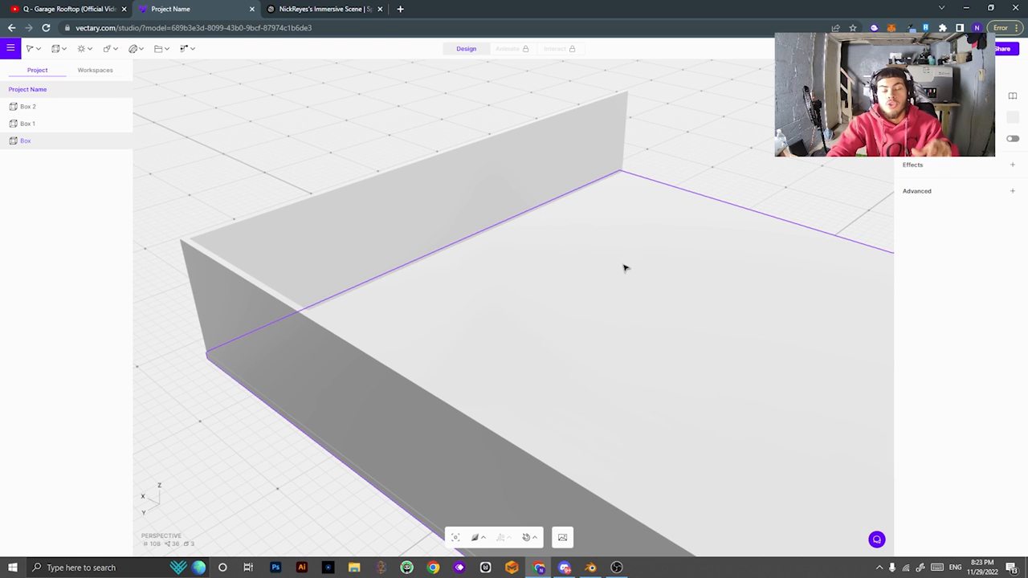
scroll(546, 282, "down", 5)
scroll(587, 426, "up", 8)
scroll(590, 310, "down", 7)
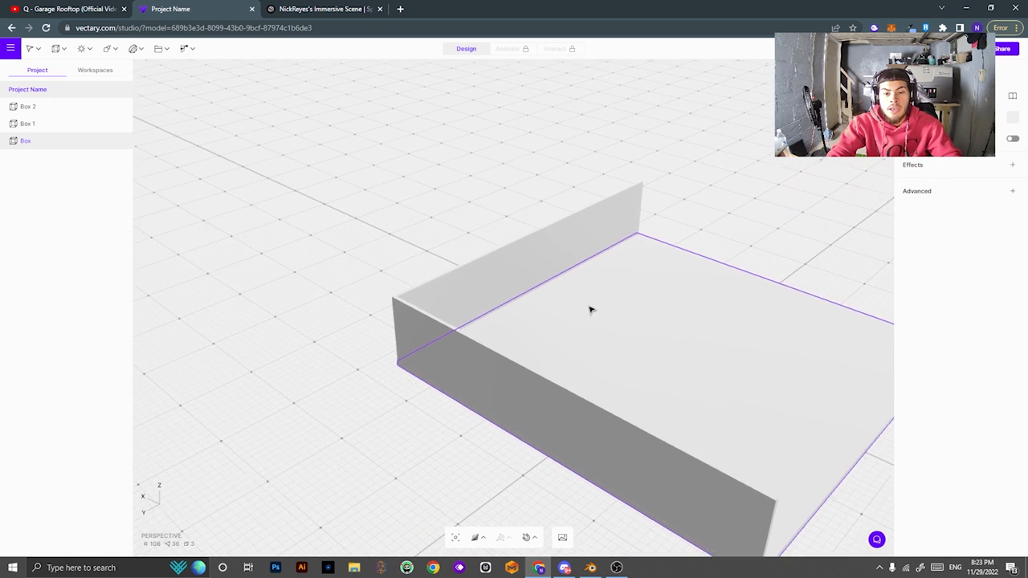
right_click_drag(675, 239, 658, 206)
right_click_drag(389, 269, 598, 324)
scroll(514, 318, "up", 3)
scroll(425, 265, "down", 5)
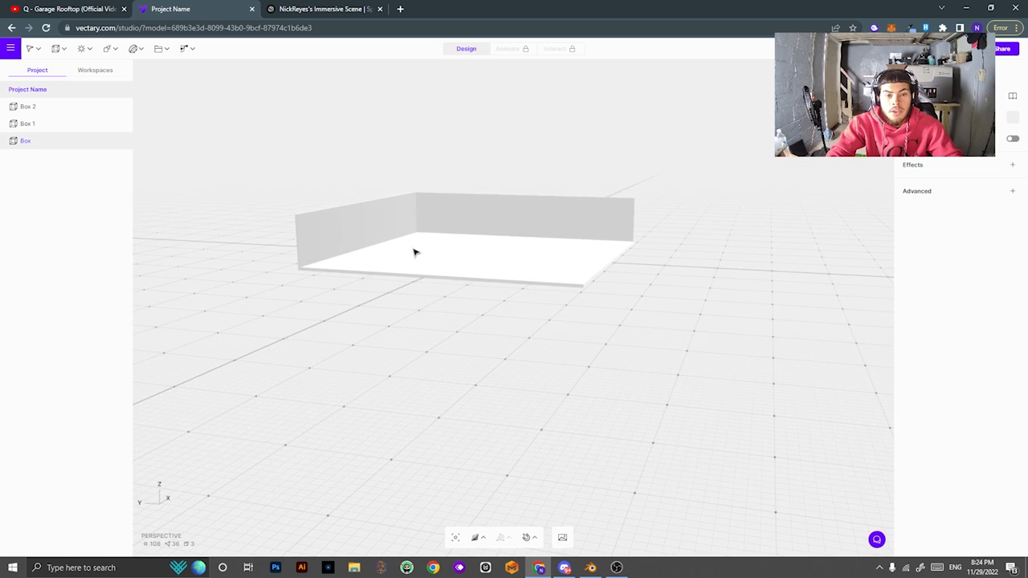
middle_click_drag(415, 252, 479, 360)
right_click_drag(479, 361, 520, 437)
scroll(532, 414, "down", 3)
scroll(538, 466, "up", 7)
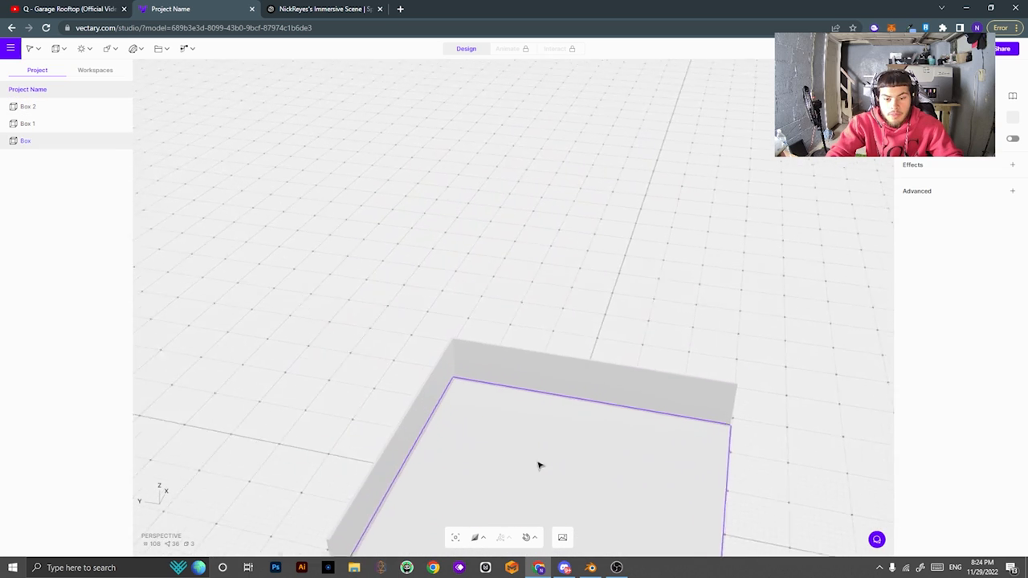
middle_click_drag(543, 465, 621, 361)
Copy the left wall Box 1 across to the floor's right side.
left_click(316, 231)
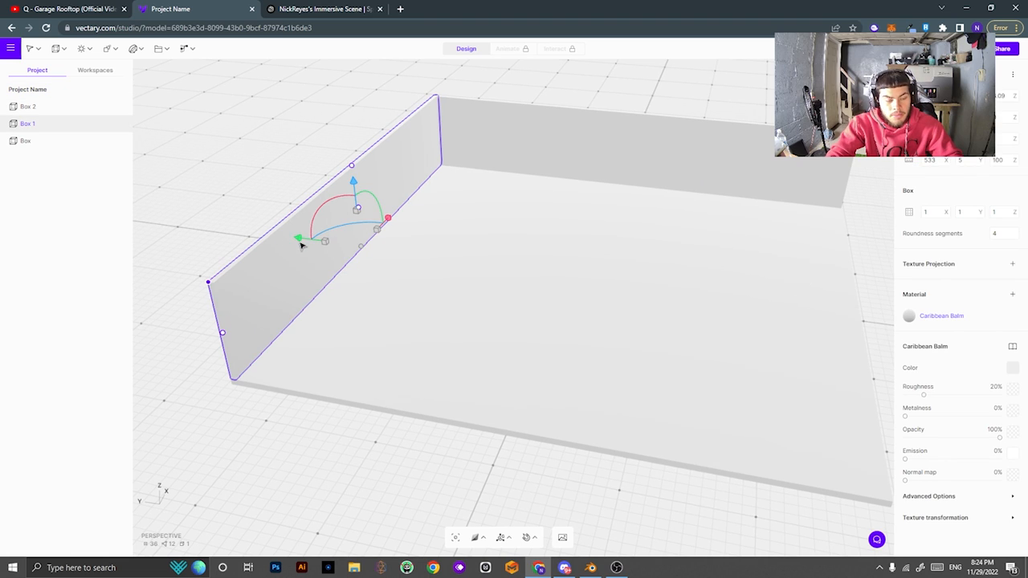
left_click_drag(298, 242, 767, 361)
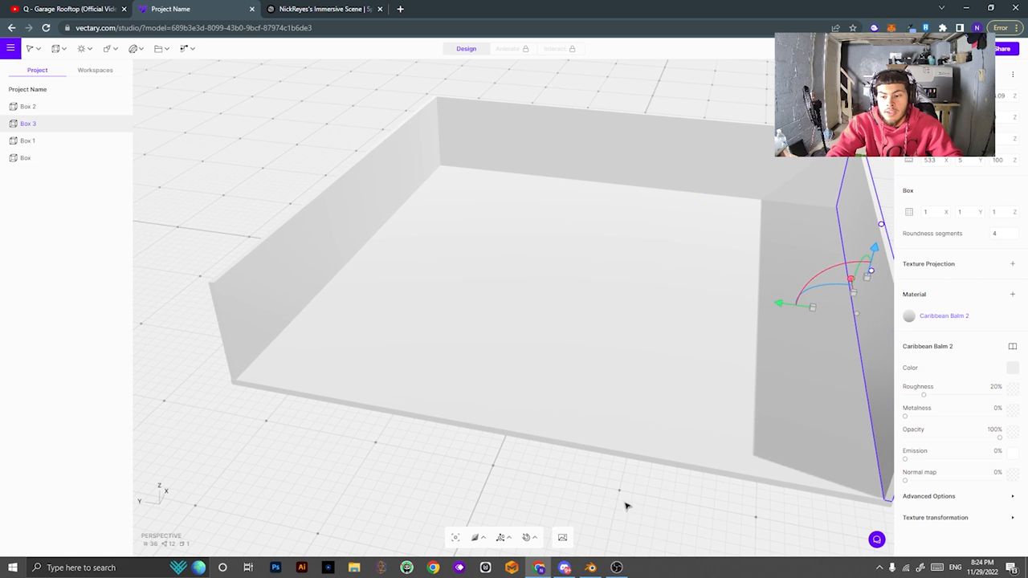
left_click_drag(627, 505, 365, 457)
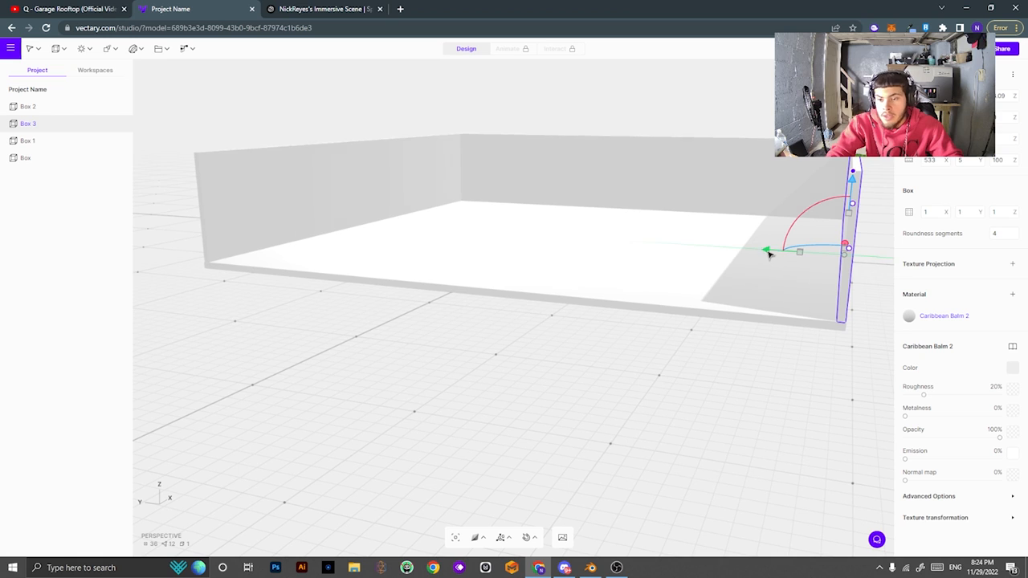
Duplicate the back wall Box 2 with Ctrl+D and move the copy to close the open side.
left_click(753, 186)
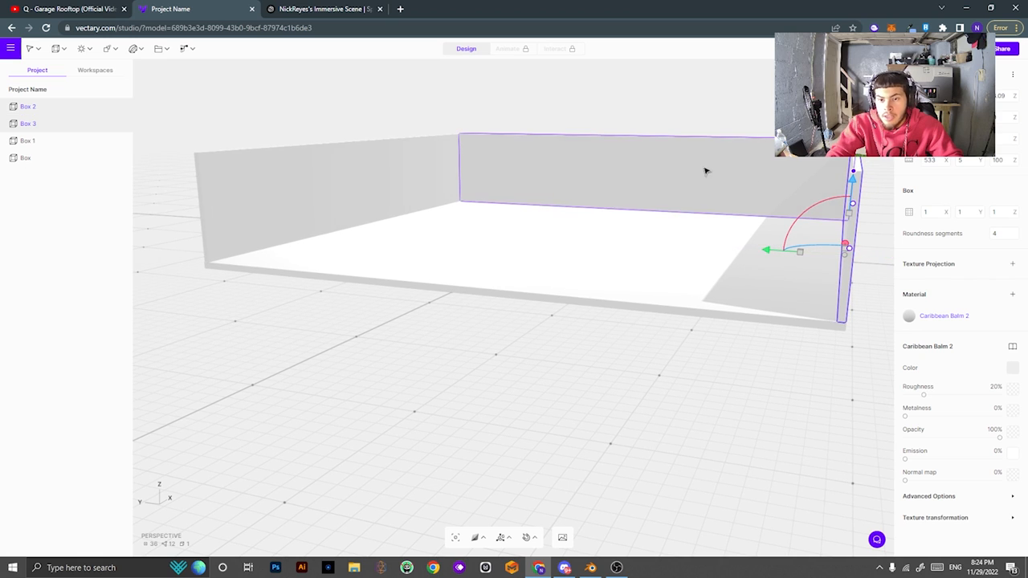
left_click_drag(615, 321, 515, 358)
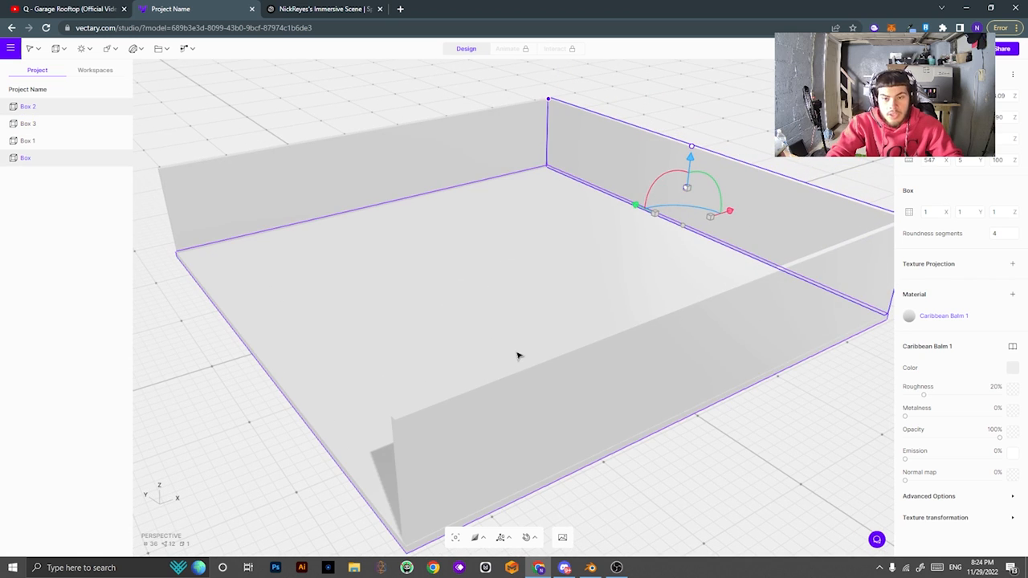
key("ctrl+d")
left_click_drag(733, 221, 357, 344)
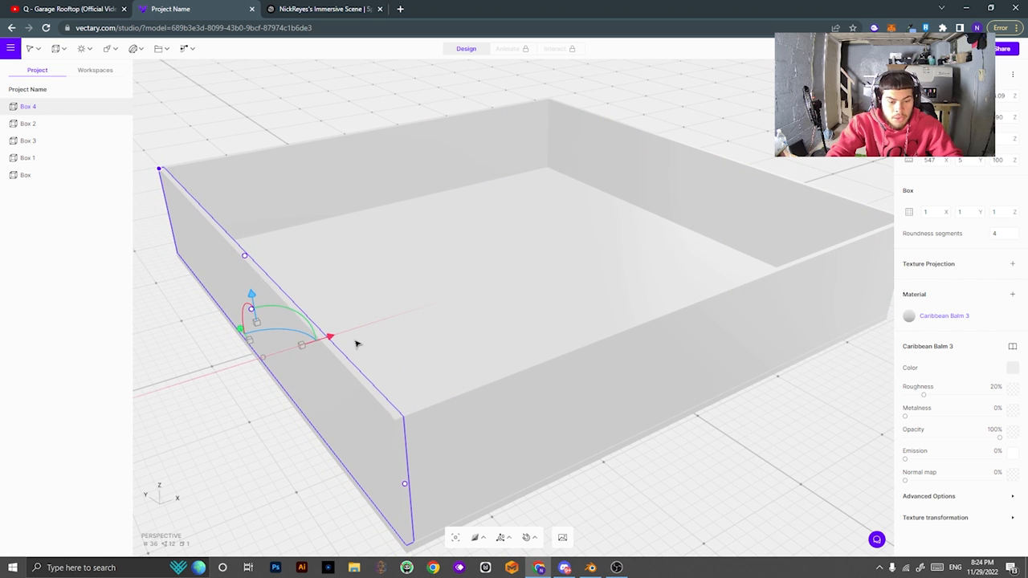
left_click_drag(263, 478, 578, 469)
left_click(572, 450)
scroll(624, 342, "up", 5)
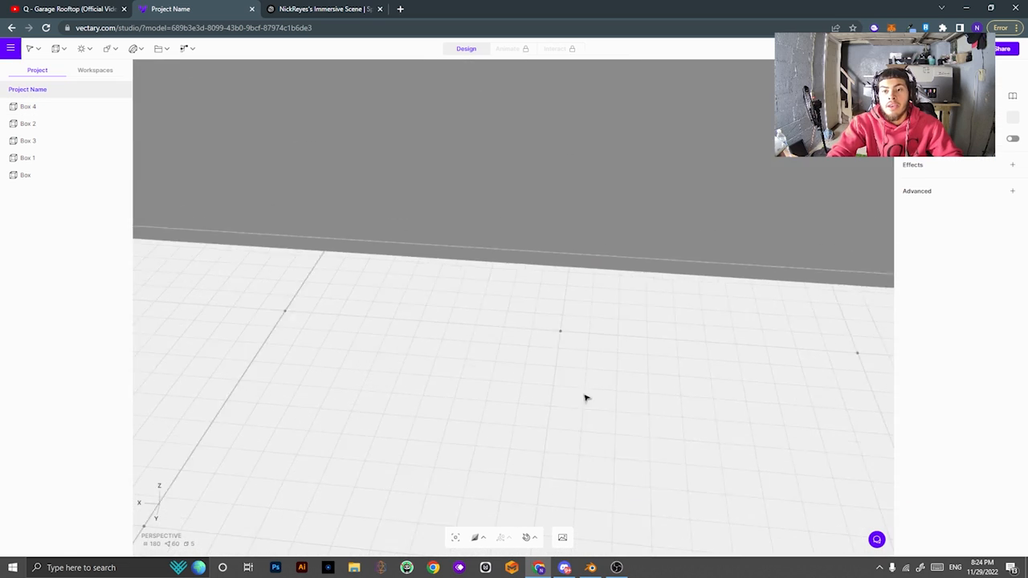
scroll(610, 377, "down", 5)
right_click_drag(635, 361, 594, 450)
left_click_drag(618, 425, 494, 426)
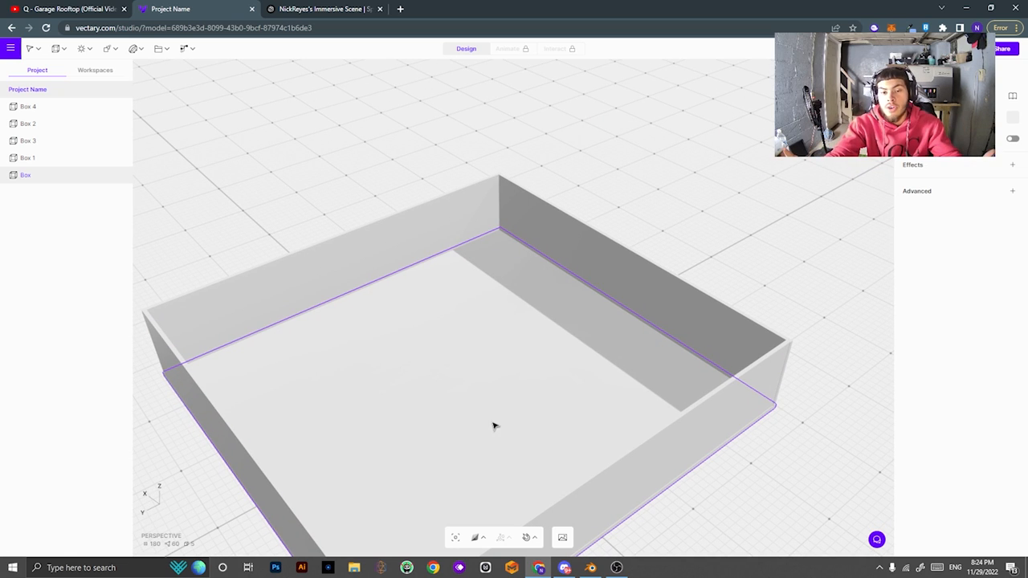
left_click(397, 243)
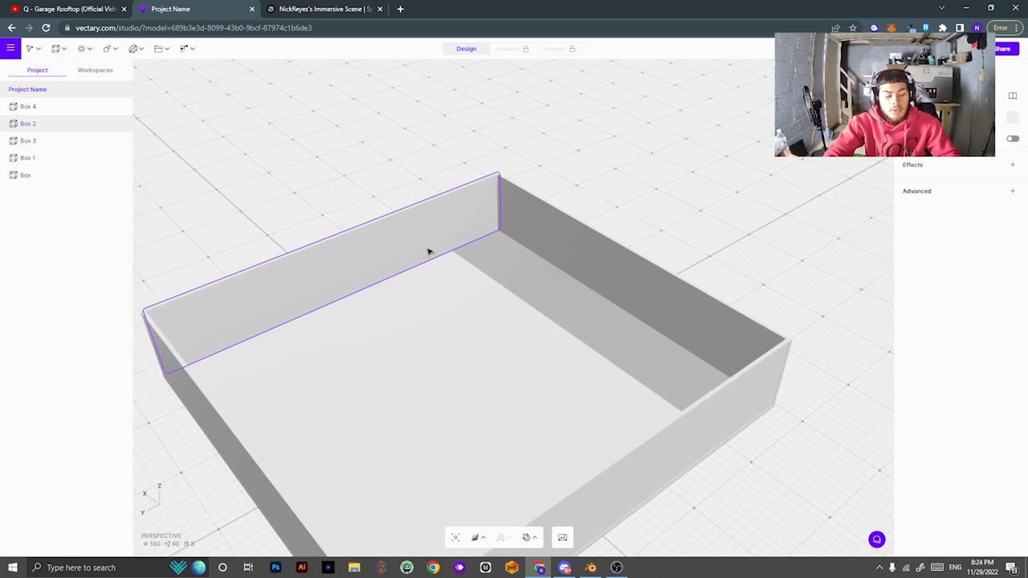
Select Box 2, Box 3, Box 4 and Box 1 and drag the Z scale down to shorten them.
left_click(562, 241, "shift")
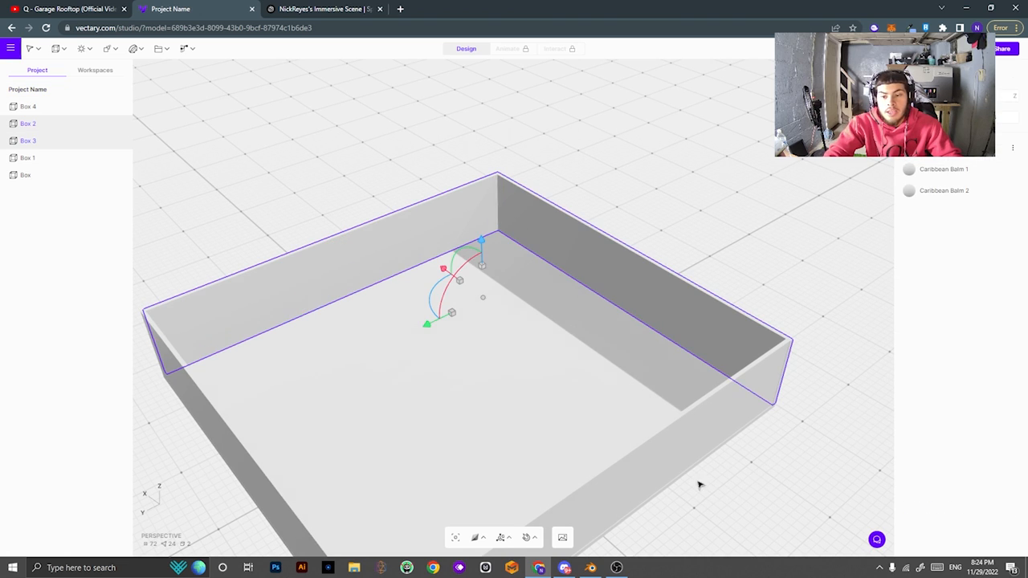
left_click(660, 461, "shift")
left_click(222, 436, "shift")
left_click_drag(574, 431, 463, 368)
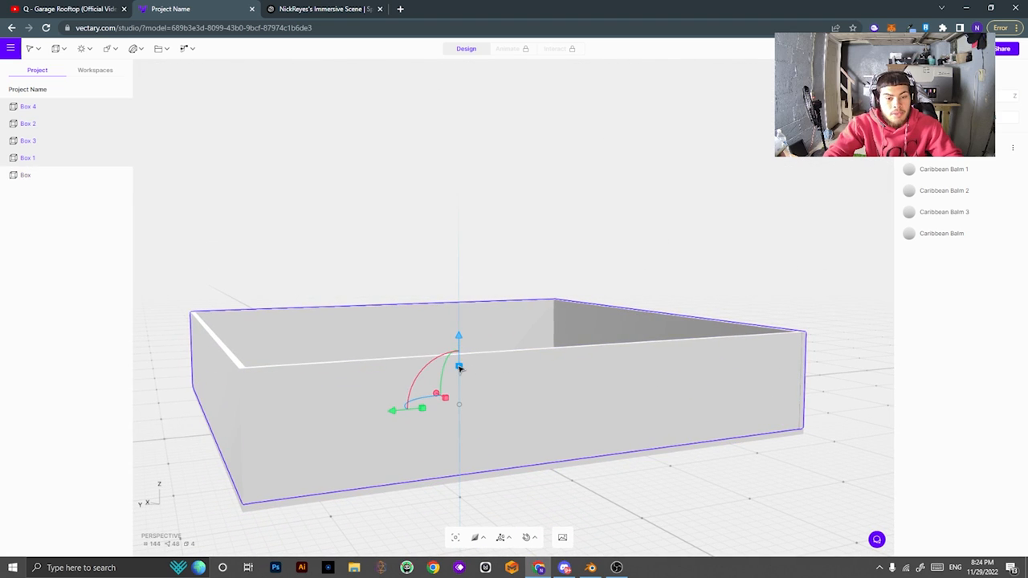
scroll(460, 368, "up", 3)
scroll(462, 350, "down", 3)
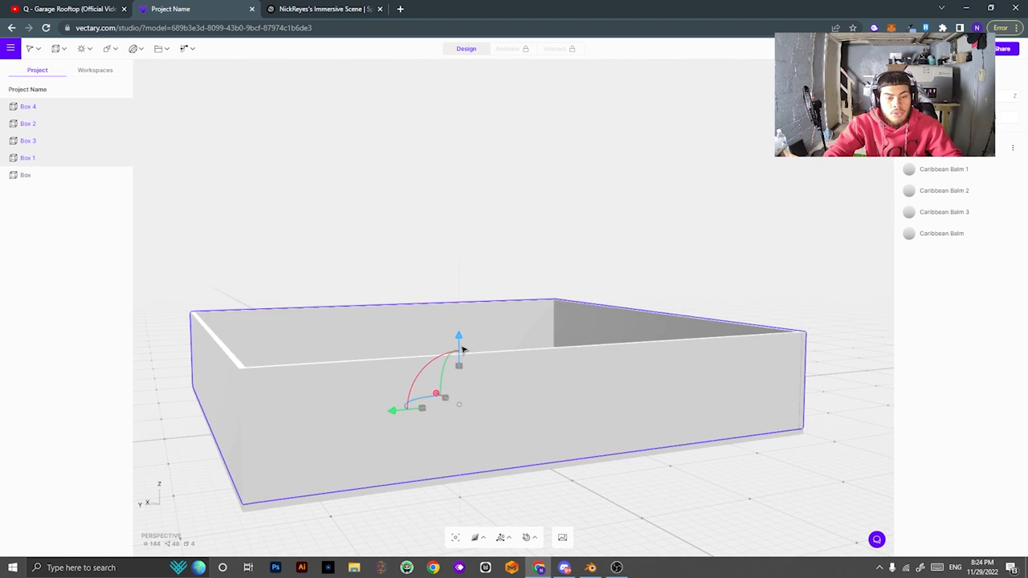
left_click_drag(460, 369, 855, 363)
left_click_drag(538, 388, 543, 391)
right_click_drag(742, 257, 731, 257)
left_click_drag(732, 258, 429, 247)
left_click(602, 163)
left_click(734, 349)
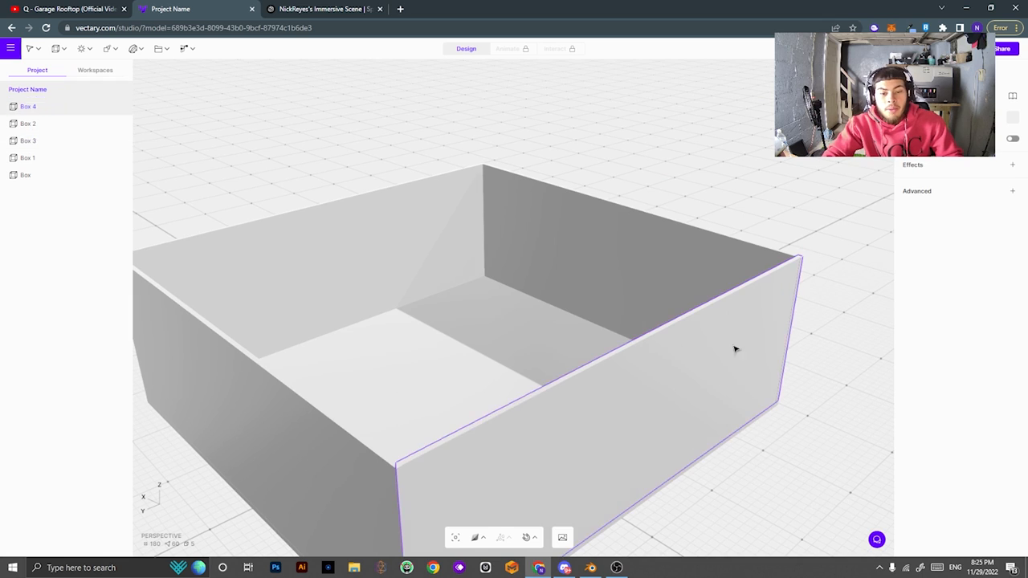
left_click_drag(733, 348, 760, 403)
left_click(518, 332)
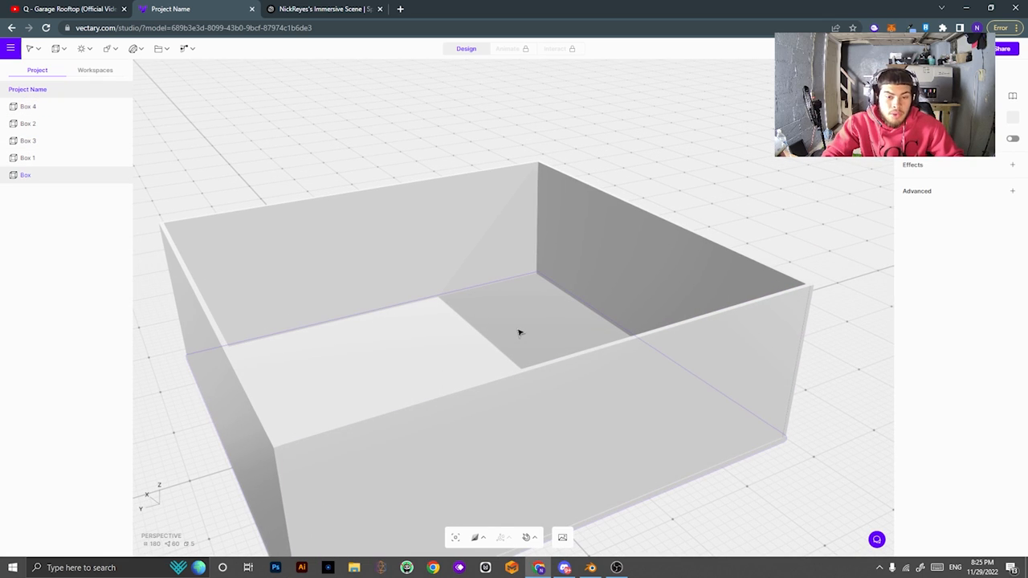
left_click(519, 332)
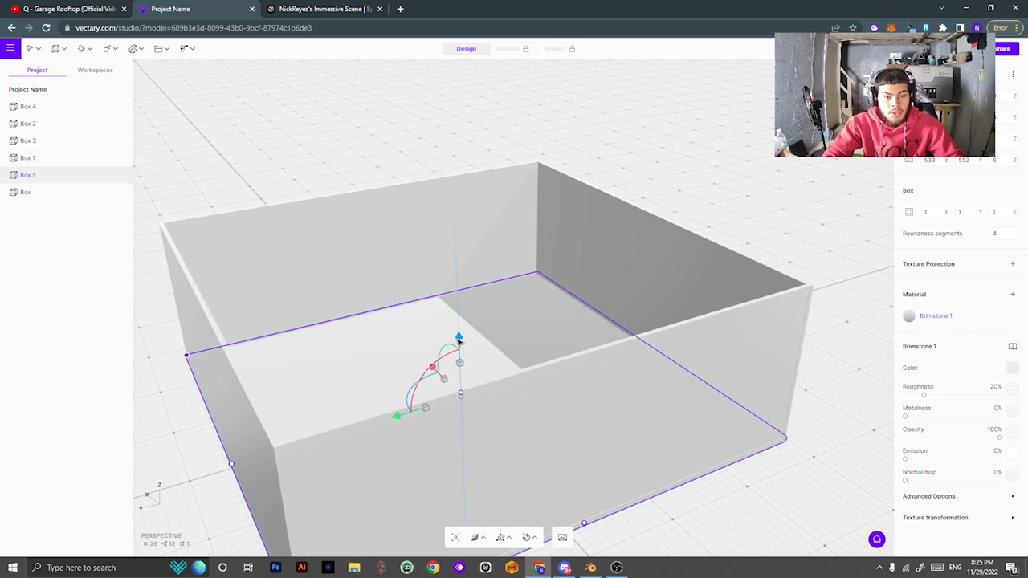
left_click_drag(458, 341, 496, 187)
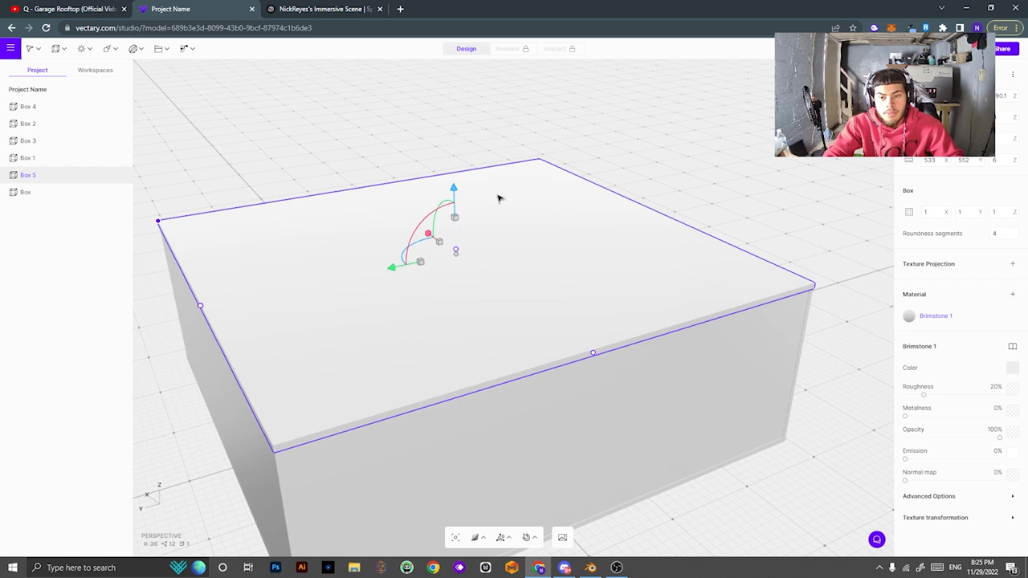
right_click_drag(729, 445, 925, 408)
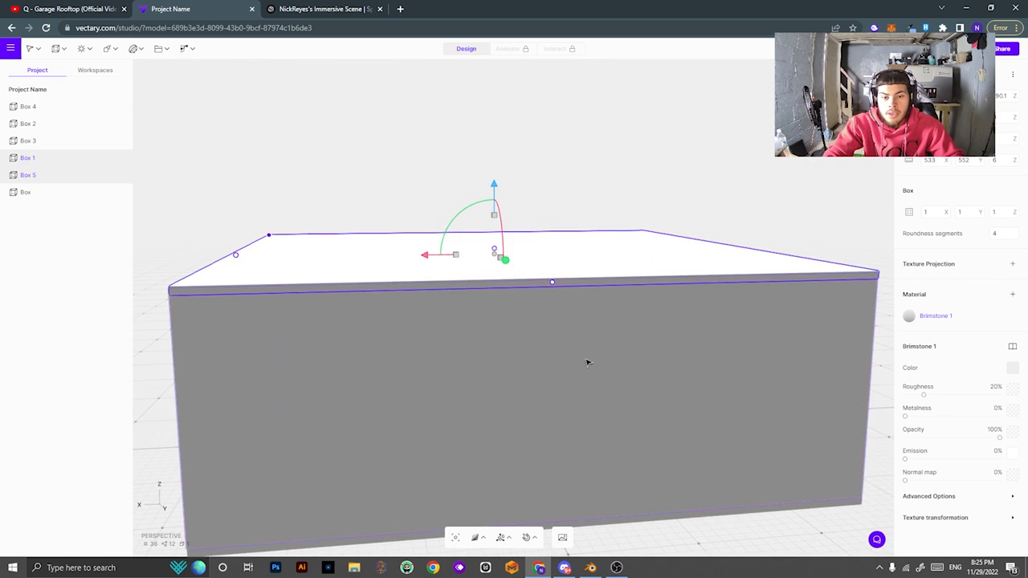
scroll(584, 364, "down", 3)
scroll(576, 373, "up", 4)
scroll(578, 353, "down", 4)
scroll(582, 362, "up", 10)
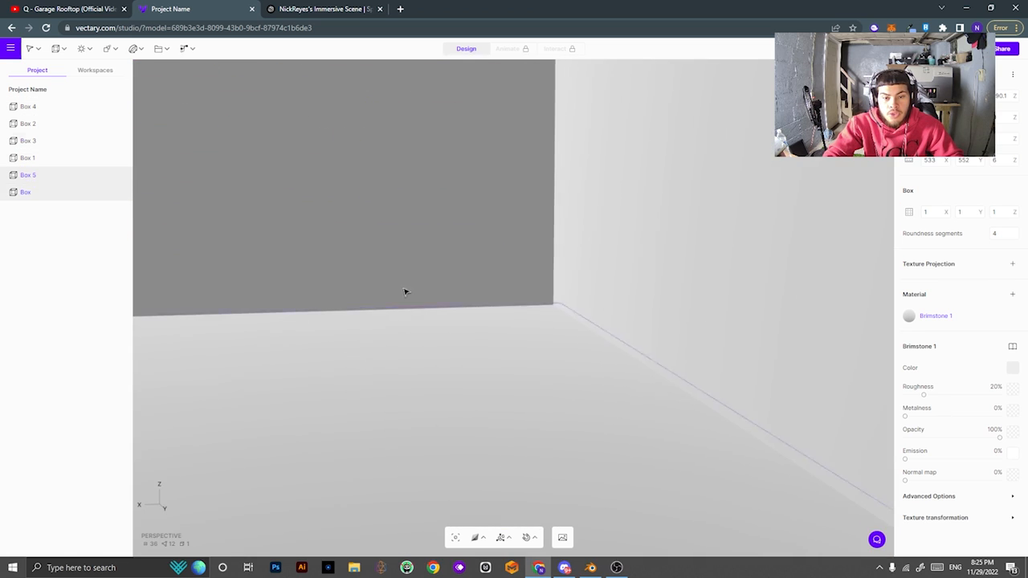
middle_click_drag(405, 291, 688, 454)
scroll(649, 385, "down", 6)
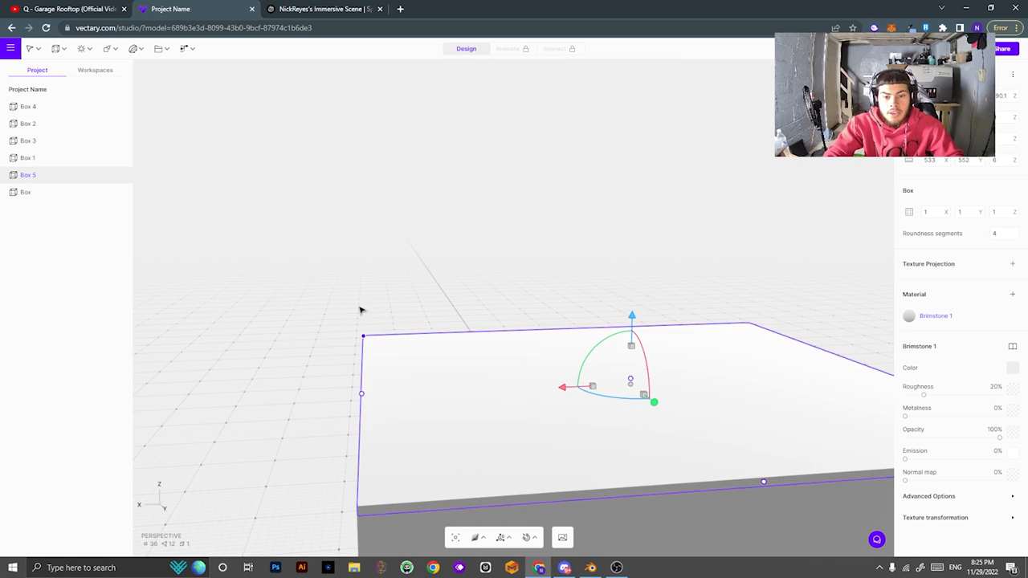
right_click_drag(361, 310, 559, 310)
key("Delete")
right_click_drag(506, 353, 600, 375)
middle_click_drag(647, 422, 671, 354)
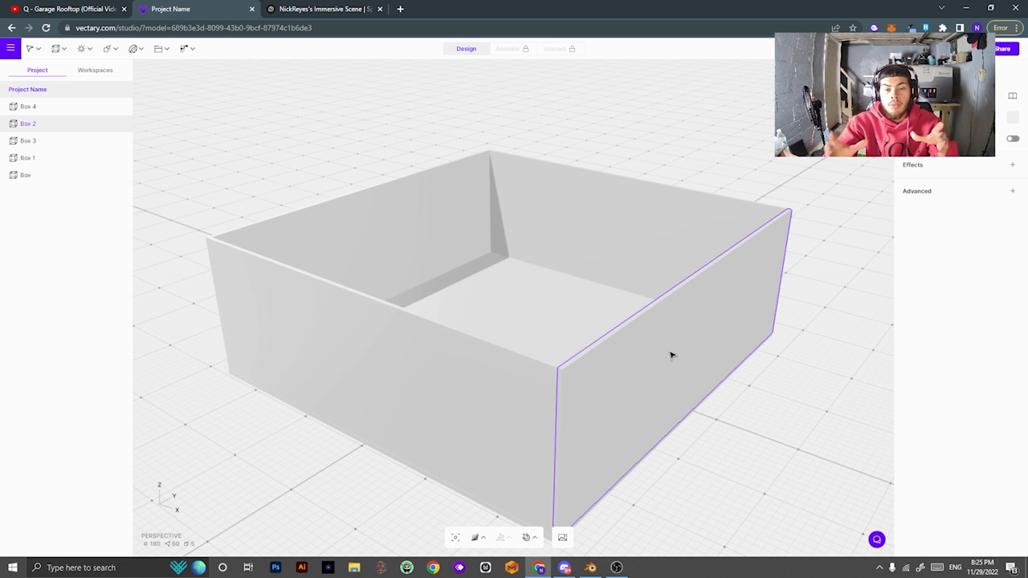
Select Box 1 and apply a wood material from the Material Library.
left_click(625, 249)
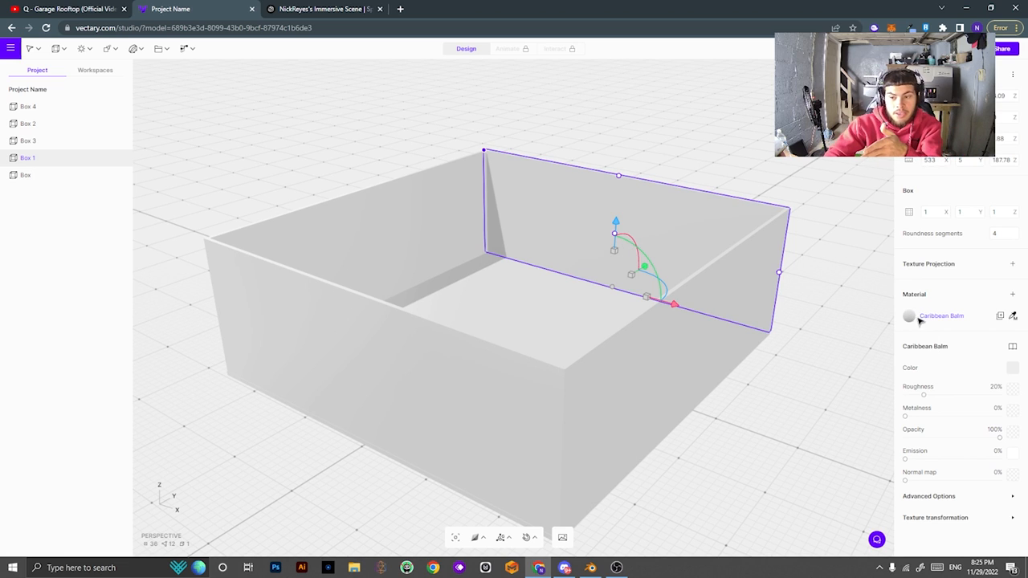
left_click(1012, 347)
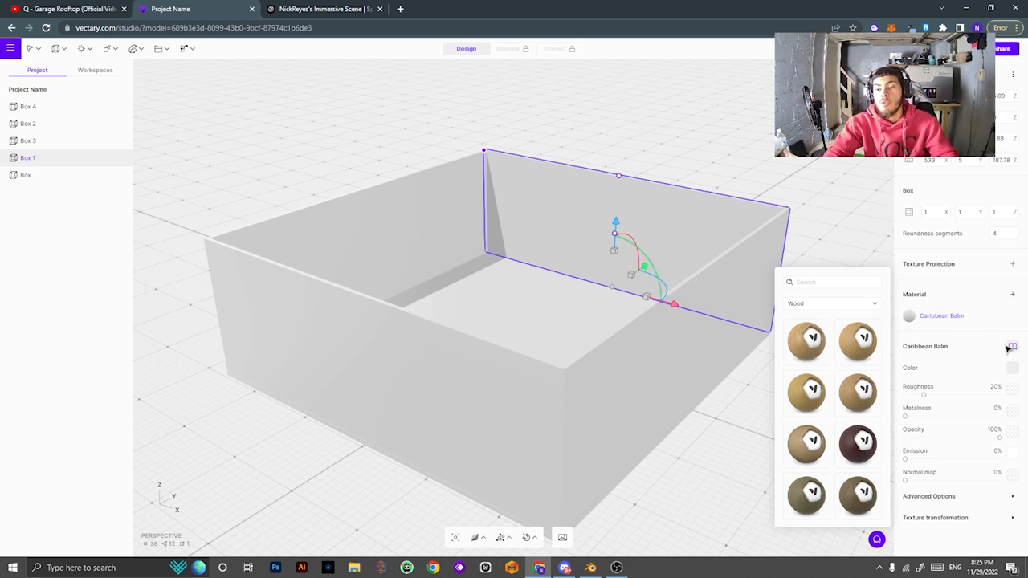
scroll(851, 368, "down", 3)
scroll(858, 360, "down", 6)
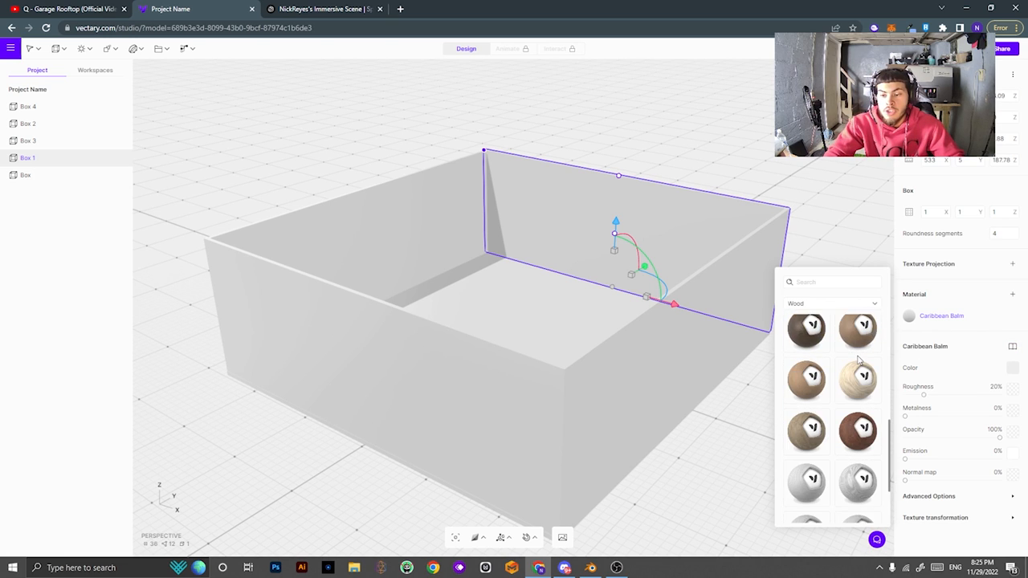
scroll(857, 393, "up", 5)
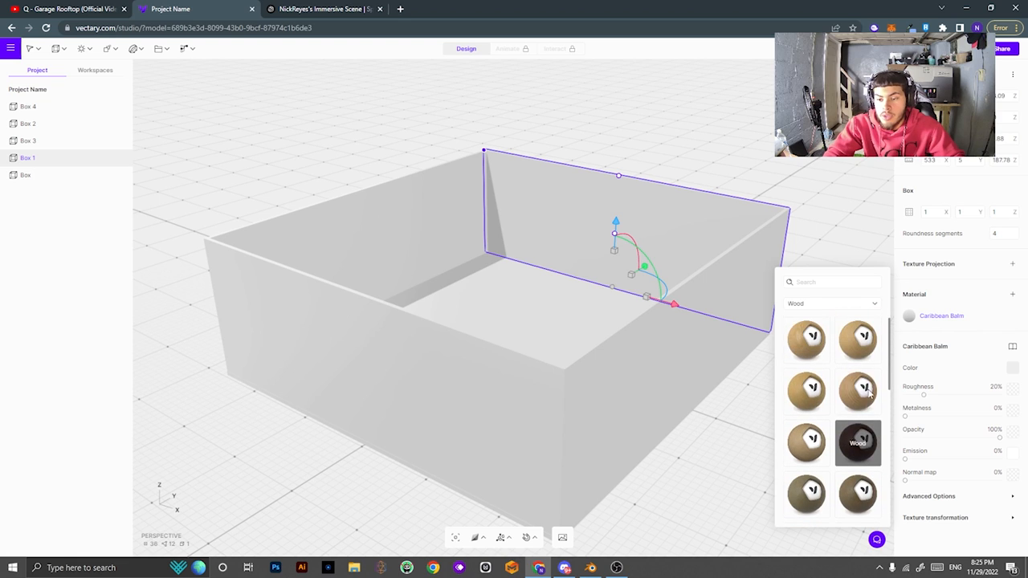
scroll(819, 369, "down", 2)
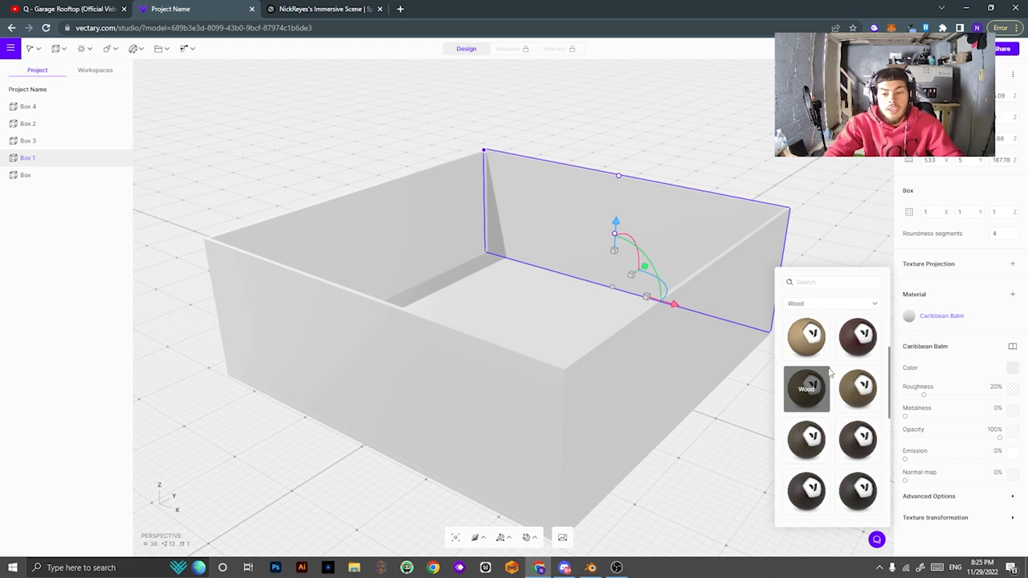
scroll(831, 370, "down", 4)
left_click(812, 346)
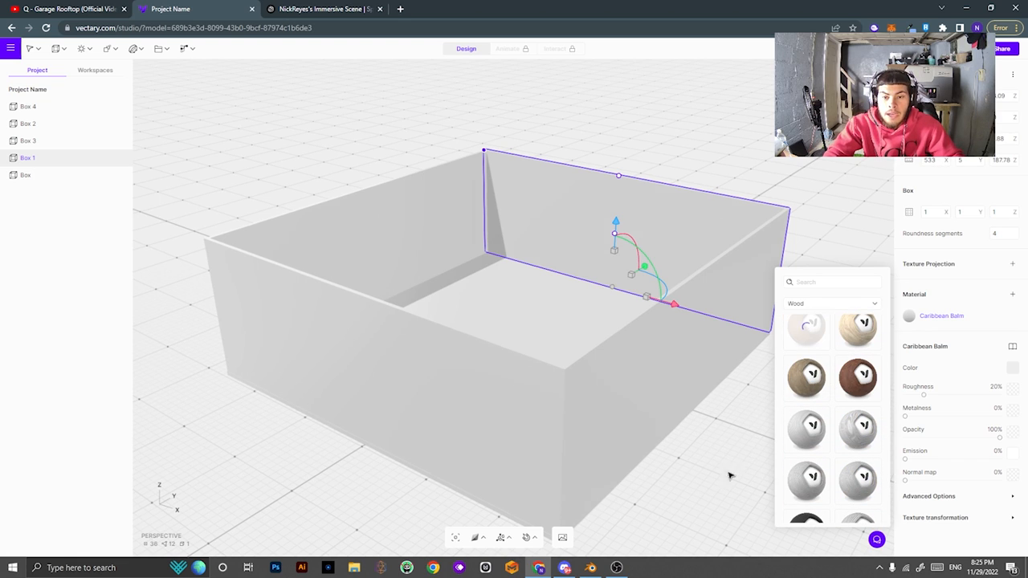
Swap the wall's wood for a darker brown wood.
right_click_drag(711, 479, 394, 426)
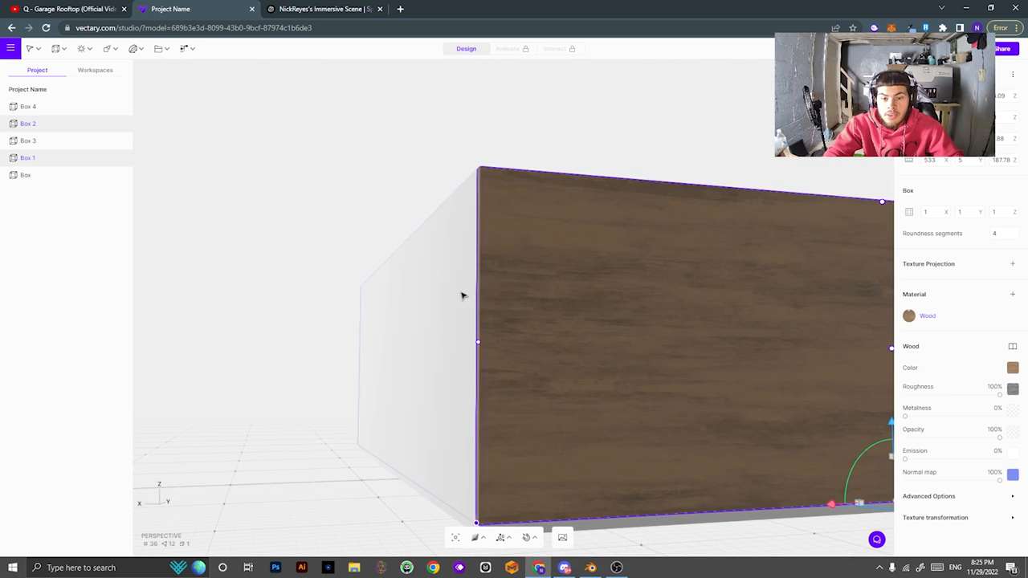
scroll(461, 294, "down", 3)
right_click_drag(461, 294, 753, 322)
scroll(753, 321, "up", 4)
middle_click_drag(752, 321, 537, 380)
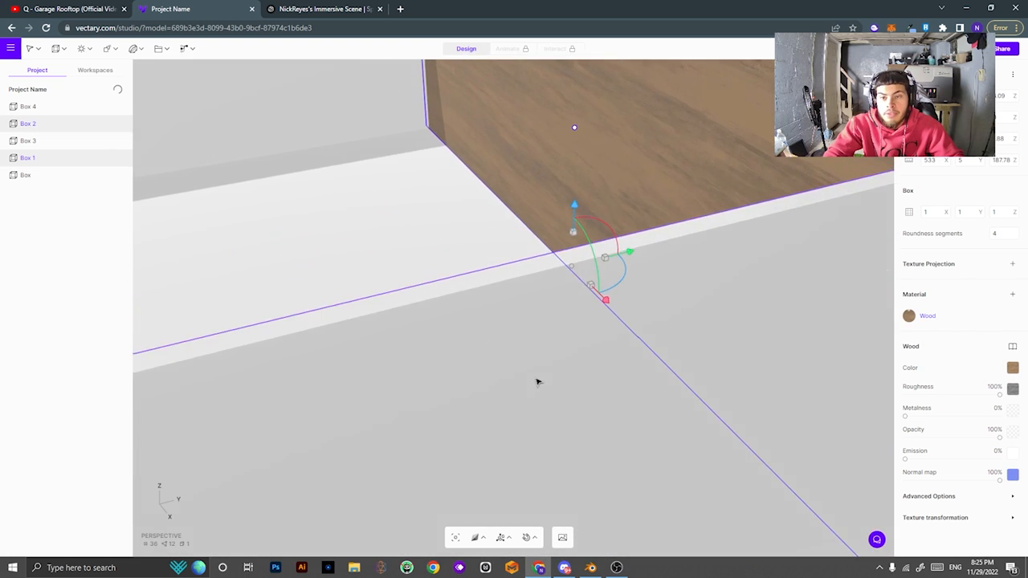
right_click_drag(537, 380, 745, 356)
middle_click_drag(746, 356, 902, 297)
right_click_drag(455, 302, 899, 332)
left_click(1012, 346)
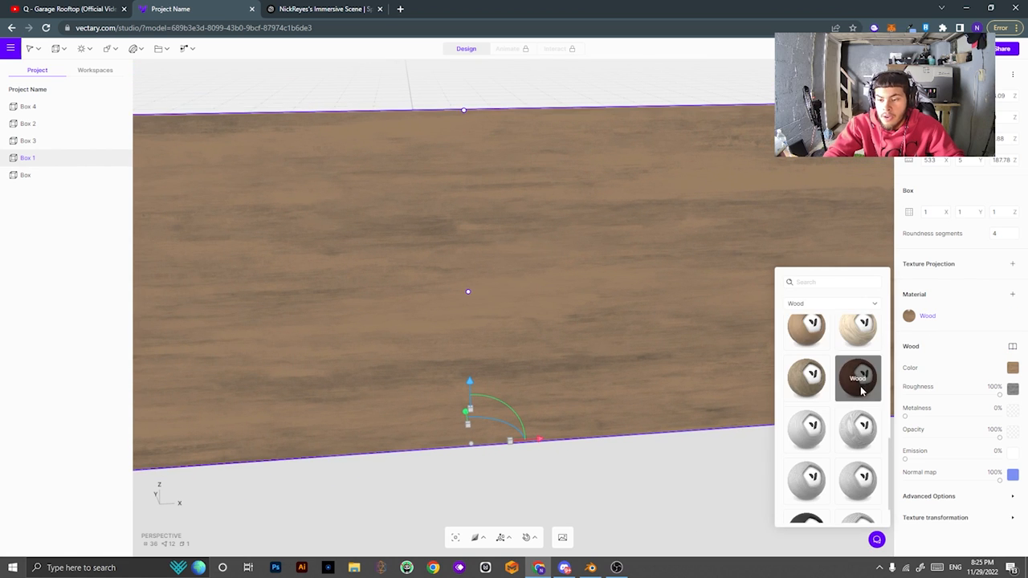
left_click(858, 339)
left_click(601, 383)
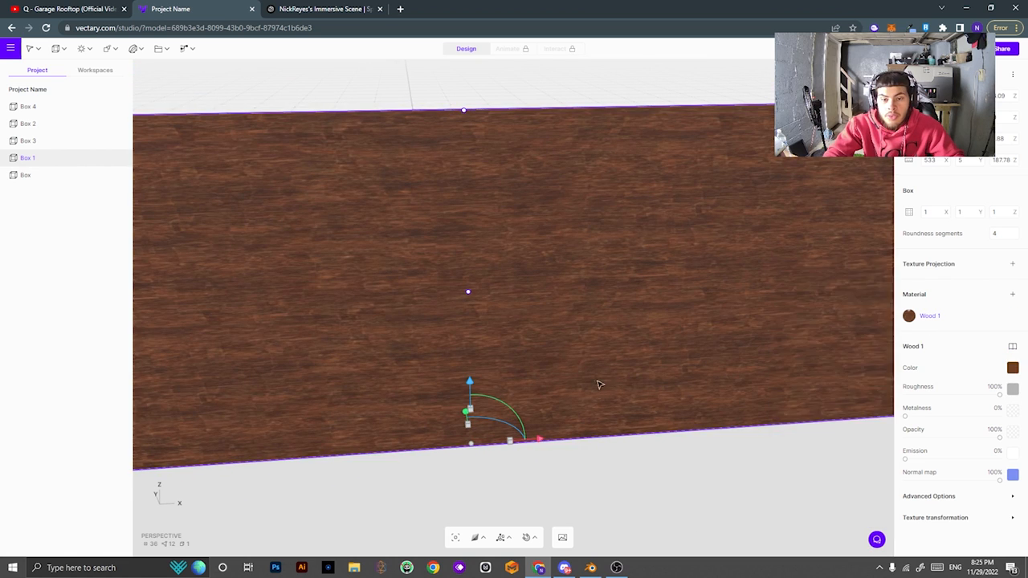
Change the wall's wood to the grey wood-grain material.
middle_click_drag(600, 383, 628, 383)
right_click_drag(627, 383, 821, 369)
left_click(1012, 346)
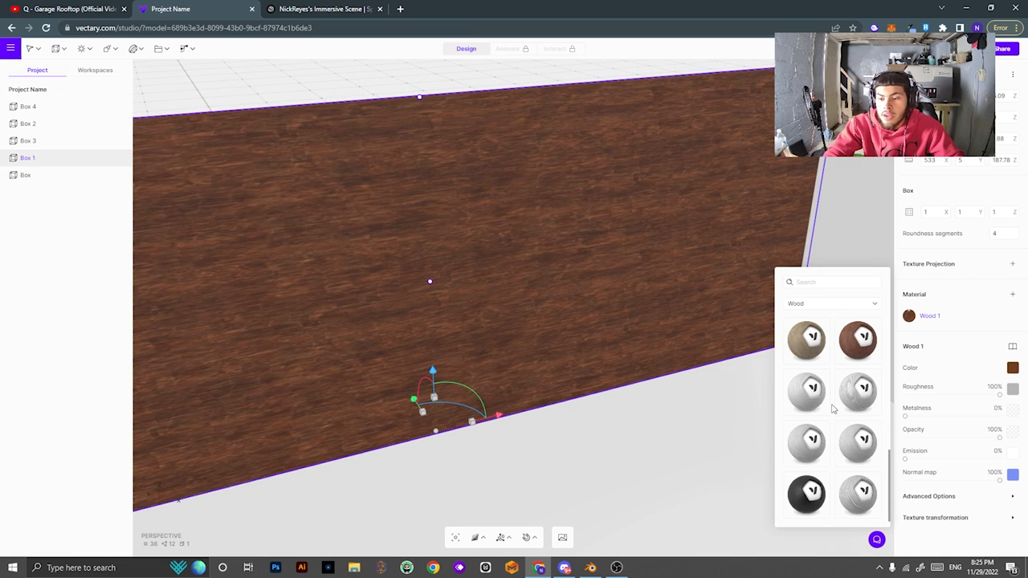
left_click(857, 390)
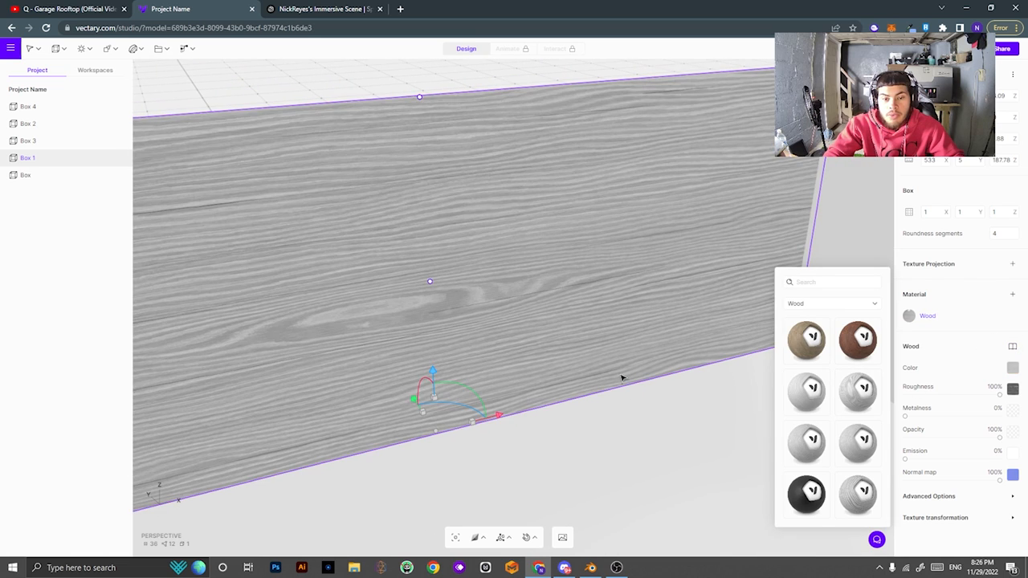
middle_click_drag(622, 378, 635, 361)
scroll(636, 364, "down", 1)
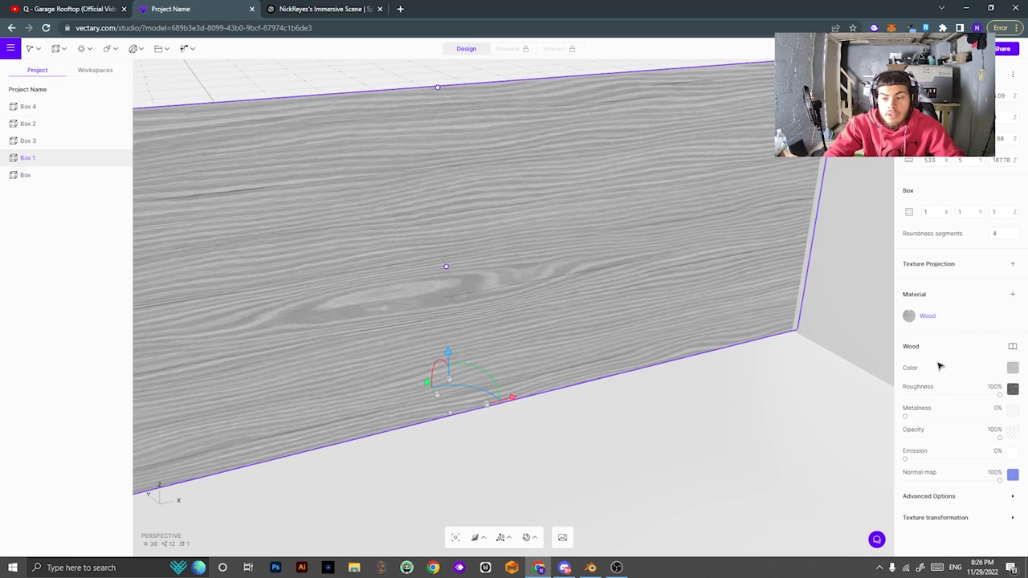
Shift the wood texture's hue and saturation, invert it and lower its contrast.
left_click(1014, 370)
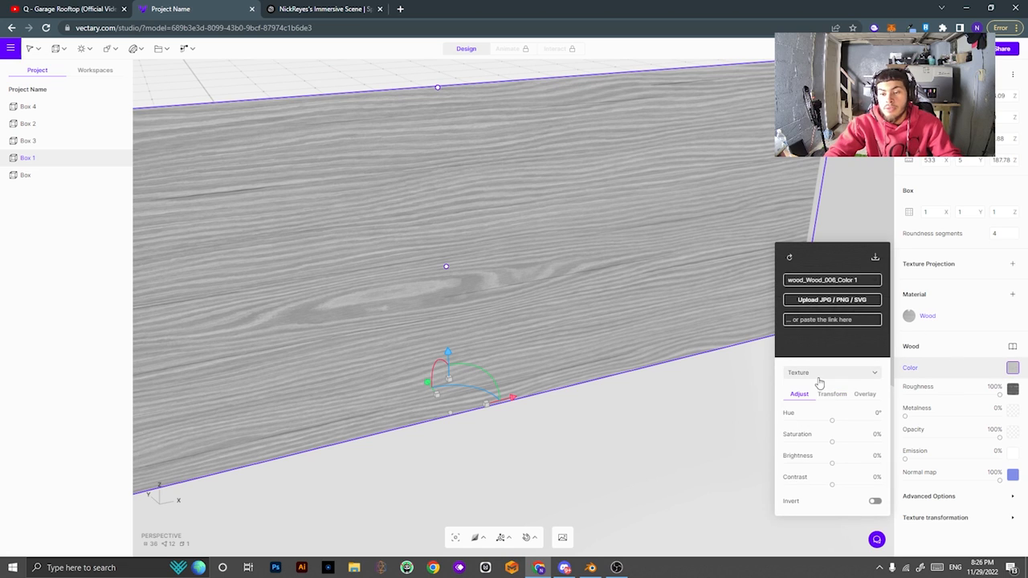
left_click_drag(831, 420, 879, 484)
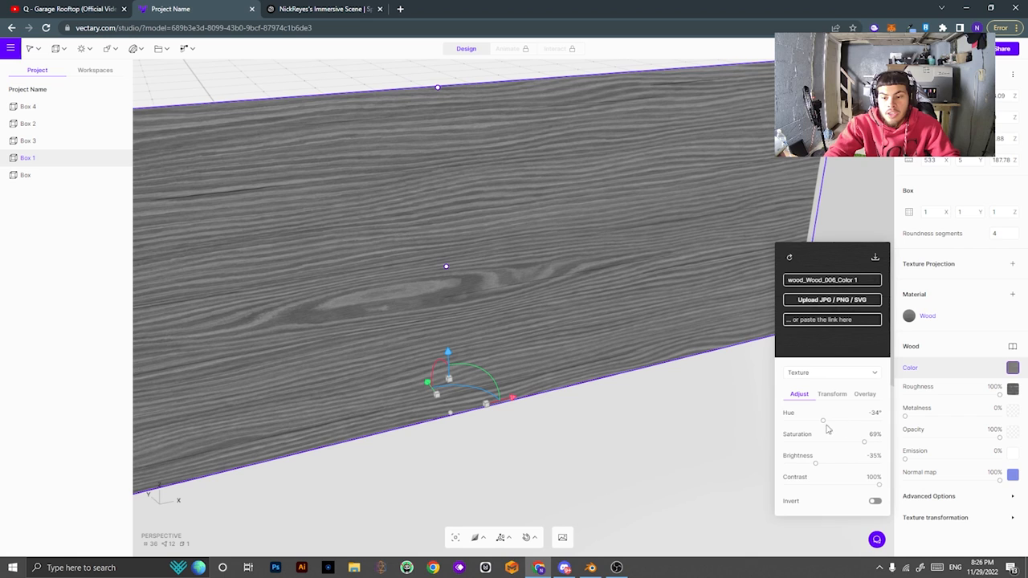
mouse_move(861, 441)
left_mouse_down()
mouse_move(815, 448)
mouse_move(864, 446)
left_mouse_up()
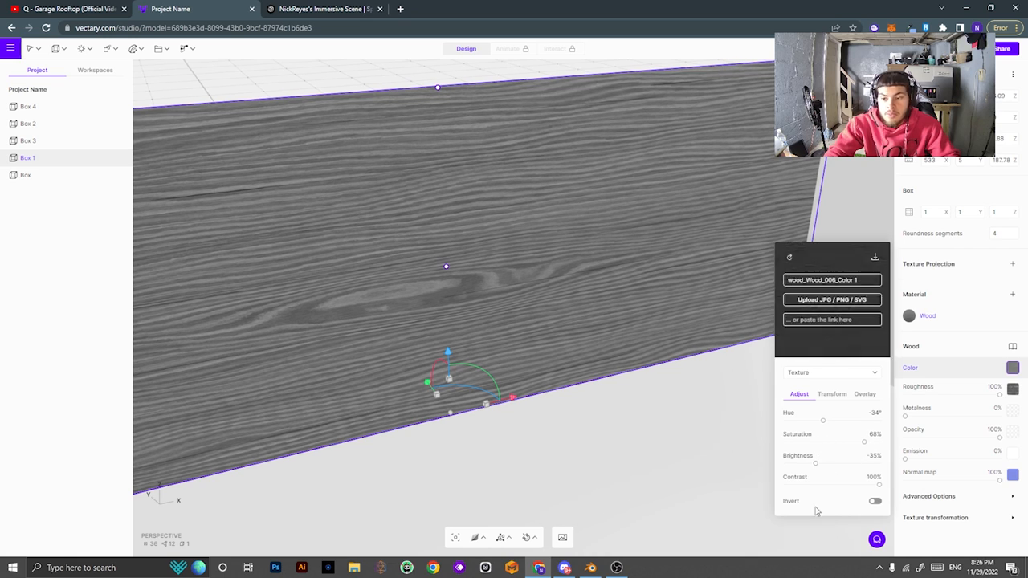
left_click(875, 501)
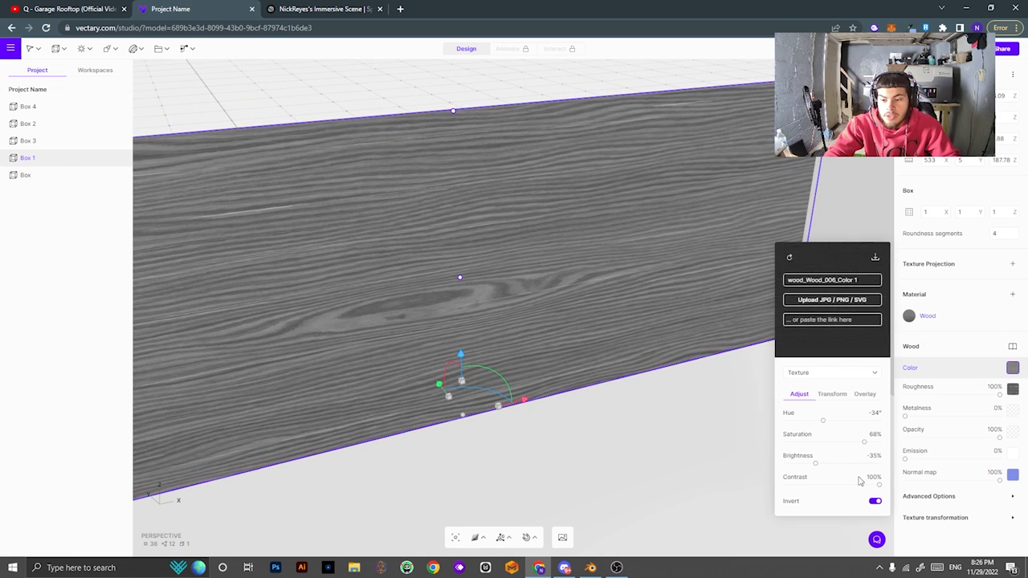
left_click_drag(878, 485, 838, 492)
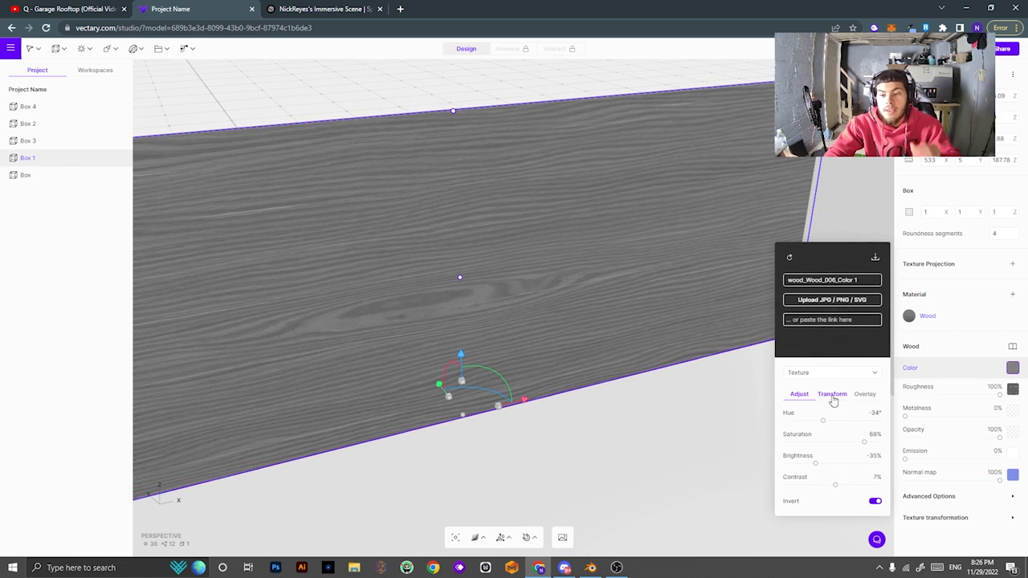
Set the texture tiling to 10 by -6 for a denser grain.
left_click(833, 397)
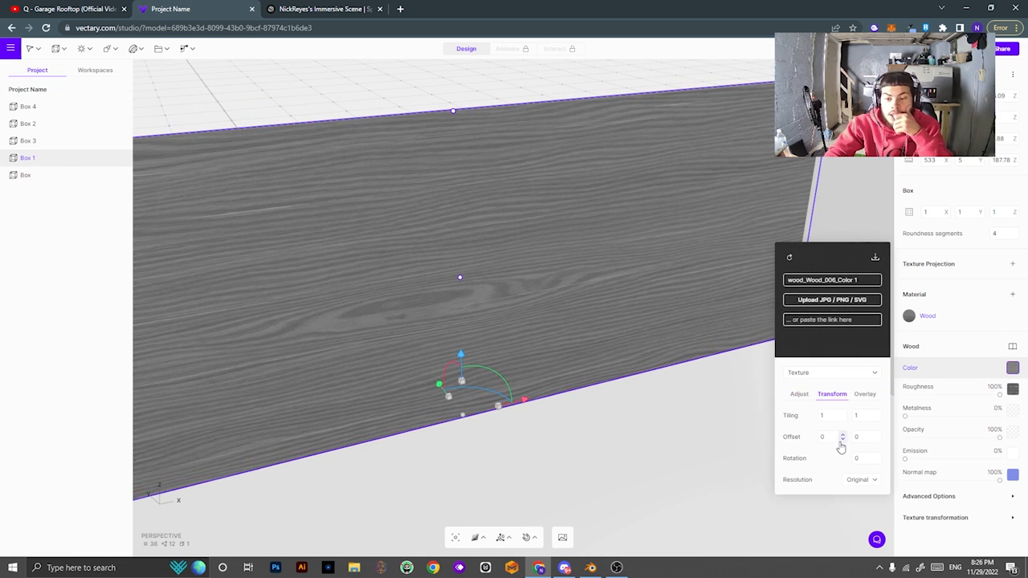
left_click_drag(843, 422, 880, 424)
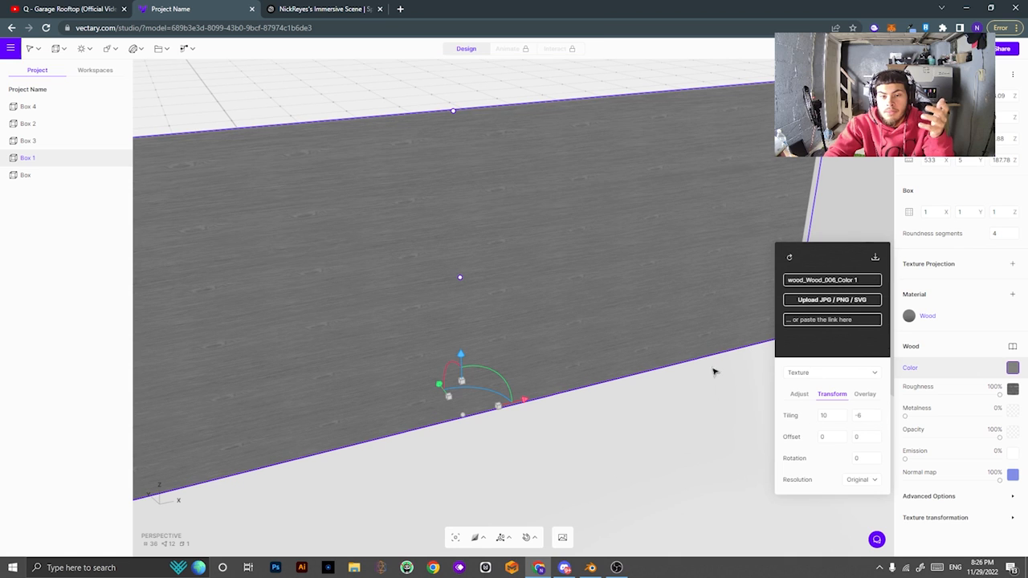
left_click(604, 319)
middle_click_drag(673, 386, 621, 408)
scroll(620, 408, "up", 3)
scroll(621, 408, "up", 2)
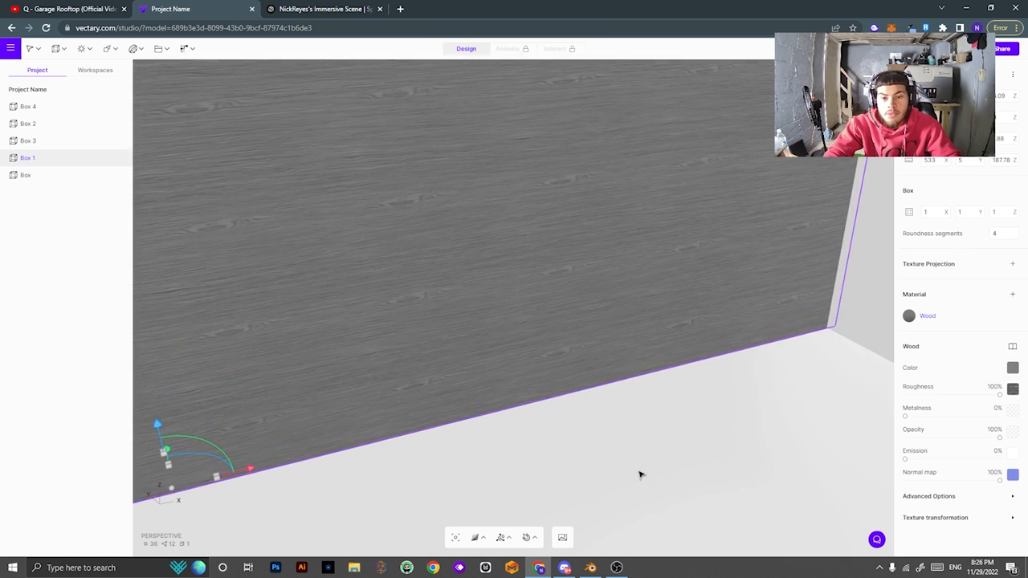
scroll(634, 339, "down", 4)
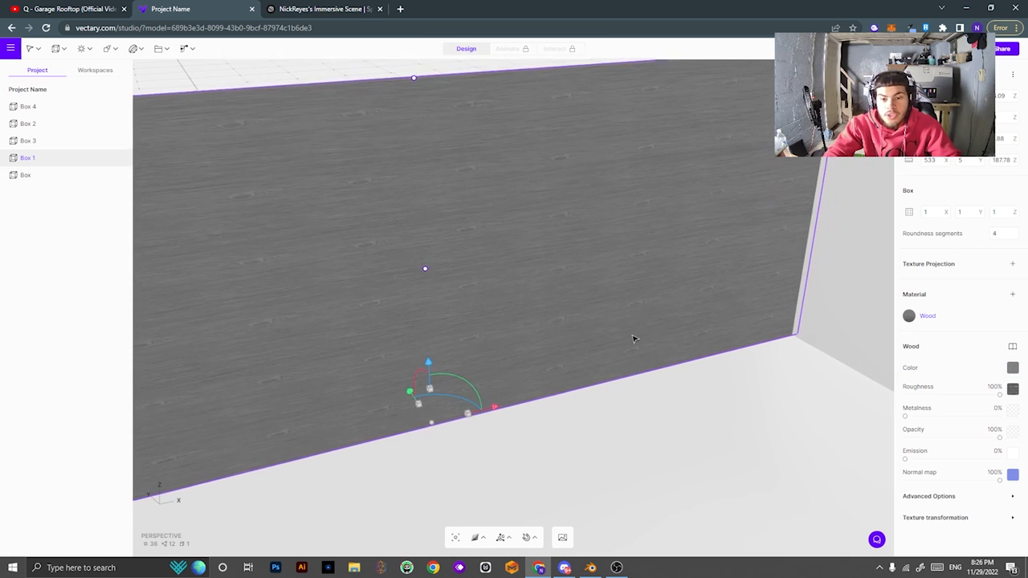
Set the texture's colour overlay hue to 30°.
left_click(1013, 370)
left_click(864, 394)
left_click_drag(845, 427, 796, 430)
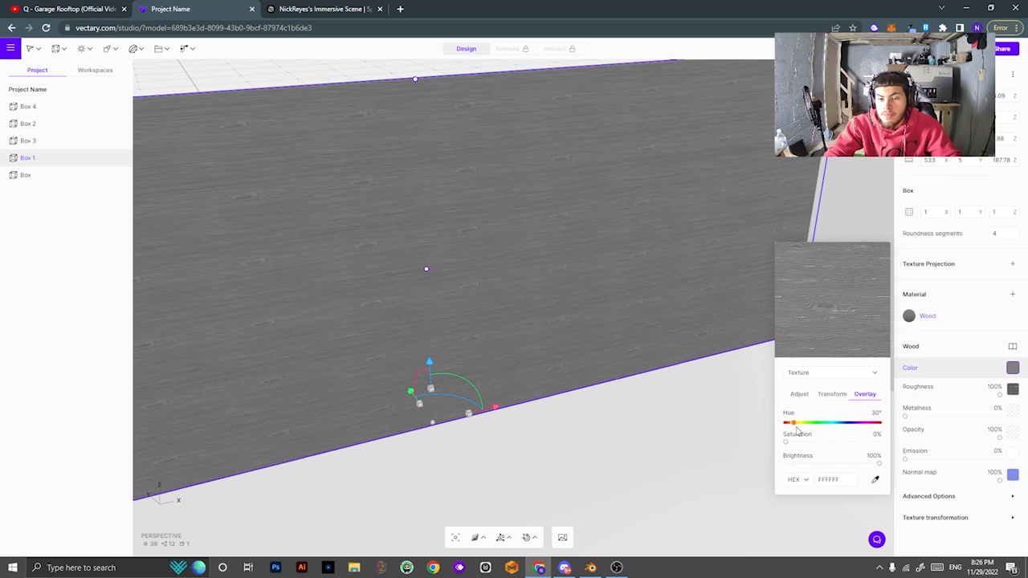
left_click(1012, 346)
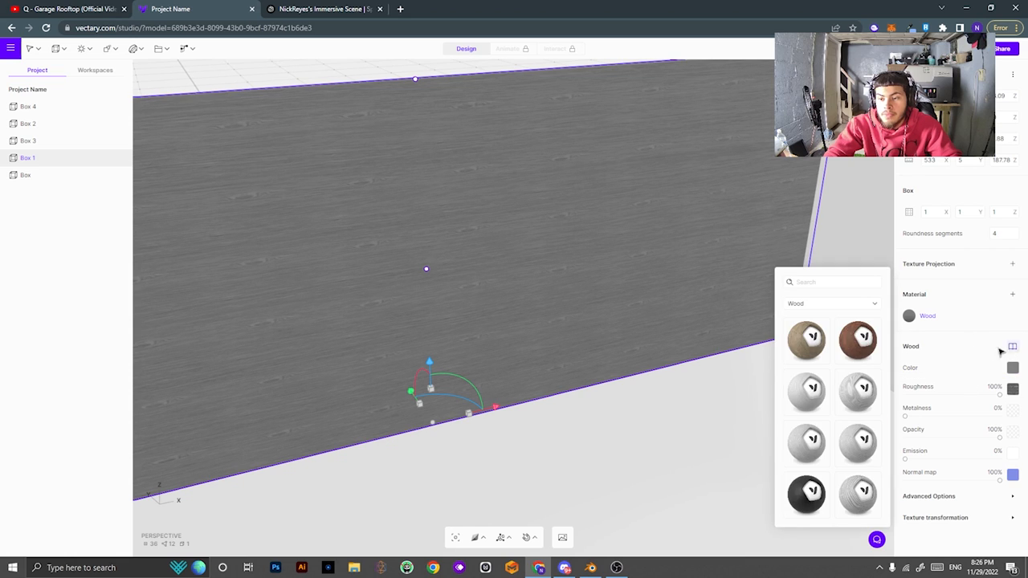
Apply the green Marble Glossy material from the Stone category to Box 1.
left_click(831, 308)
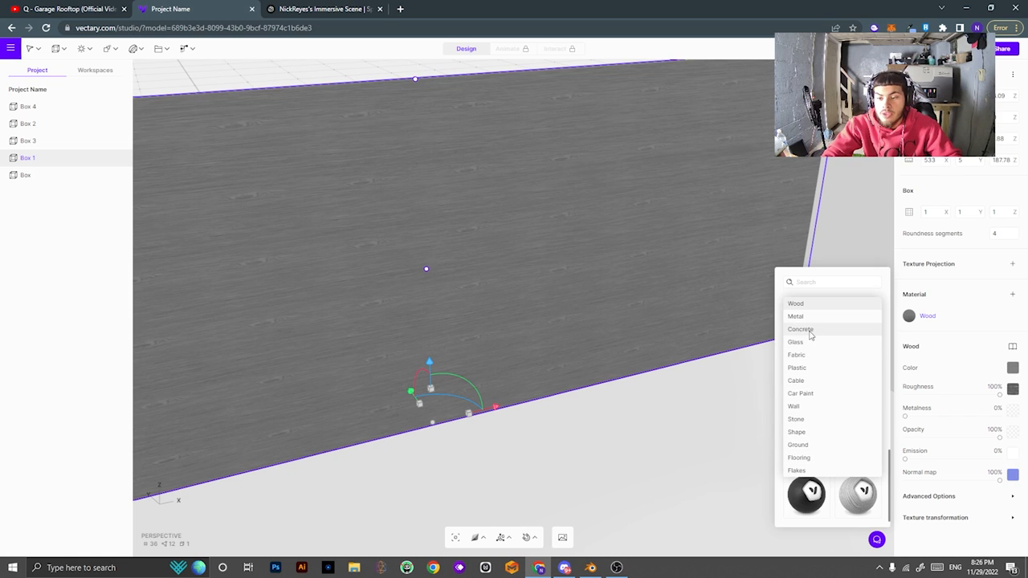
left_click(809, 421)
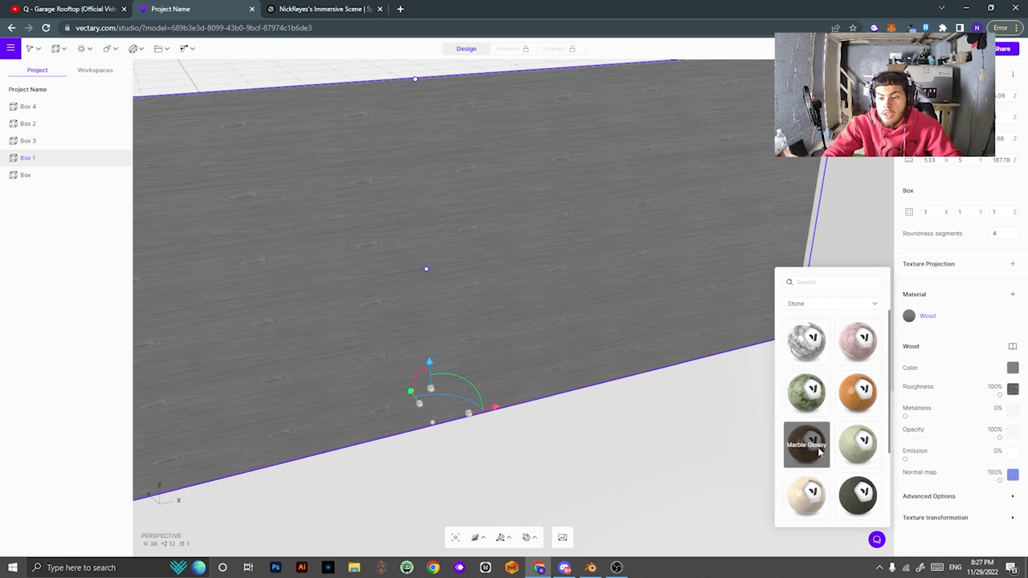
left_click(817, 394)
right_click_drag(601, 461, 664, 273)
scroll(618, 466, "up", 2)
scroll(618, 469, "down", 3)
left_click(664, 273)
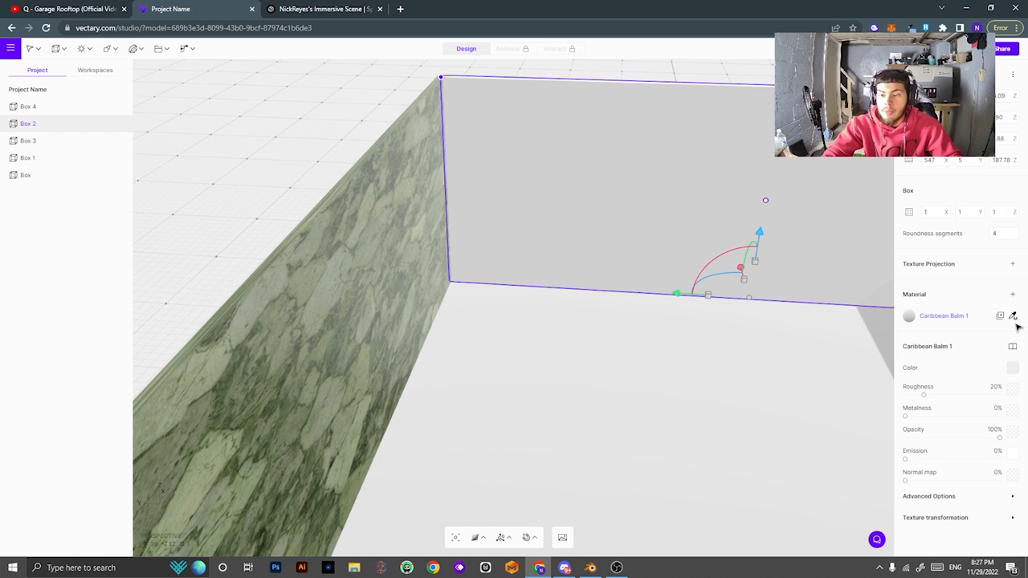
Copy the marble material onto Box 2 and Box 3 with the pick-material eyedropper.
left_click(1014, 320)
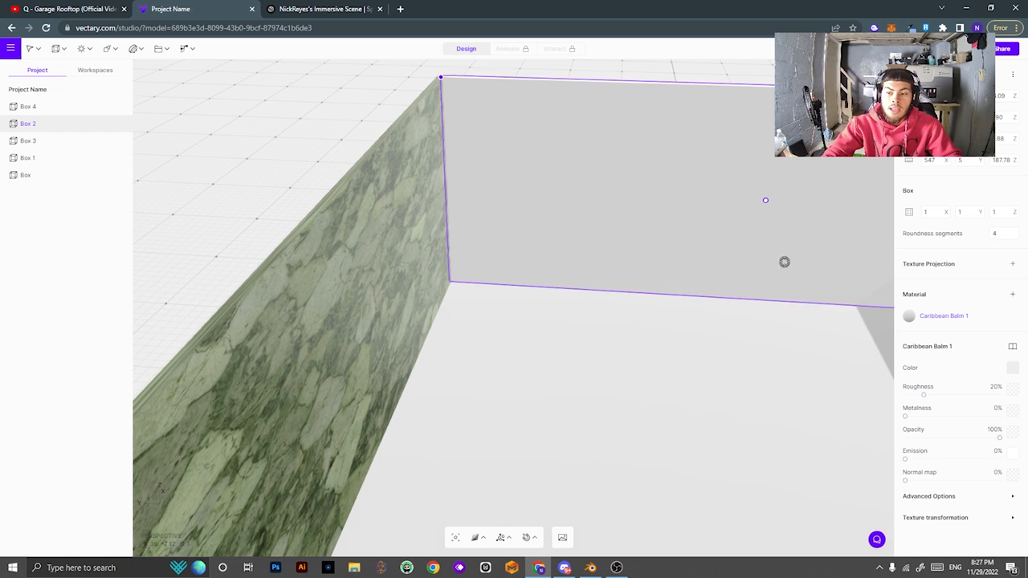
left_click(371, 284)
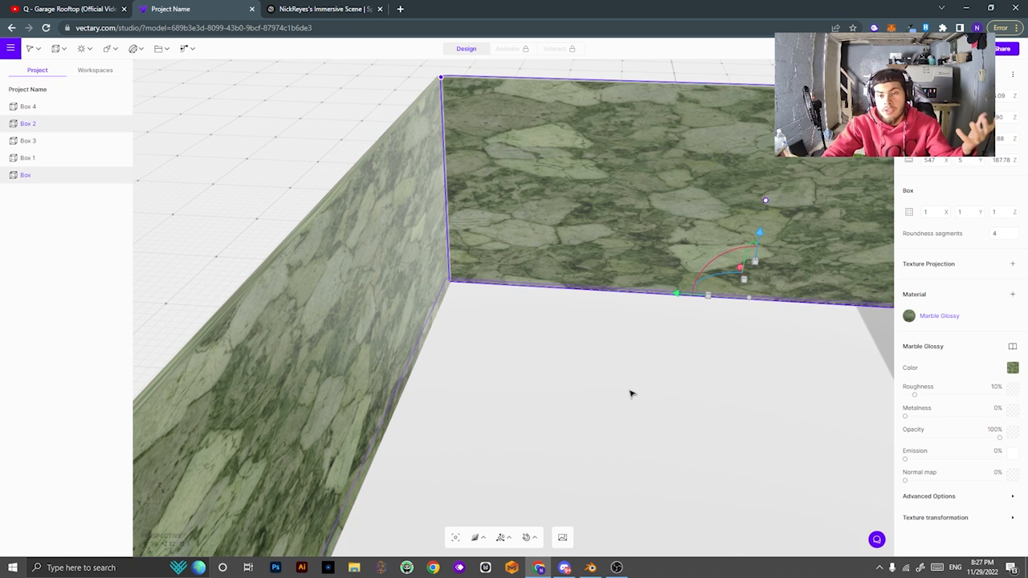
left_click_drag(631, 393, 769, 236)
left_click(769, 236)
left_click(1012, 316)
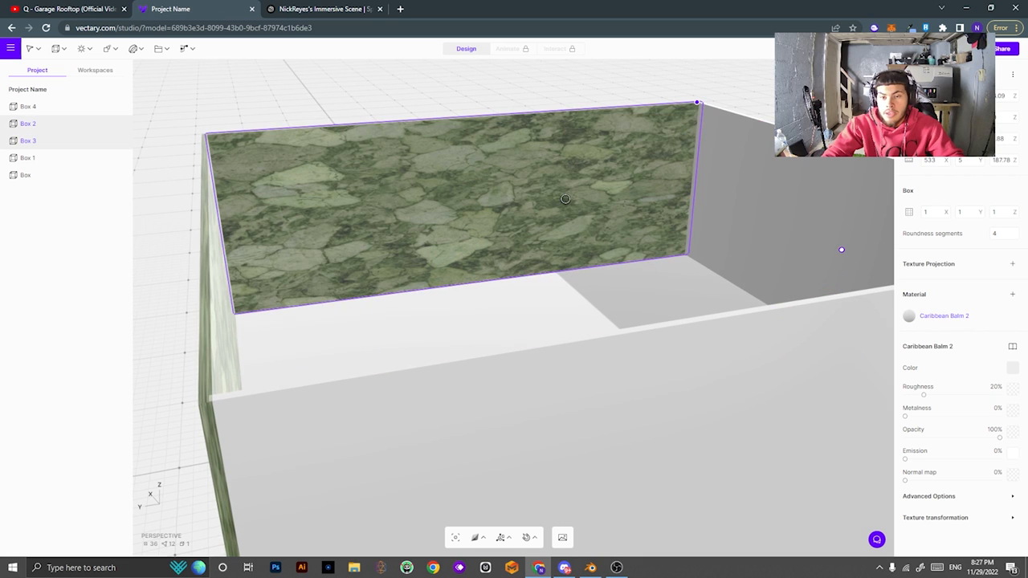
left_click(484, 264)
left_click_drag(484, 264, 773, 292)
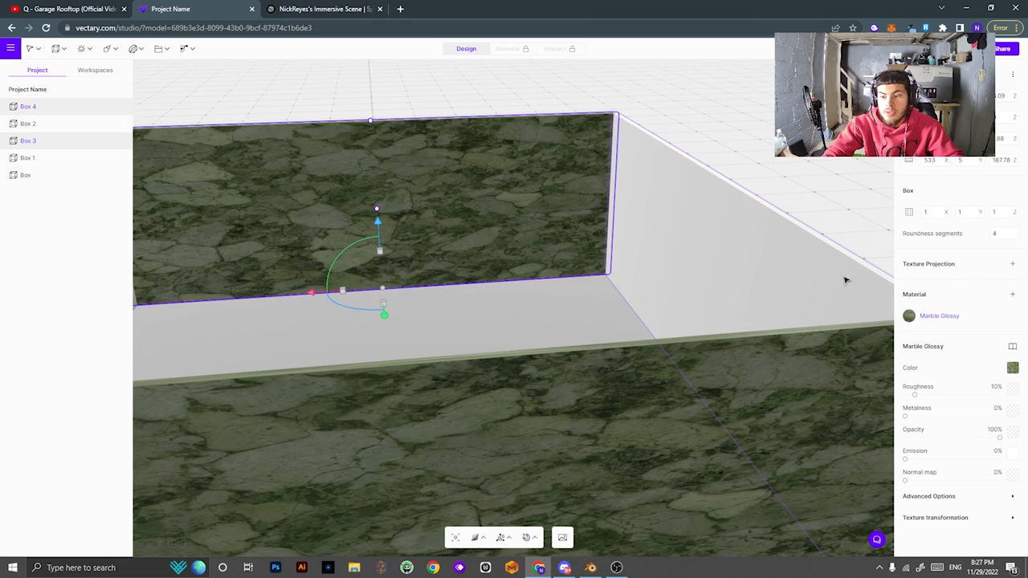
Copy the marble onto the last grey wall, Box 4, as well.
left_click(750, 265)
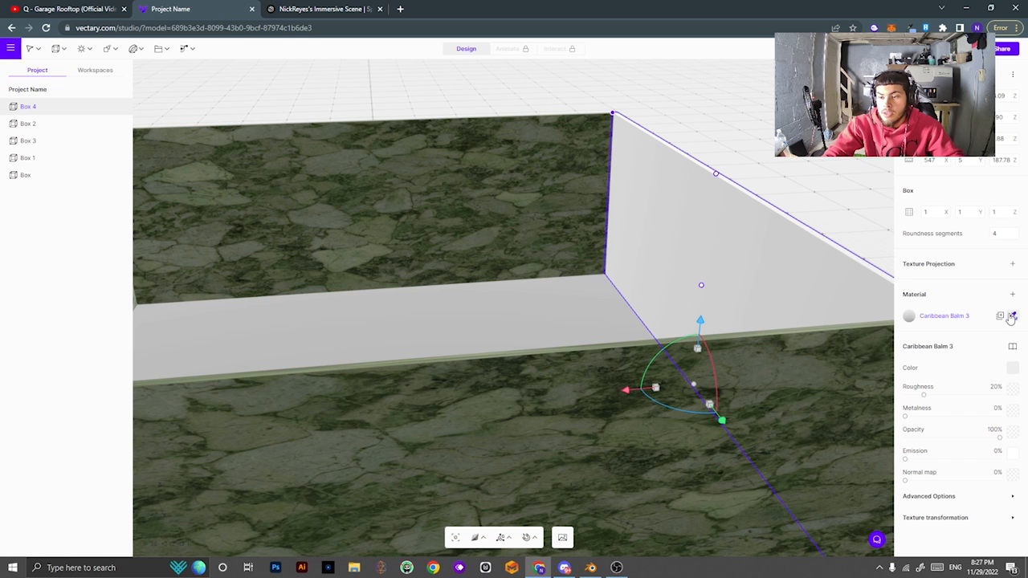
left_click(489, 230)
left_click(872, 305)
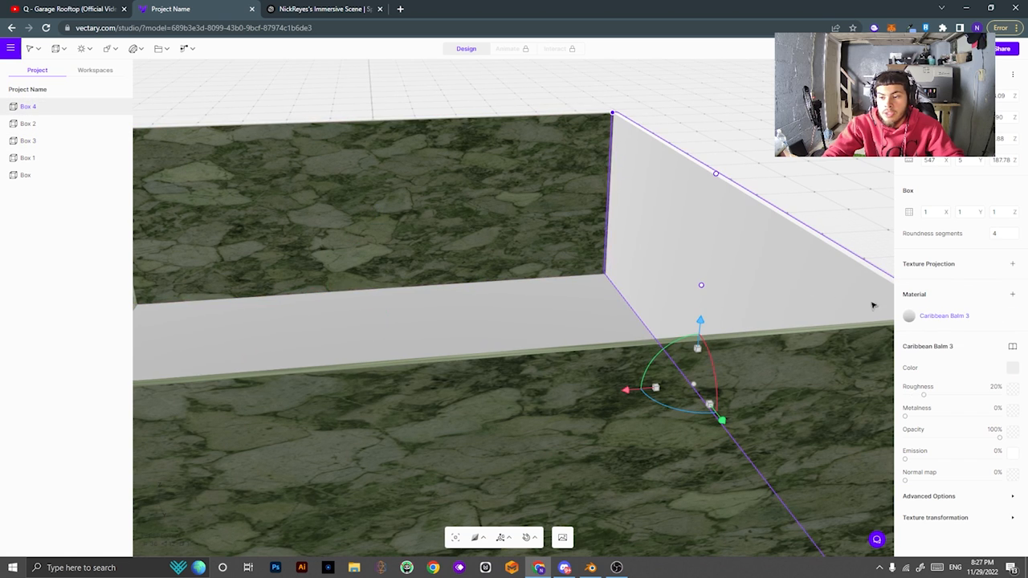
left_click(1012, 316)
left_click(502, 233)
left_click_drag(482, 261, 705, 306)
left_click_drag(678, 411, 557, 455)
scroll(560, 472, "down", 4)
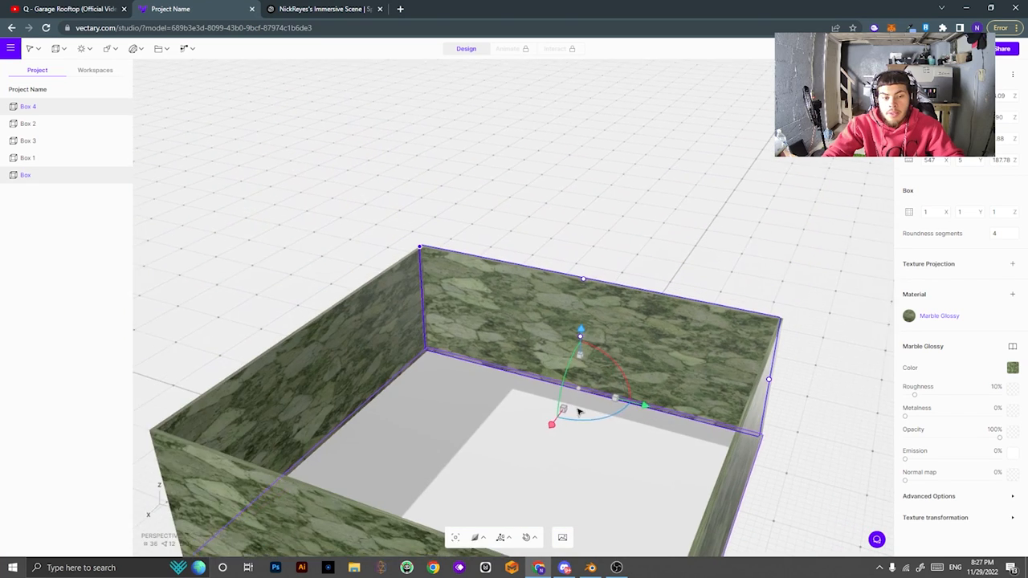
scroll(574, 442, "up", 3)
left_click(571, 475)
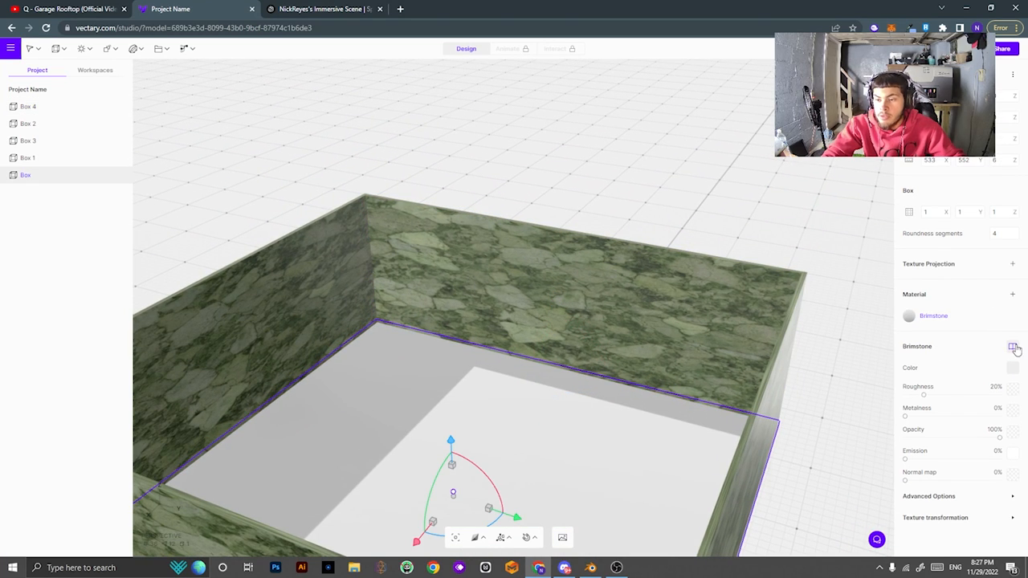
Apply the Stone Cliff material to the floor box.
left_click(1013, 347)
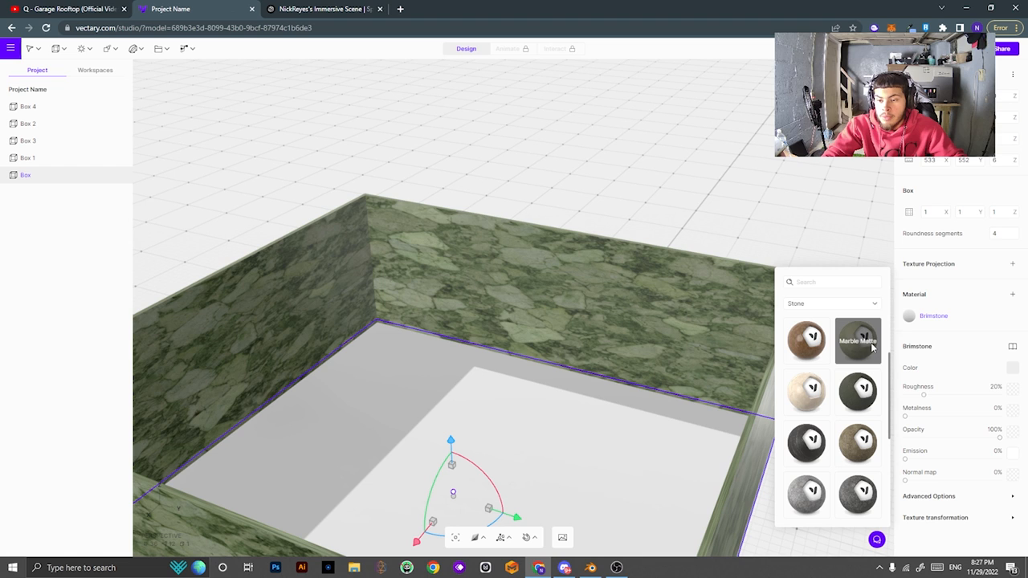
scroll(811, 442, "down", 3)
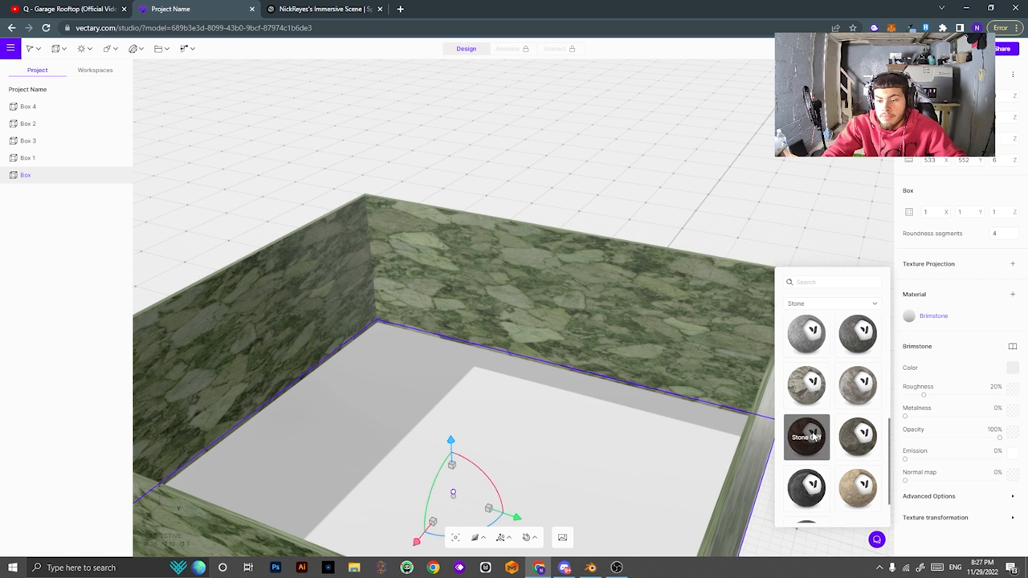
left_click(807, 436)
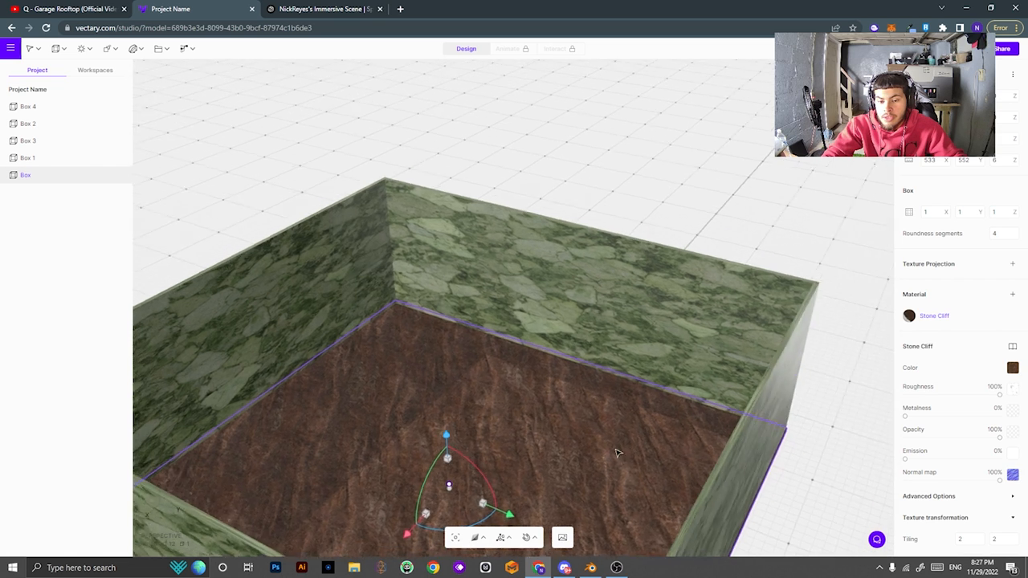
right_click_drag(617, 452, 552, 460)
Switch the floor to the tan Rocks stone material and review the room.
left_click(1012, 347)
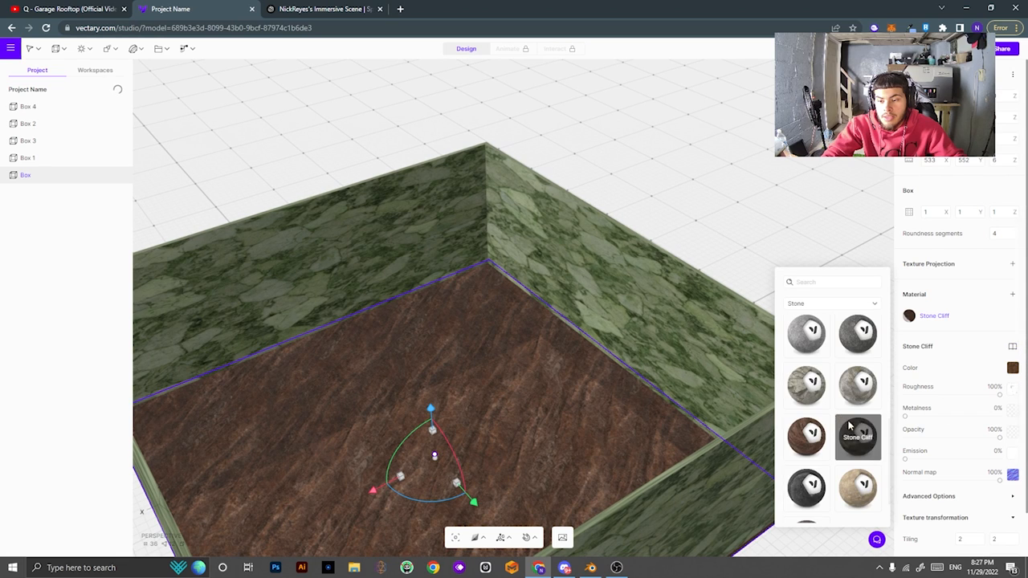
scroll(849, 434, "down", 1)
left_click(856, 443)
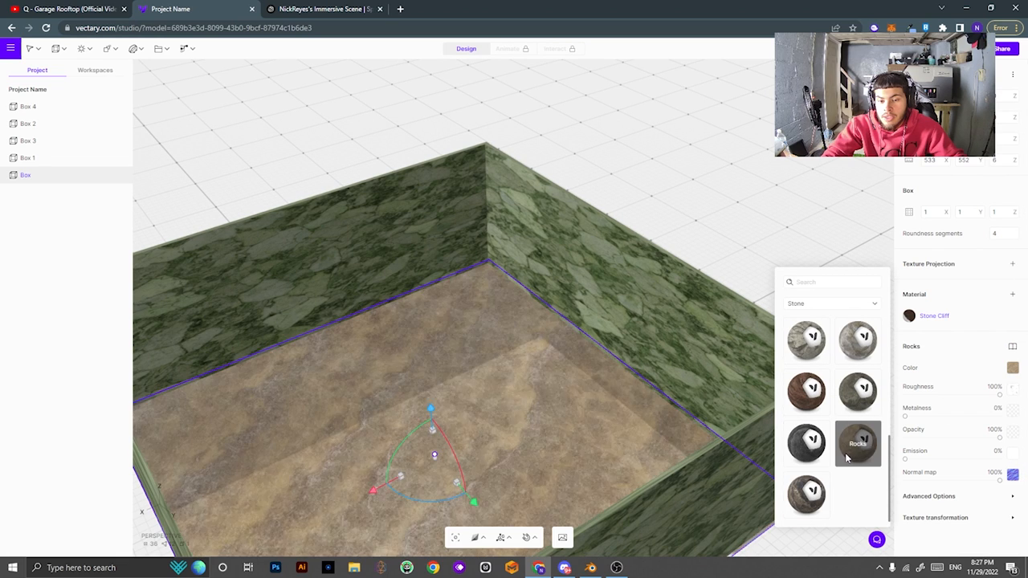
right_click_drag(546, 426, 659, 371)
left_click(945, 495)
scroll(945, 493, "down", 3)
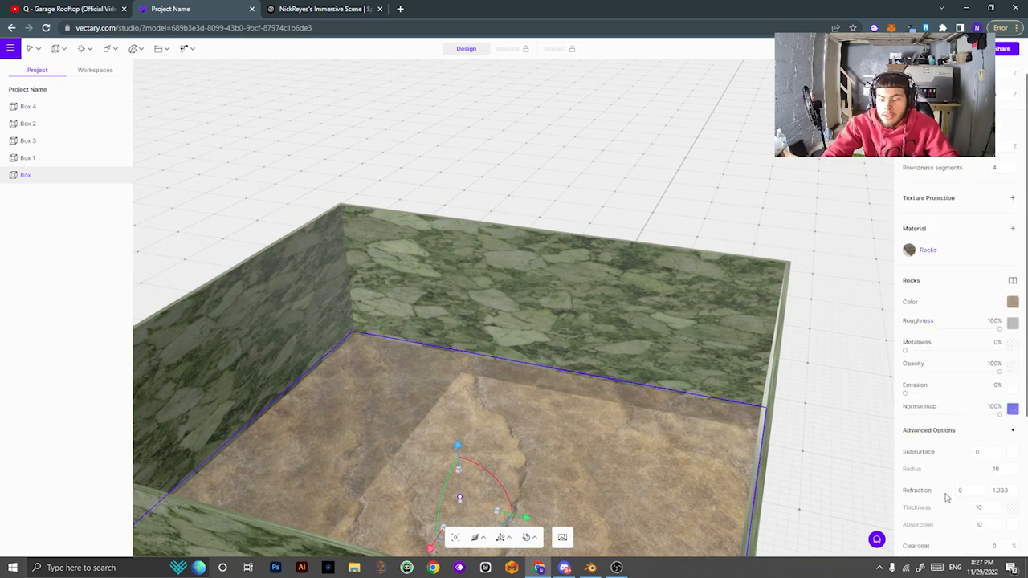
left_click(935, 283)
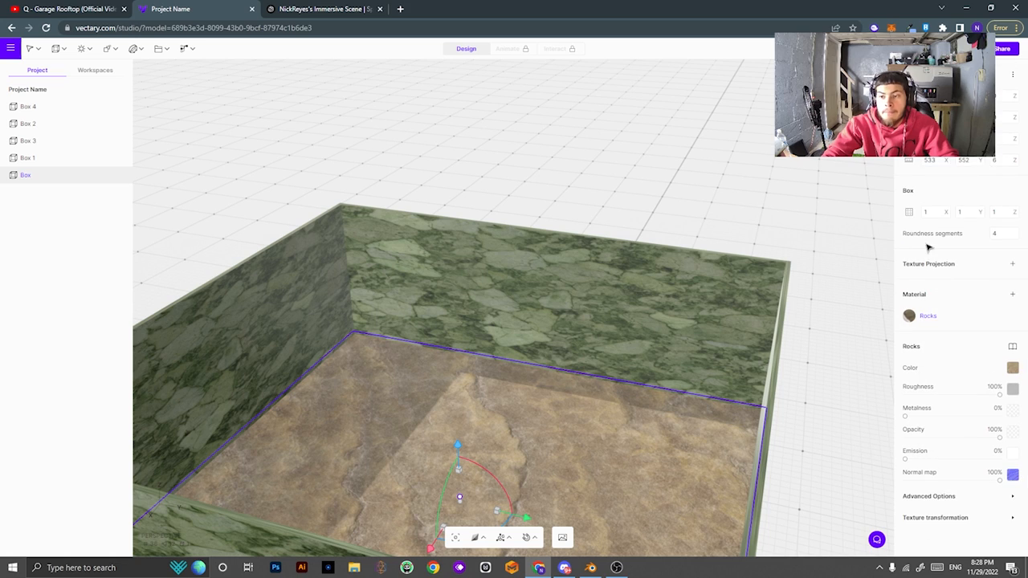
right_click_drag(697, 240, 676, 297)
middle_click_drag(676, 298, 746, 252)
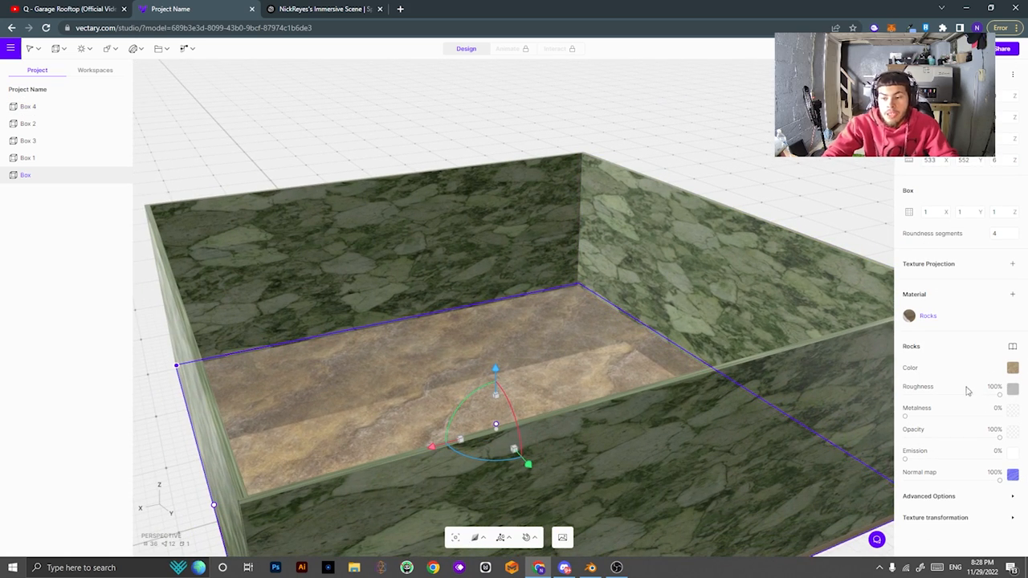
Lower the Rocks floor roughness to 41% and raise its metalness to 35%.
left_click_drag(998, 395, 924, 396)
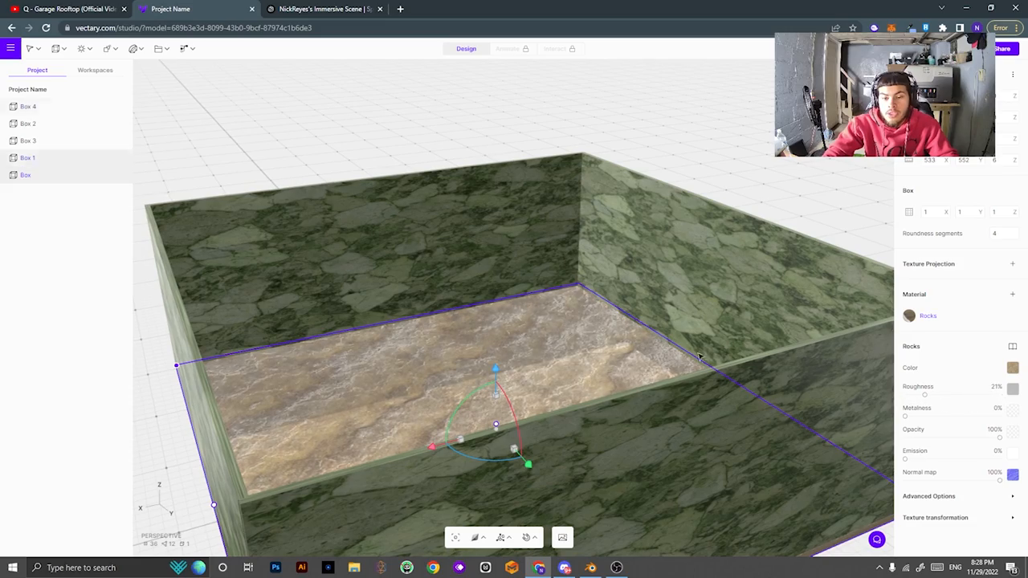
right_click_drag(660, 344, 597, 370)
scroll(596, 353, "down", 5)
scroll(584, 335, "up", 10)
right_click_drag(592, 489, 651, 380)
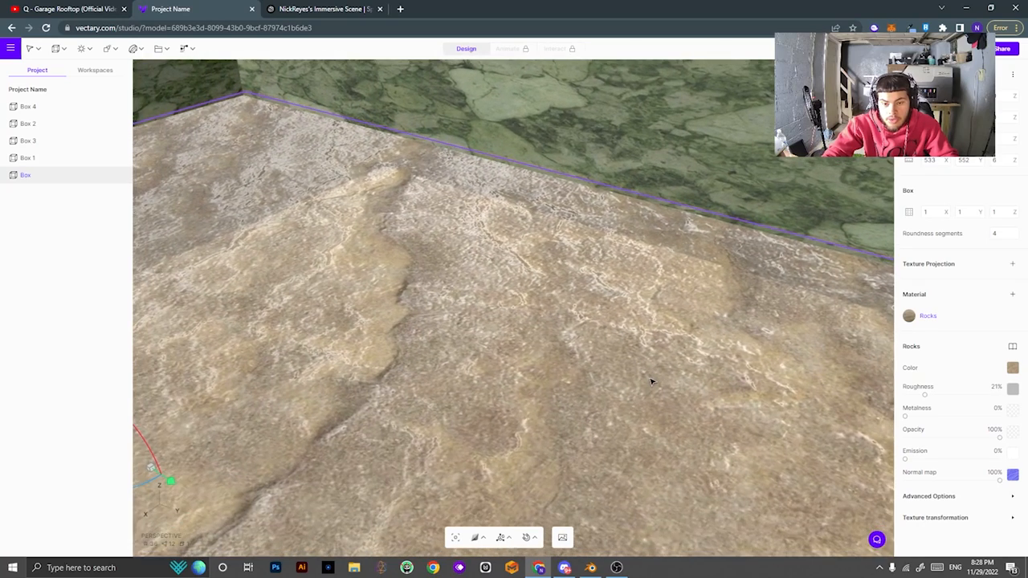
left_click_drag(929, 423, 1026, 407)
key("ctrl+z")
key("ctrl+z")
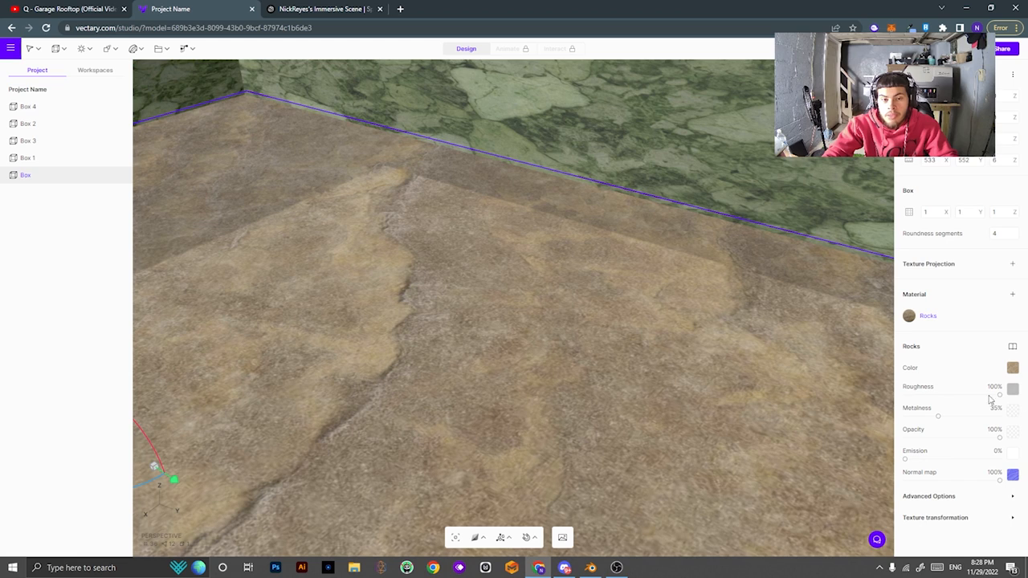
scroll(585, 253, "down", 3)
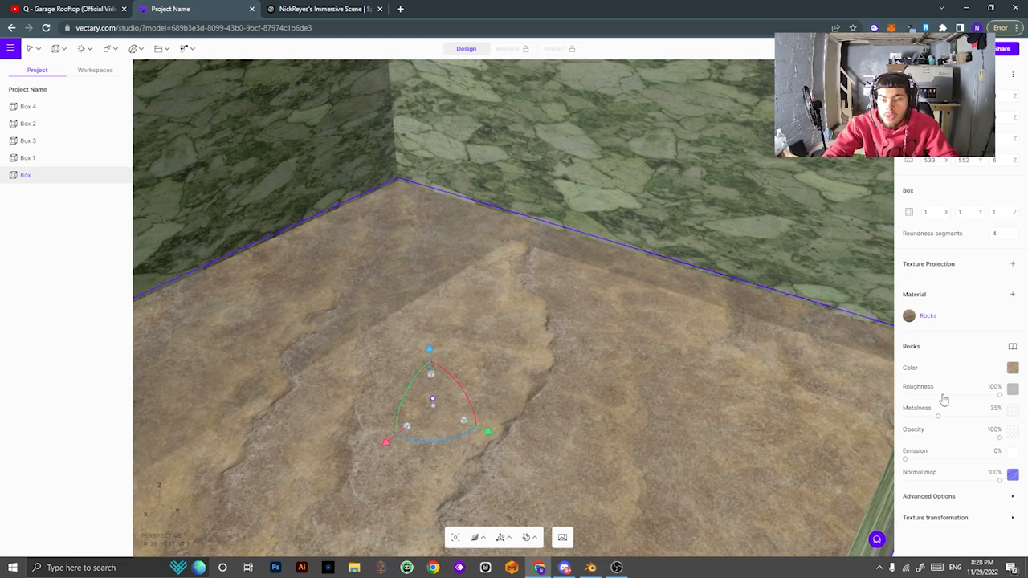
left_click(944, 399)
left_click_drag(794, 406, 567, 427)
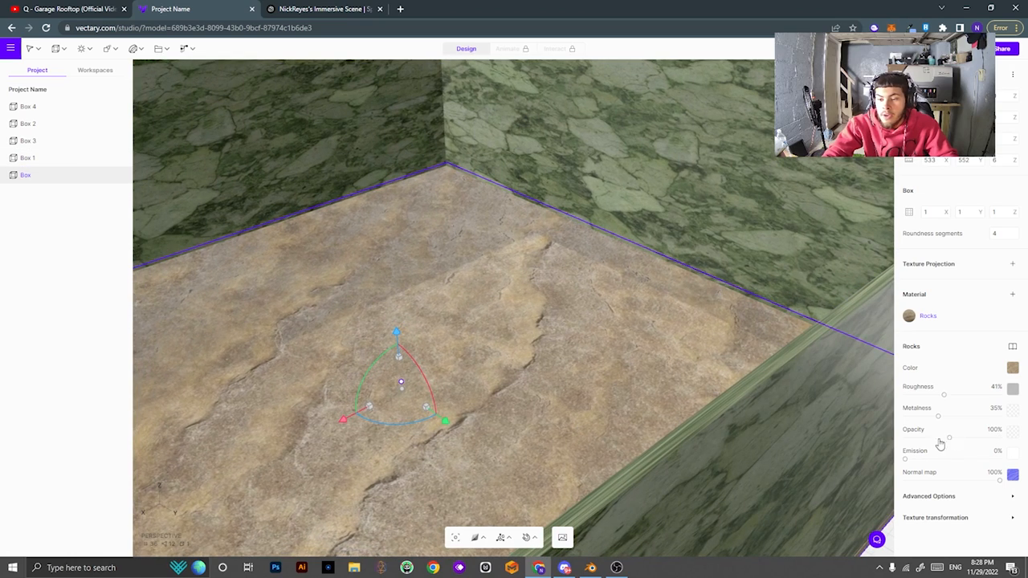
Try partial opacity and slight emission on the floor, undoing both changes.
left_click_drag(940, 440, 982, 444)
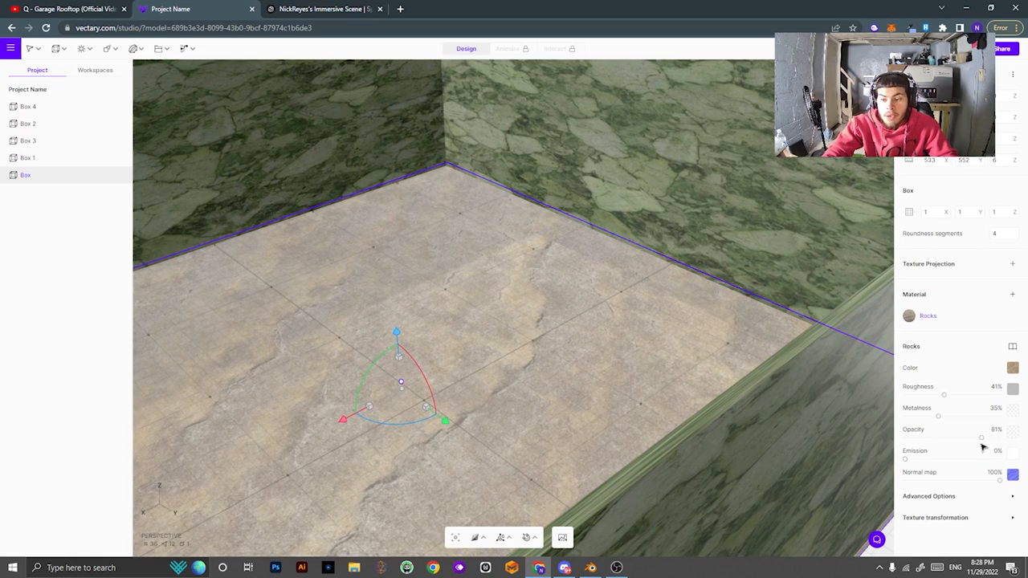
left_click_drag(611, 375, 656, 387)
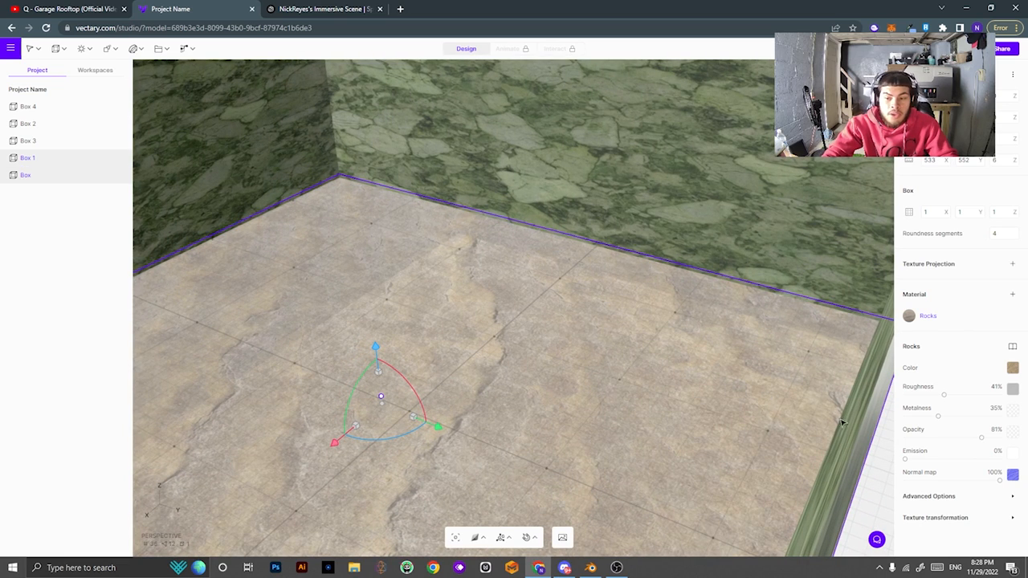
key("ctrl+z")
left_click_drag(908, 460, 1025, 495)
key("ctrl+z")
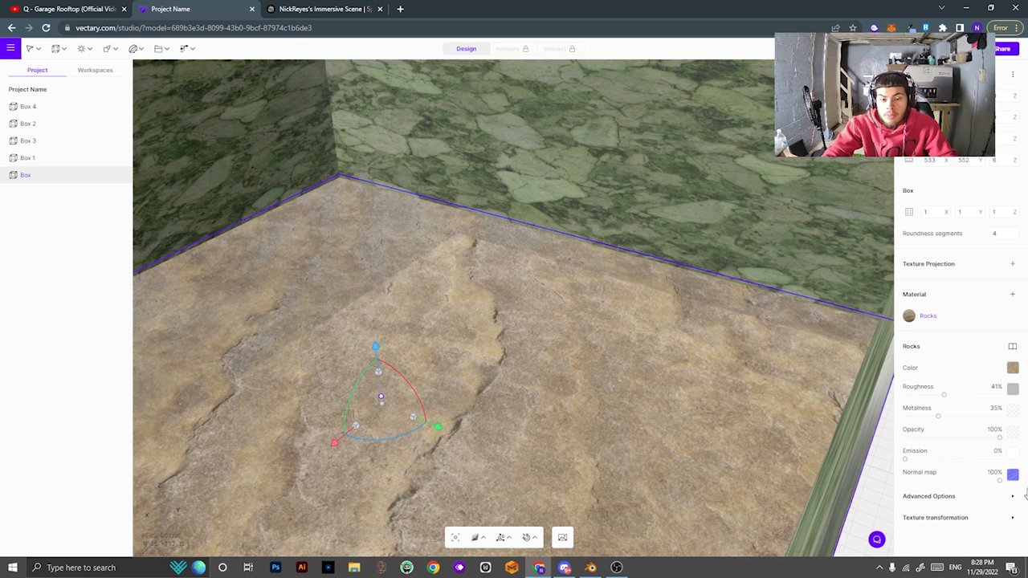
Expand and collapse the Advanced Options and Texture transformation sections of the material.
left_click(968, 501)
scroll(959, 491, "down", 3)
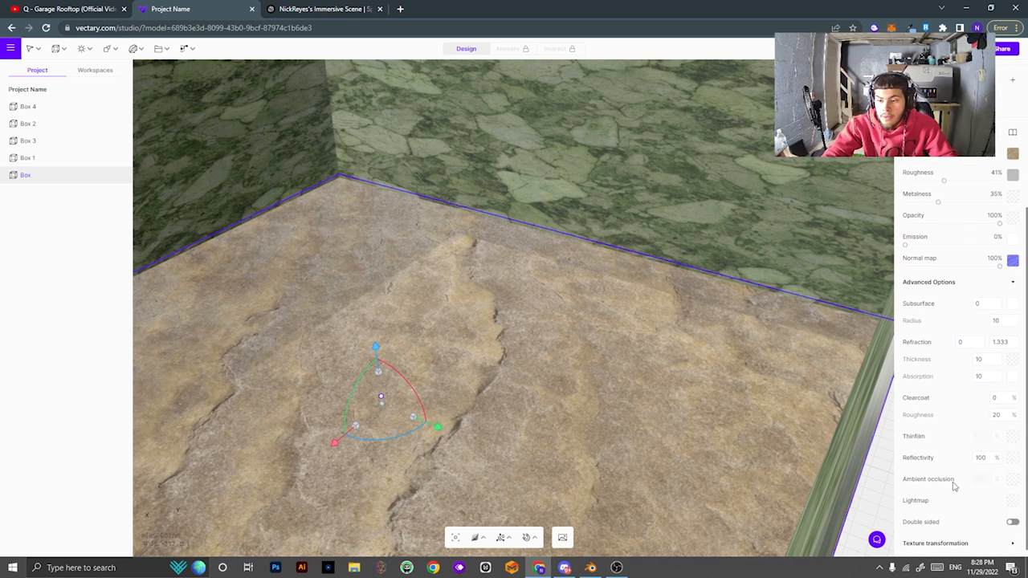
scroll(939, 310, "down", 1)
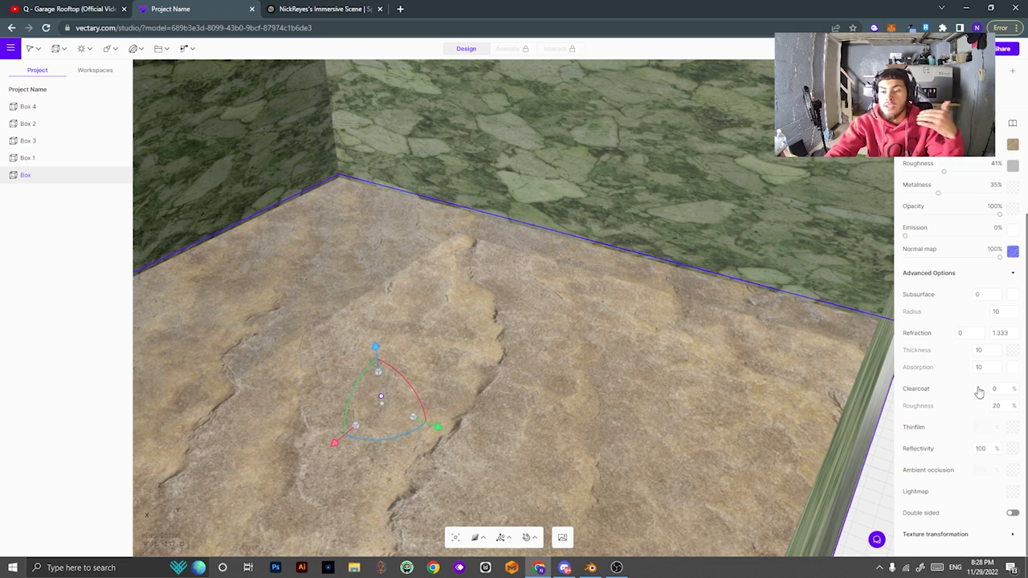
left_click(1011, 274)
left_click(944, 518)
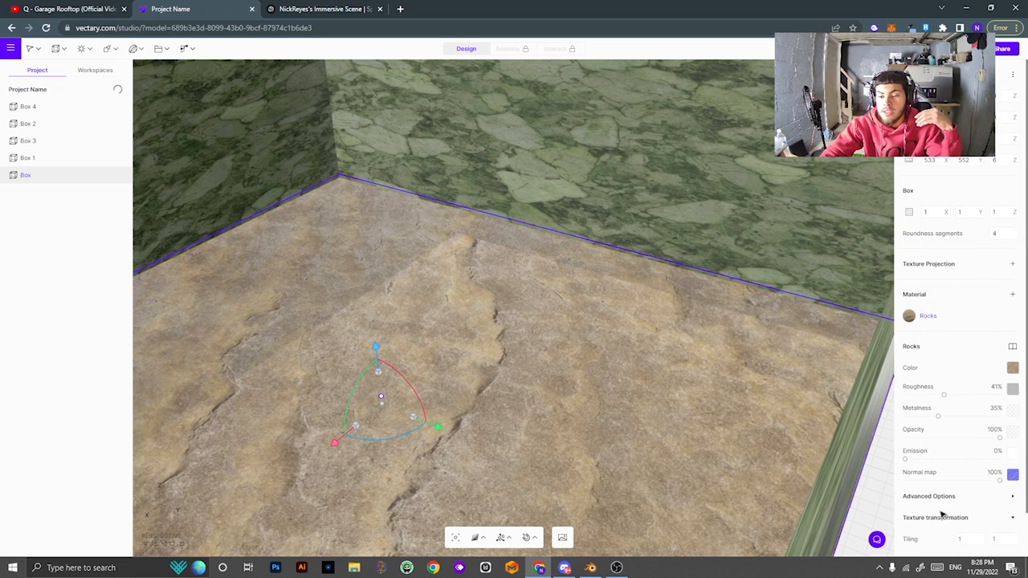
left_click(943, 472)
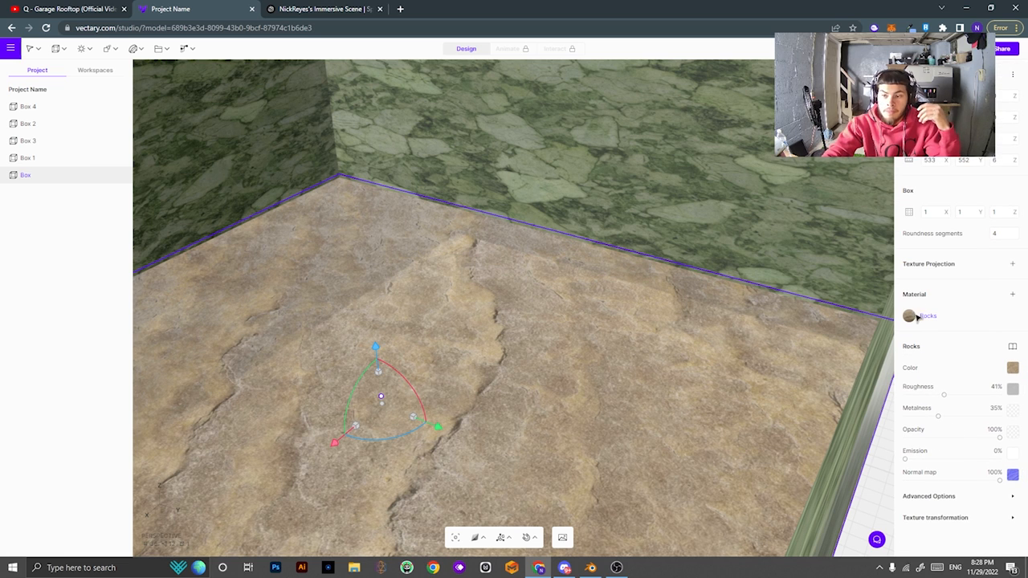
scroll(640, 390, "down", 10)
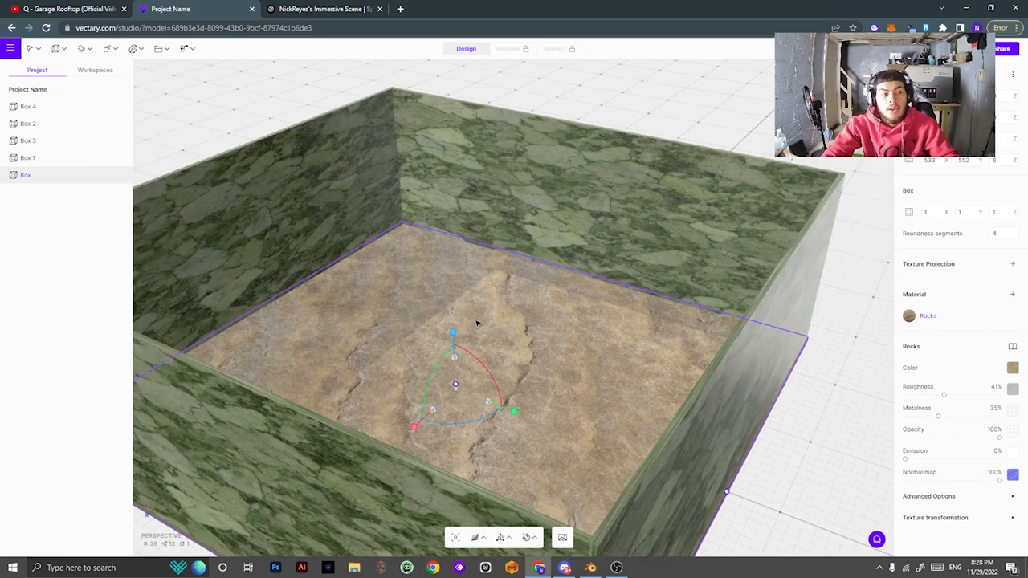
scroll(477, 323, "down", 5)
left_click(136, 50)
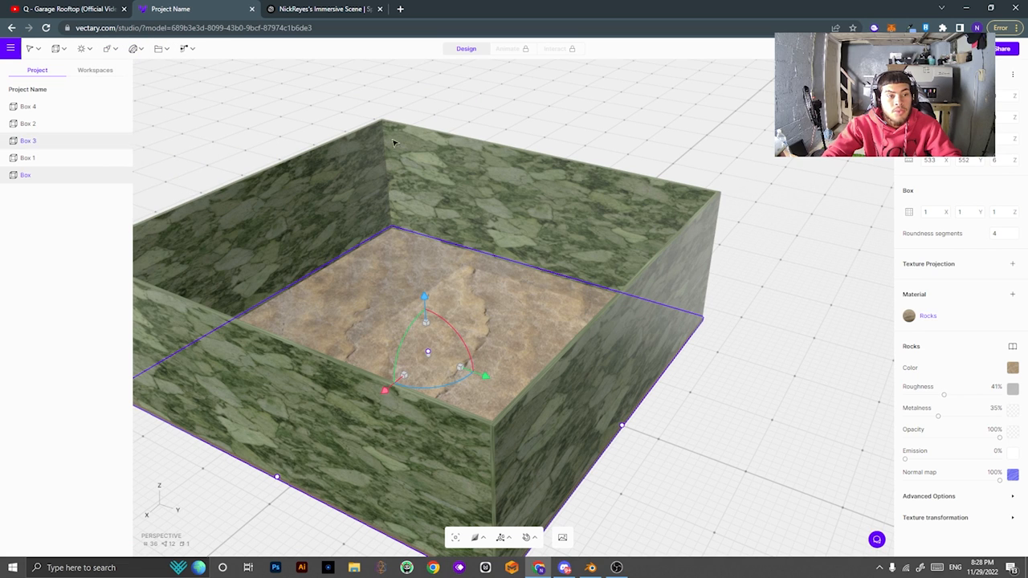
Convert the front wall Box 1 into editable geometry and enter mesh editing.
left_click_drag(746, 380, 635, 341)
left_click(582, 326)
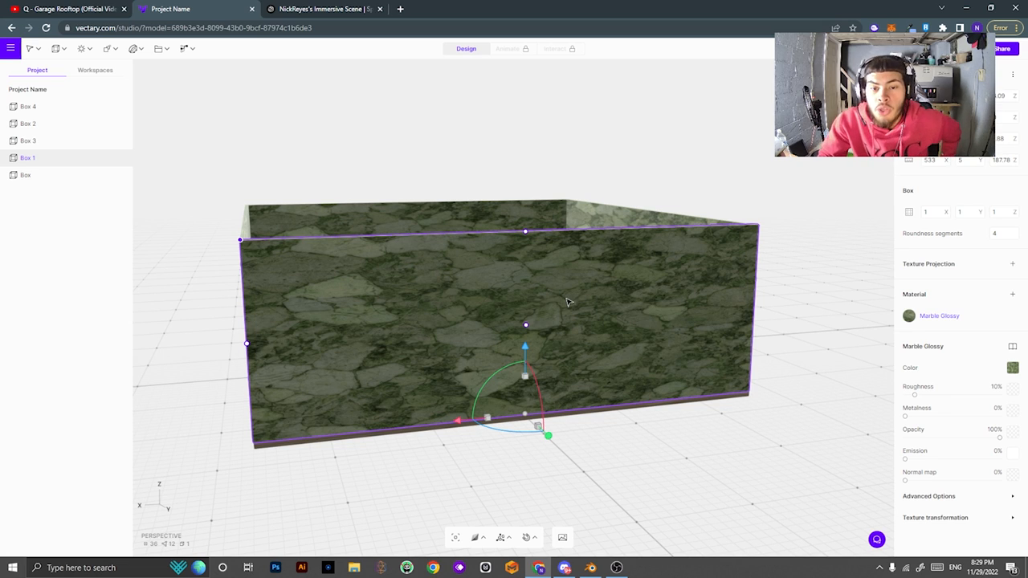
right_click(566, 304)
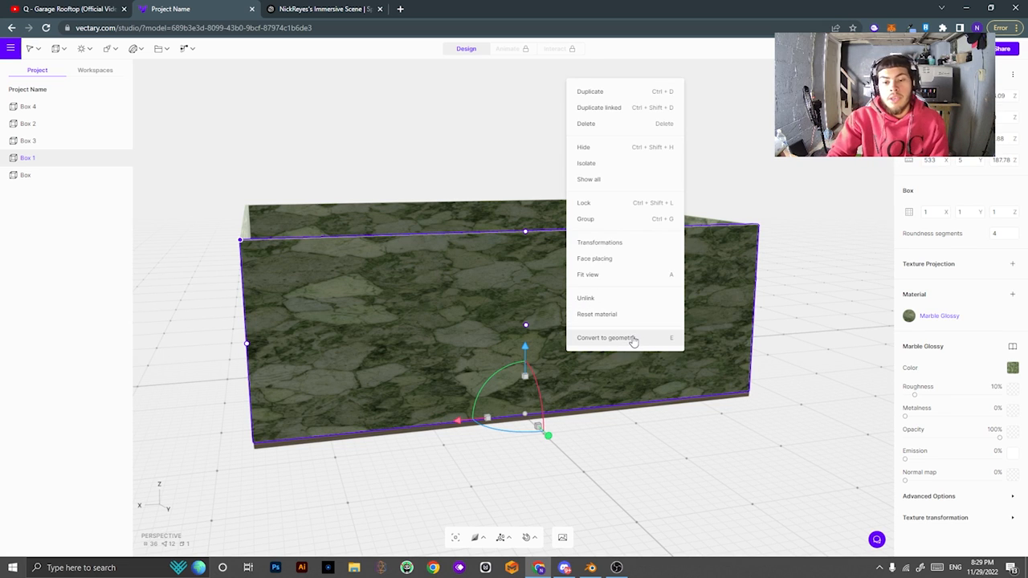
left_click(664, 338)
right_click(569, 303)
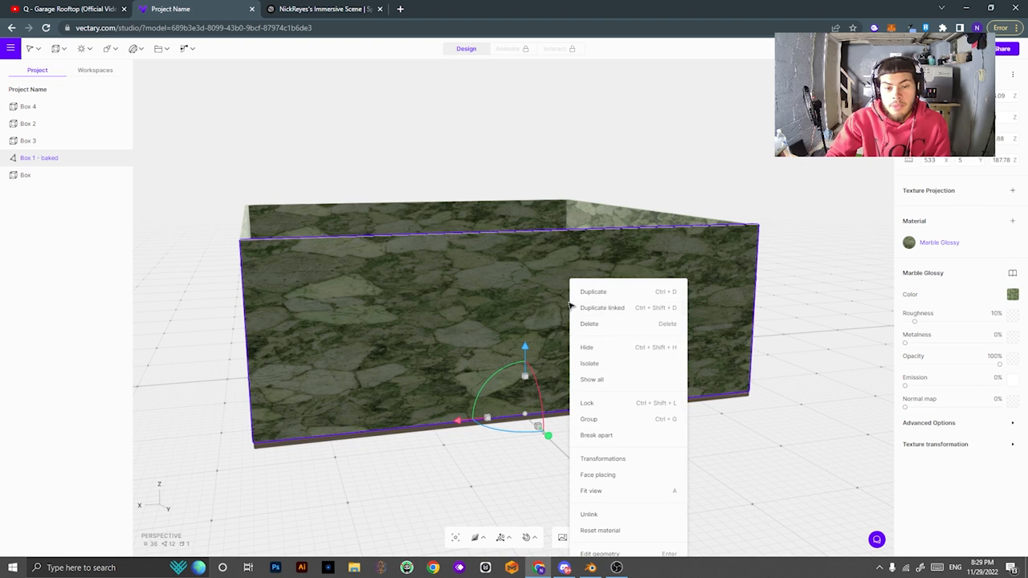
left_click(614, 552)
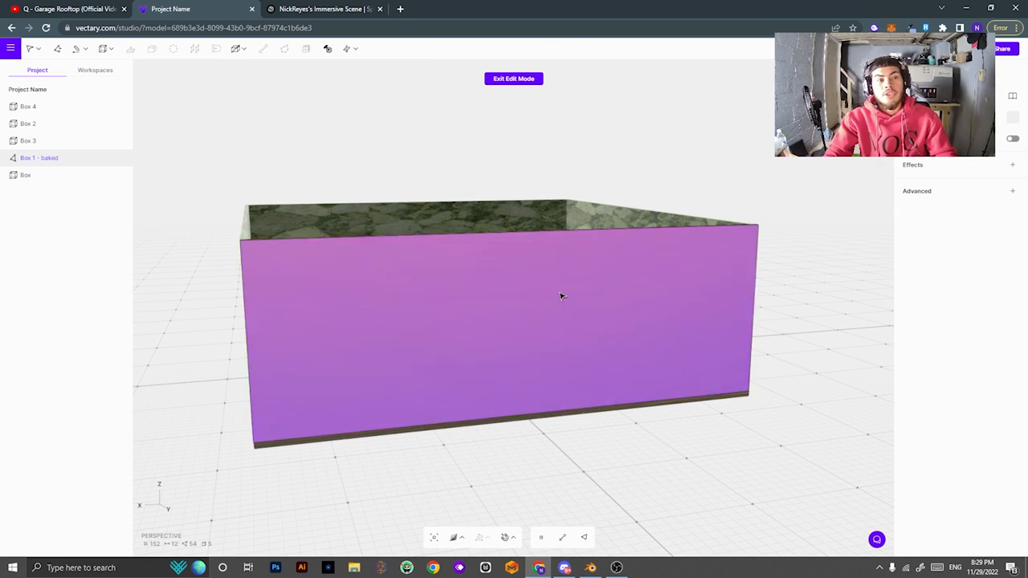
Select the wall's outer face and extrude it outward into a thicker block.
left_click(562, 297)
mouse_move(104, 52)
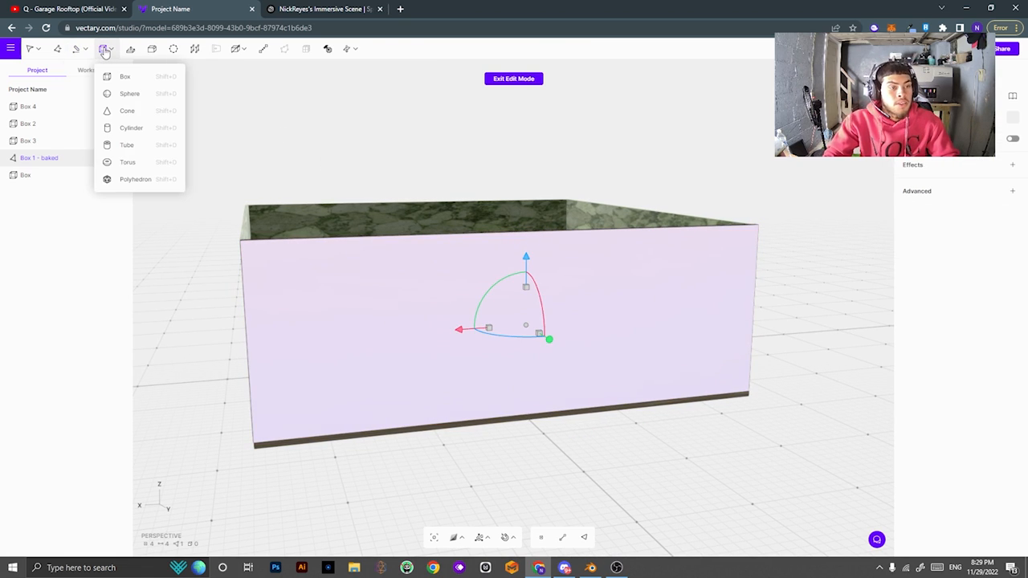
left_click_drag(394, 427, 695, 406)
left_click_drag(715, 351, 863, 381)
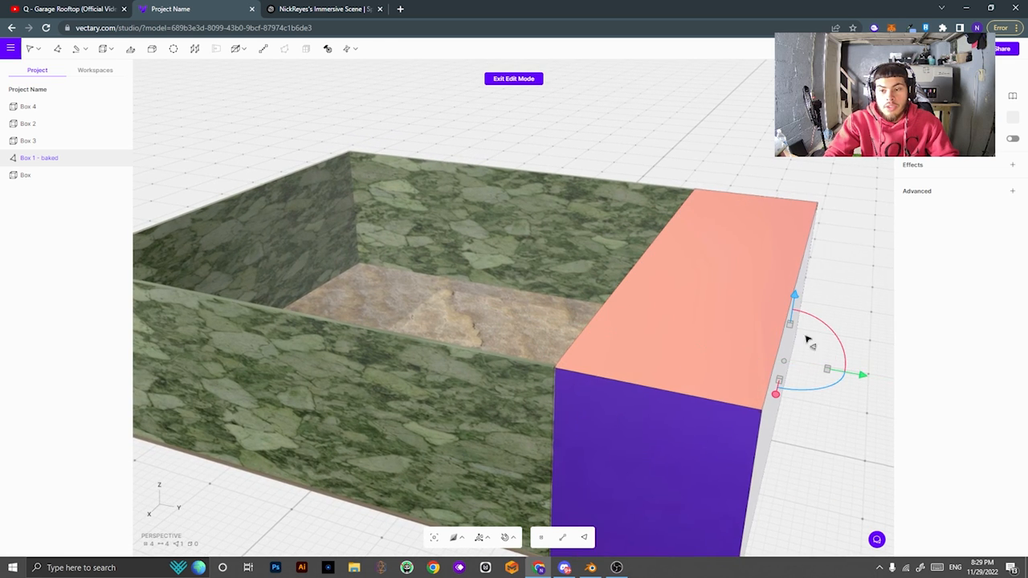
left_click_drag(807, 337, 782, 241)
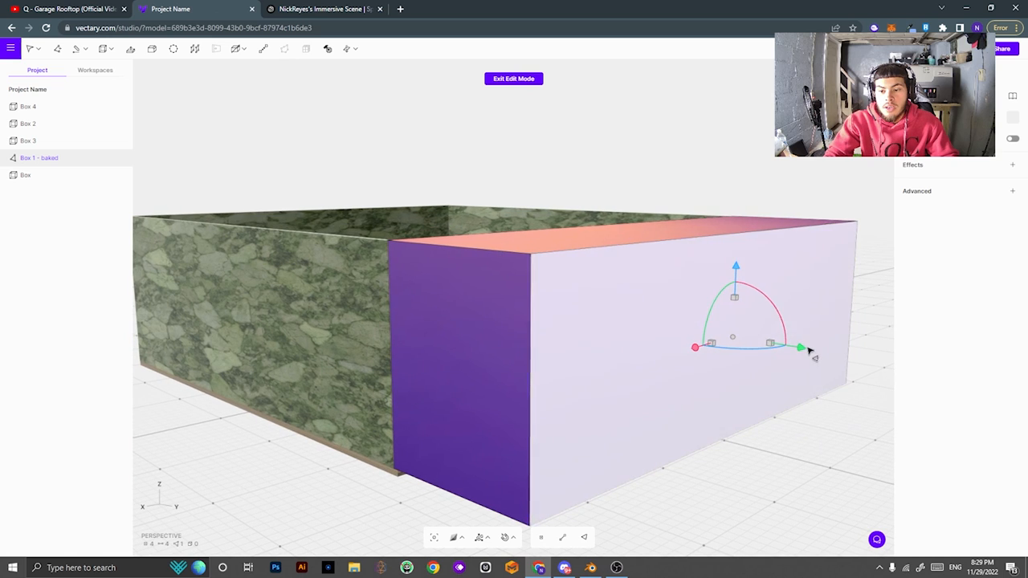
left_click_drag(810, 351, 574, 261)
right_click_drag(574, 261, 827, 403)
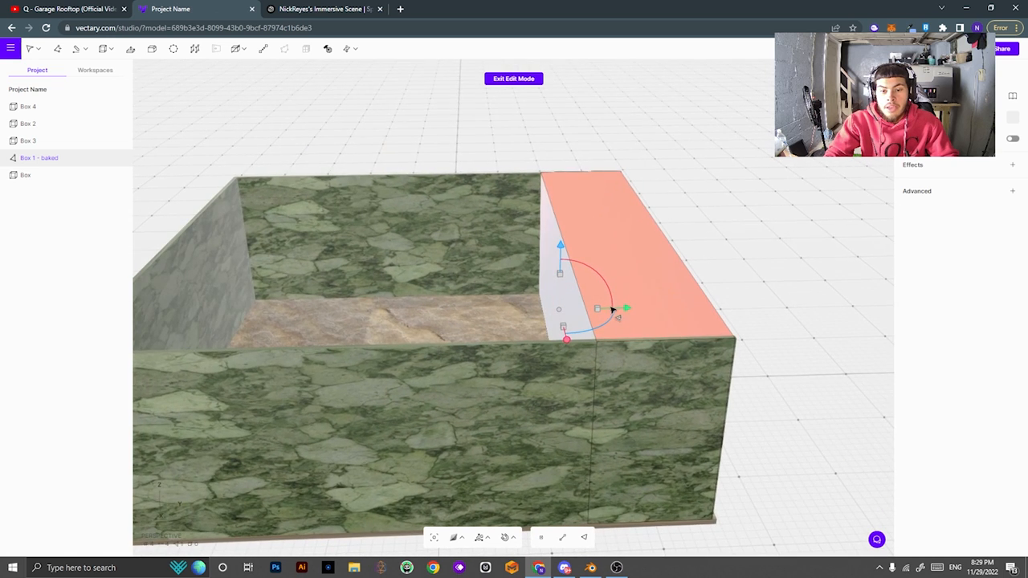
left_click_drag(628, 308, 771, 313)
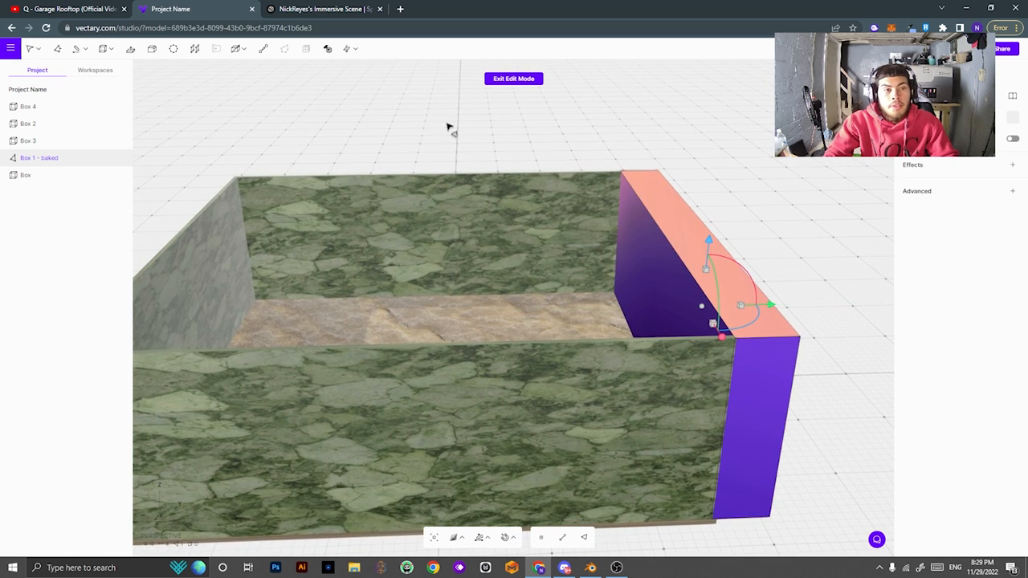
right_click_drag(449, 127, 243, 101)
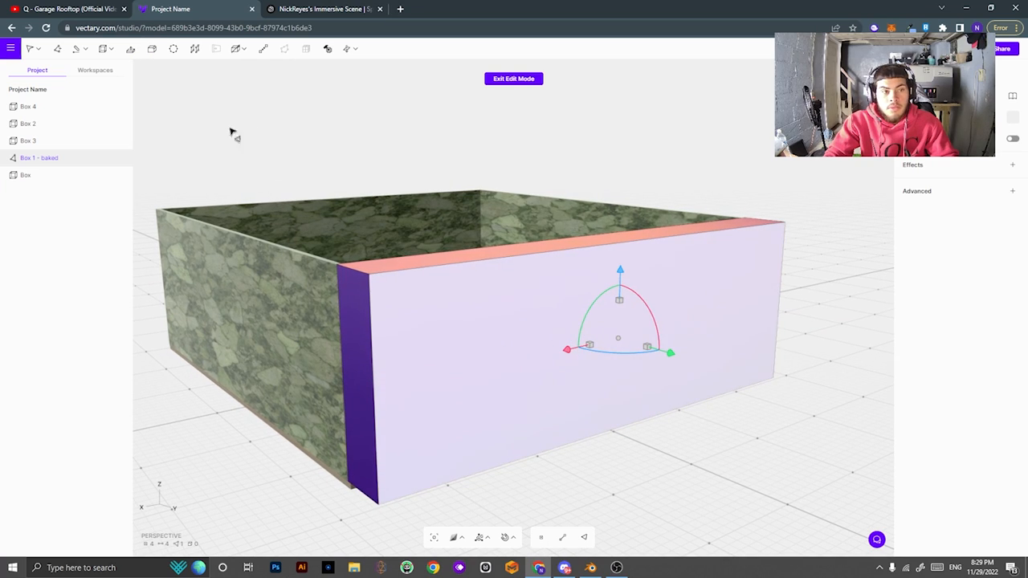
Inset the front face to leave a border, then delete the inner panel.
left_click(154, 52)
left_click(572, 355)
left_click(151, 50)
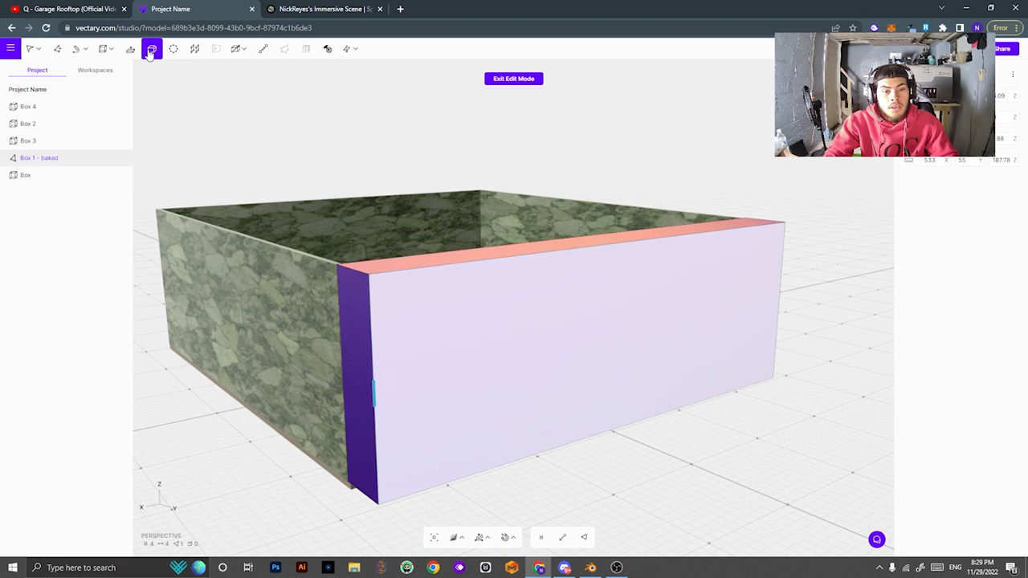
left_click_drag(365, 268, 404, 294)
right_click_drag(404, 294, 724, 500)
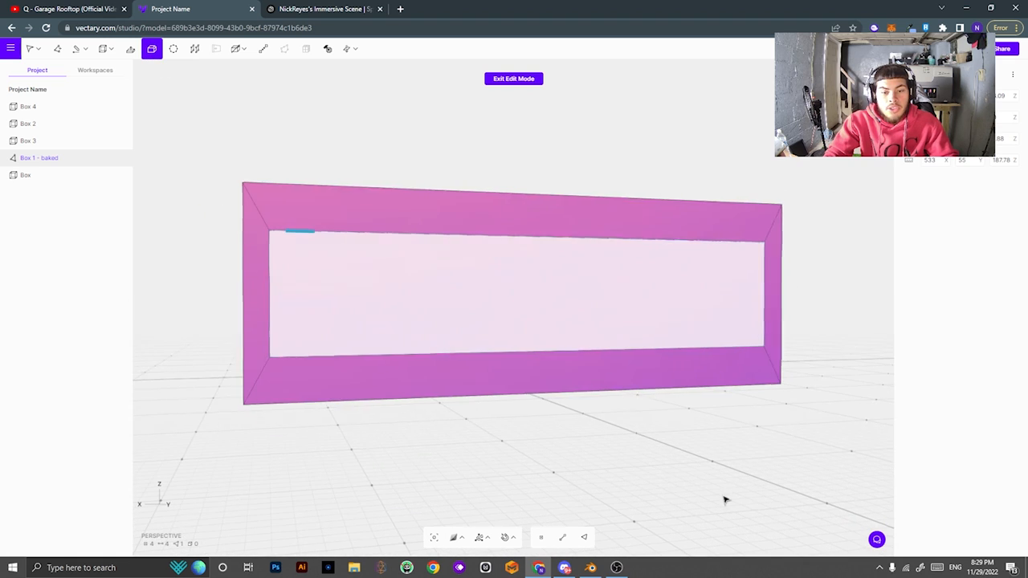
left_click(447, 311)
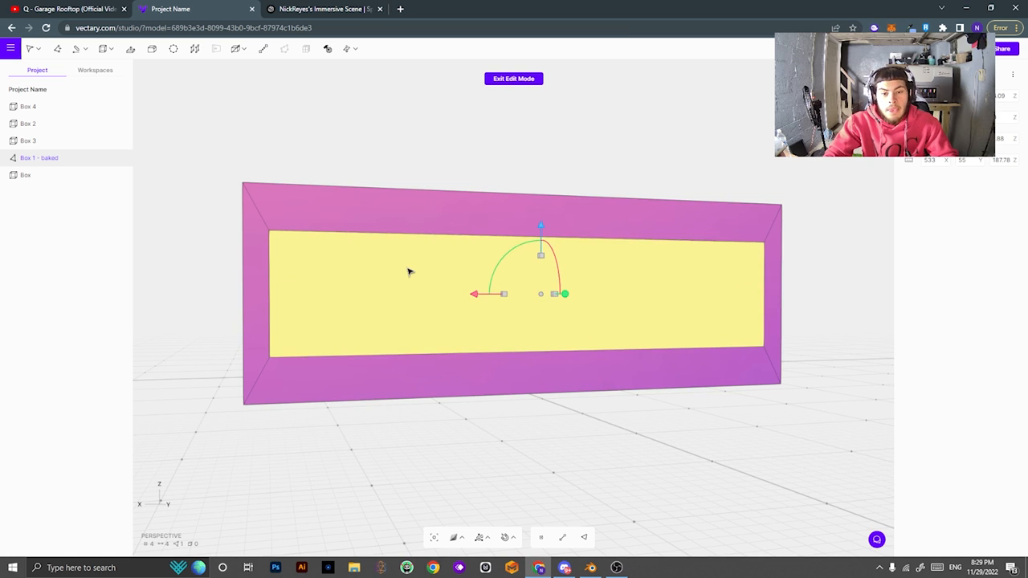
key("Delete")
right_click_drag(661, 183, 337, 416)
scroll(425, 292, "up", 5)
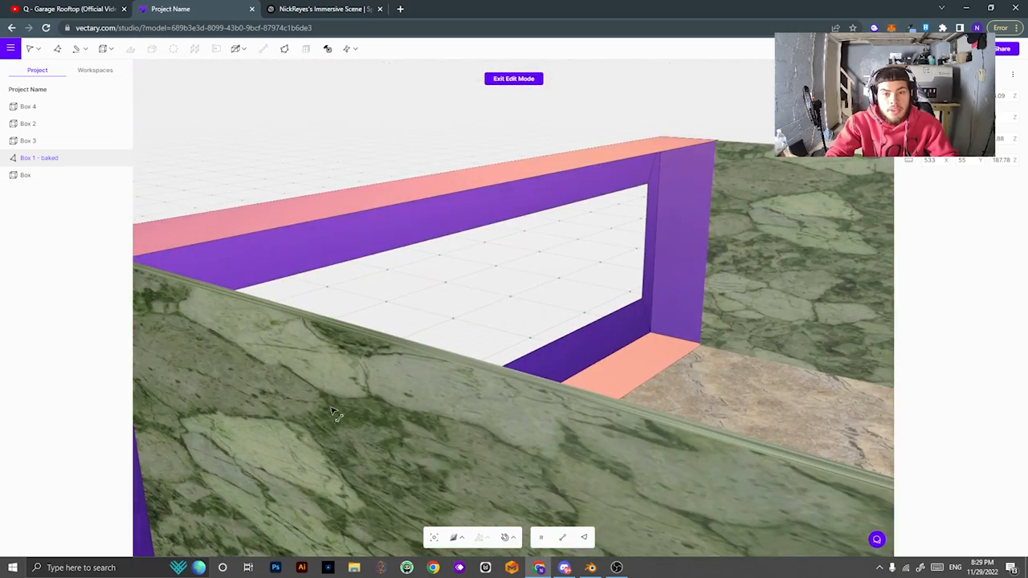
Exit and re-enter mesh editing on the baked box, then cap the frame's hole.
left_click(513, 79)
right_click_drag(522, 306, 696, 412)
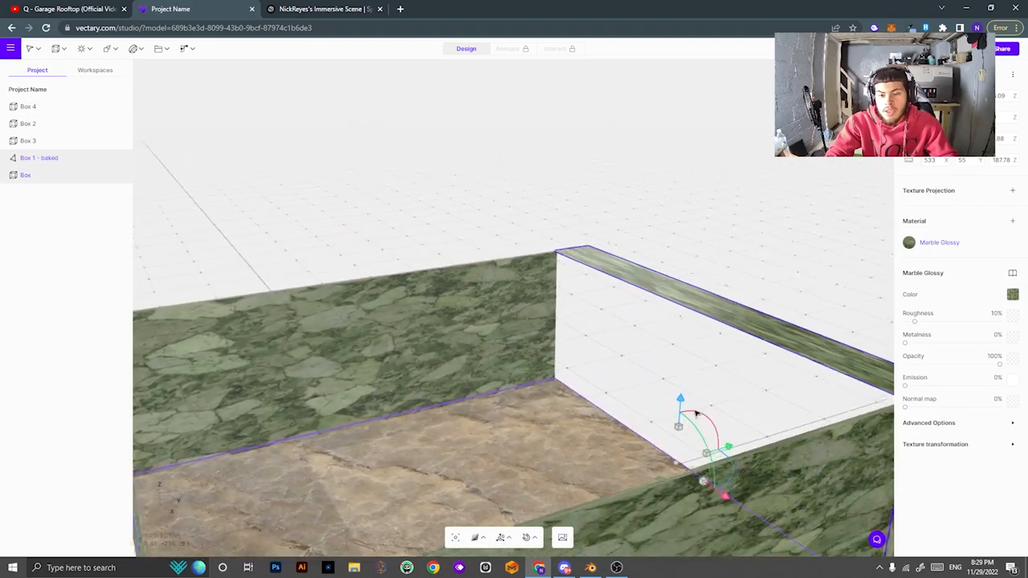
key("Return")
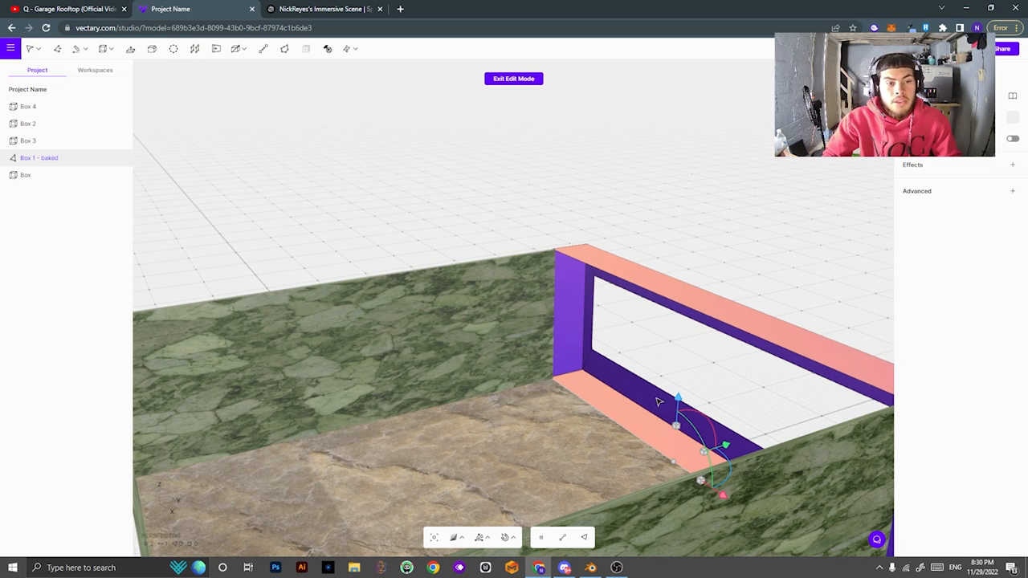
right_click_drag(658, 402, 498, 360)
left_click(461, 289)
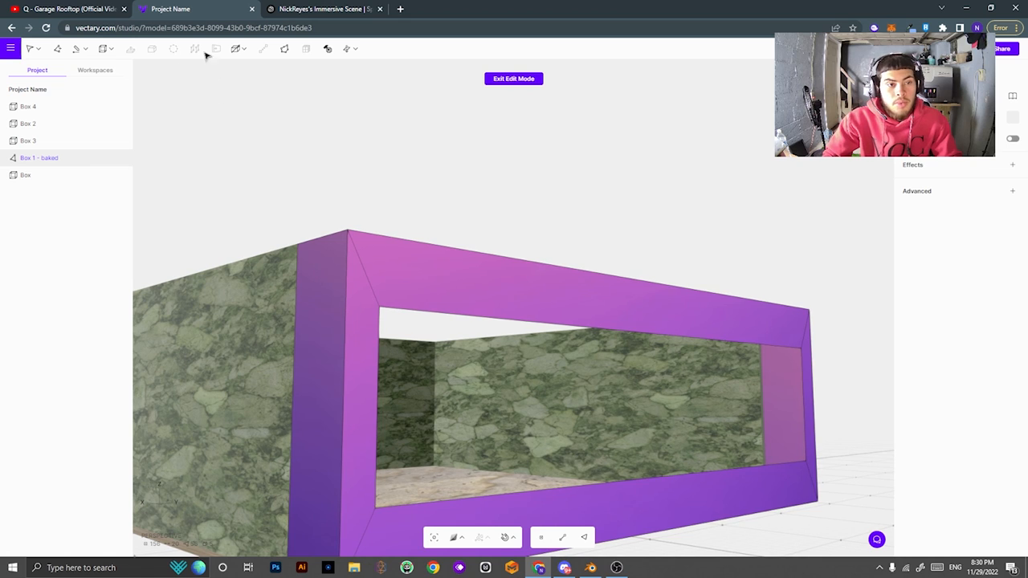
left_click(285, 50)
Delete the new inner face, exit editing, and undo back to a flat wall.
right_click_drag(256, 181, 271, 209)
left_click(717, 422)
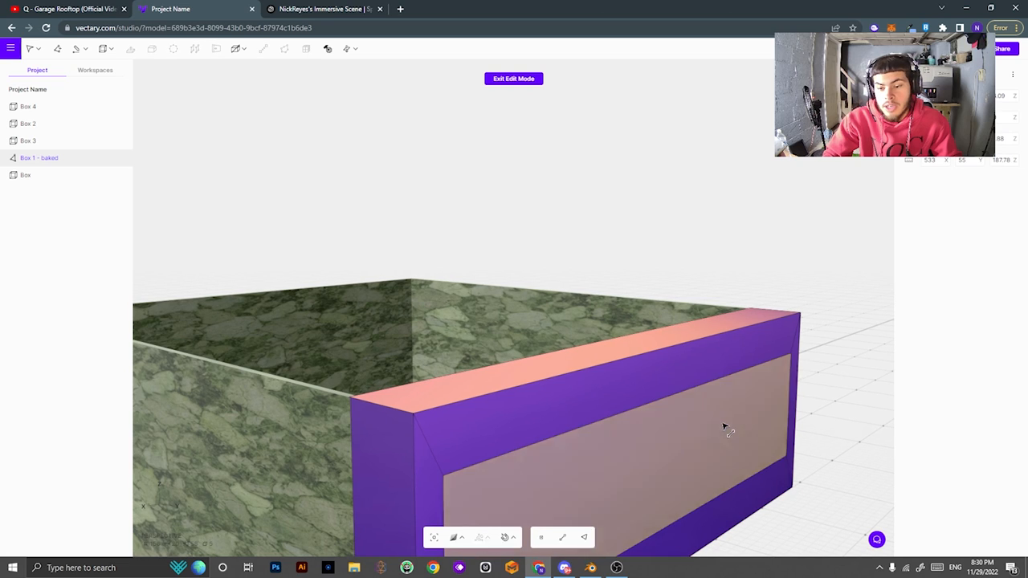
left_click(328, 50)
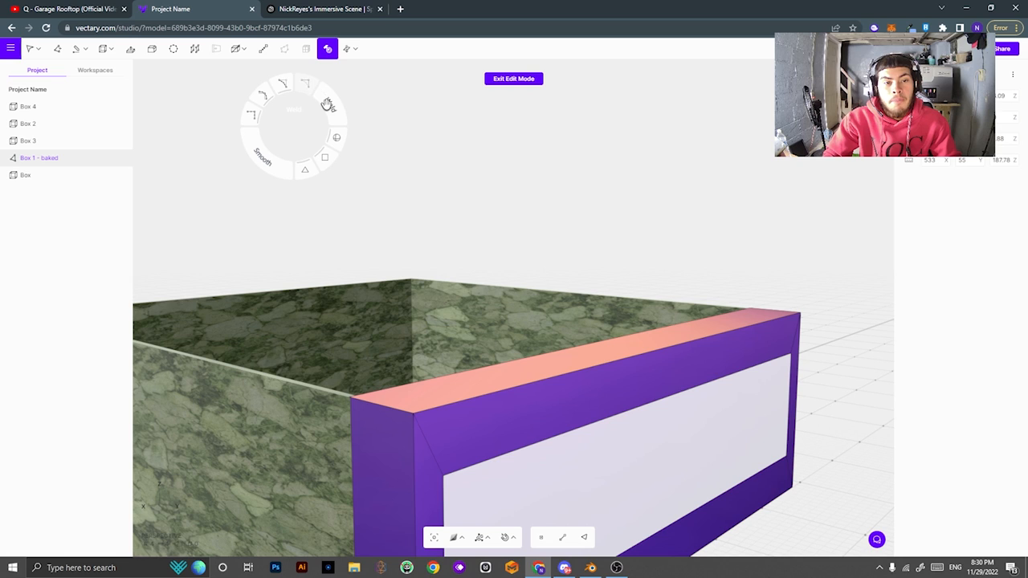
left_click(668, 426)
key("Delete")
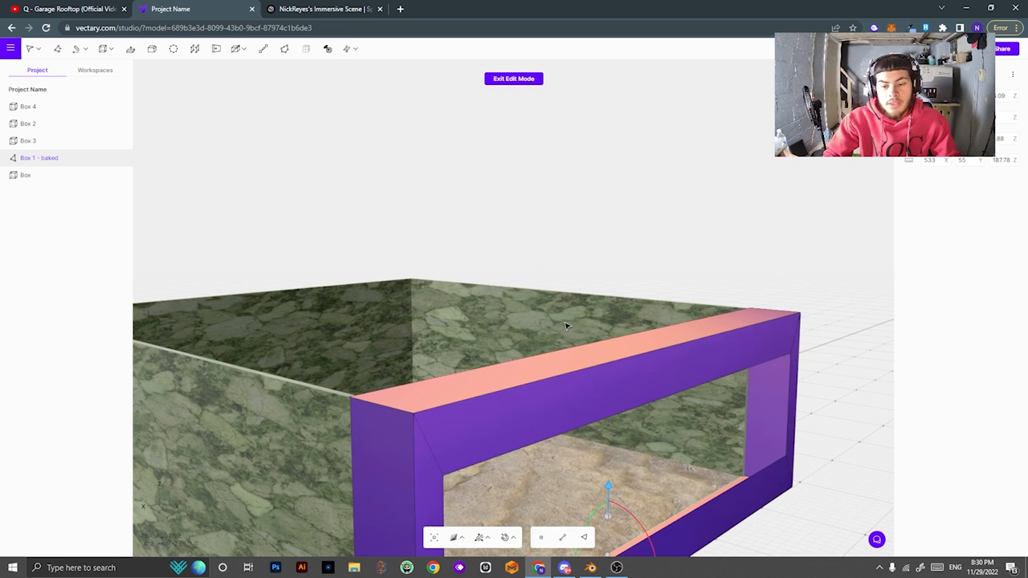
left_click(515, 79)
key("ctrl+z")
key("ctrl+z")
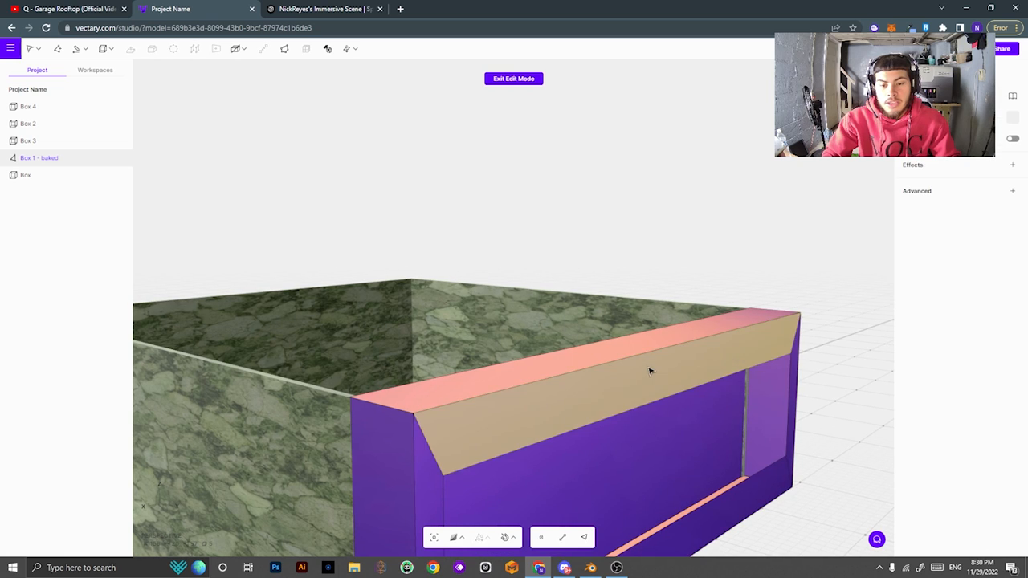
key("ctrl+z")
key("ctrl+z")
key("ctrl+z")
key("ctrl+z")
key("ctrl+z")
key("ctrl+z")
key("ctrl+z")
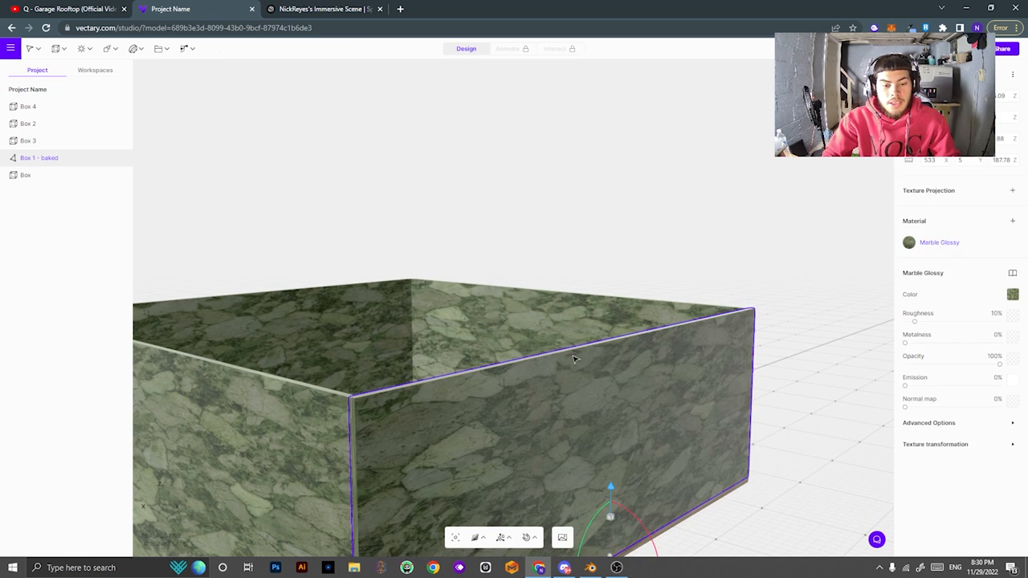
Undo once more to restore the plain Box 1 primitive, then deselect it.
key("ctrl+z")
right_click_drag(542, 326, 670, 228)
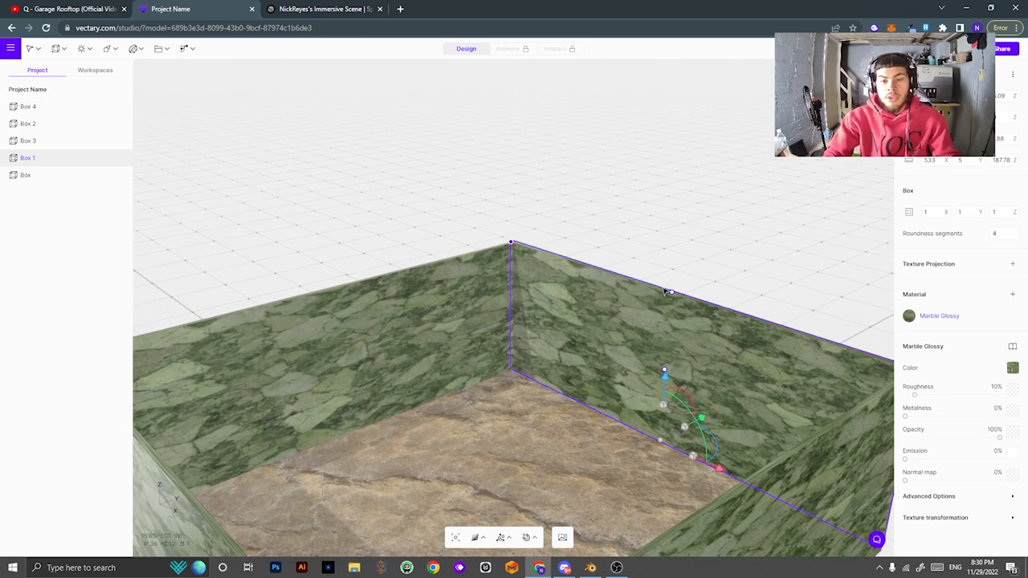
scroll(665, 292, "down", 5)
right_click(704, 243)
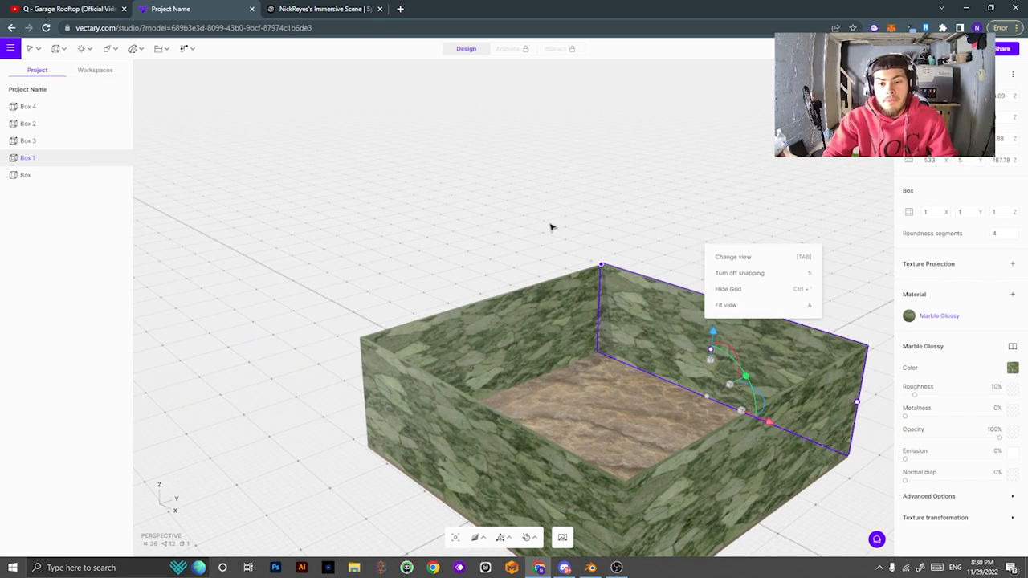
left_click(514, 254)
right_click_drag(635, 355, 458, 309)
left_click(321, 215)
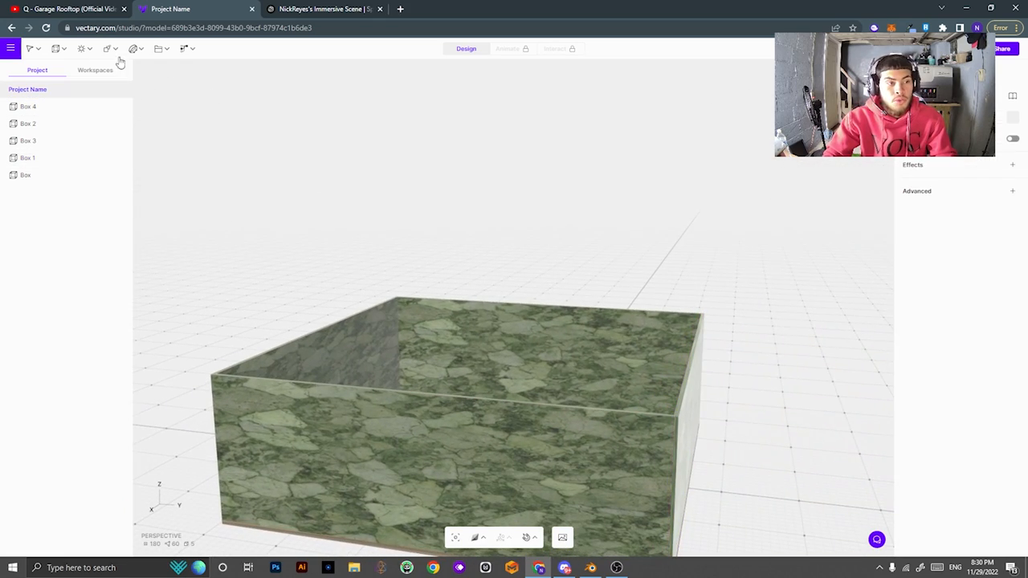
Export the room as GLB with 2048px textures and download the file.
left_click(11, 49)
mouse_move(53, 130)
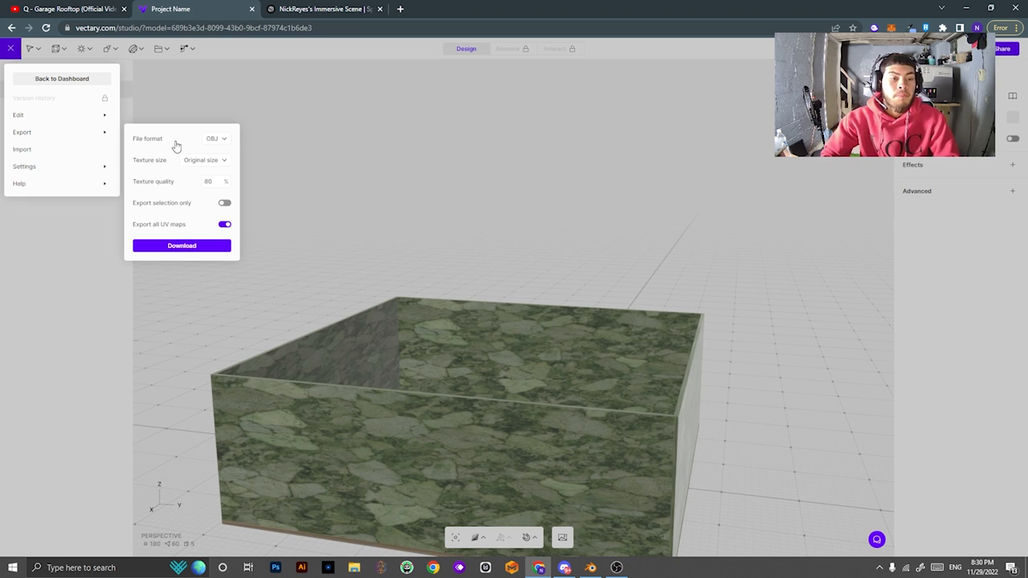
left_click(215, 139)
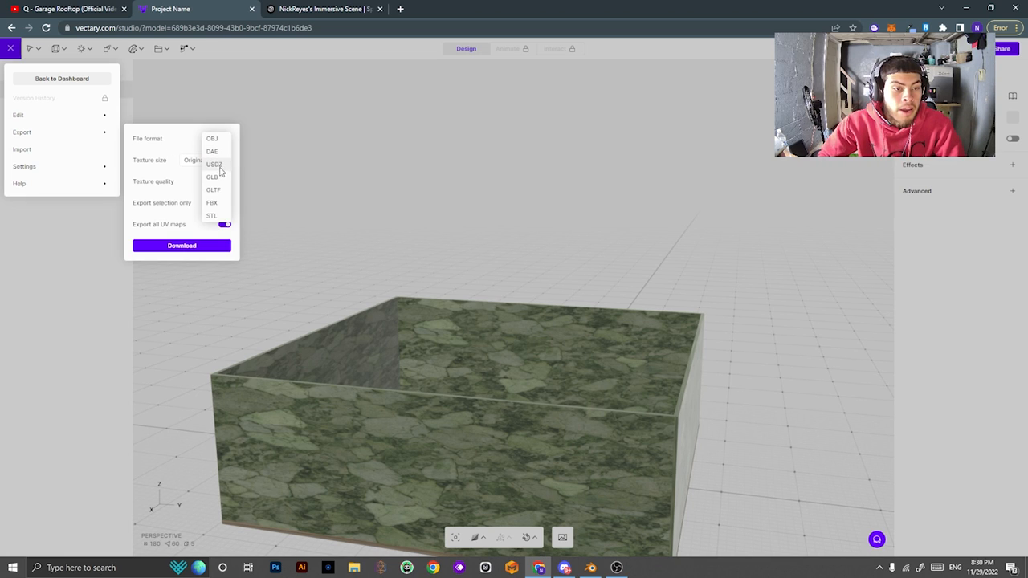
left_click(213, 177)
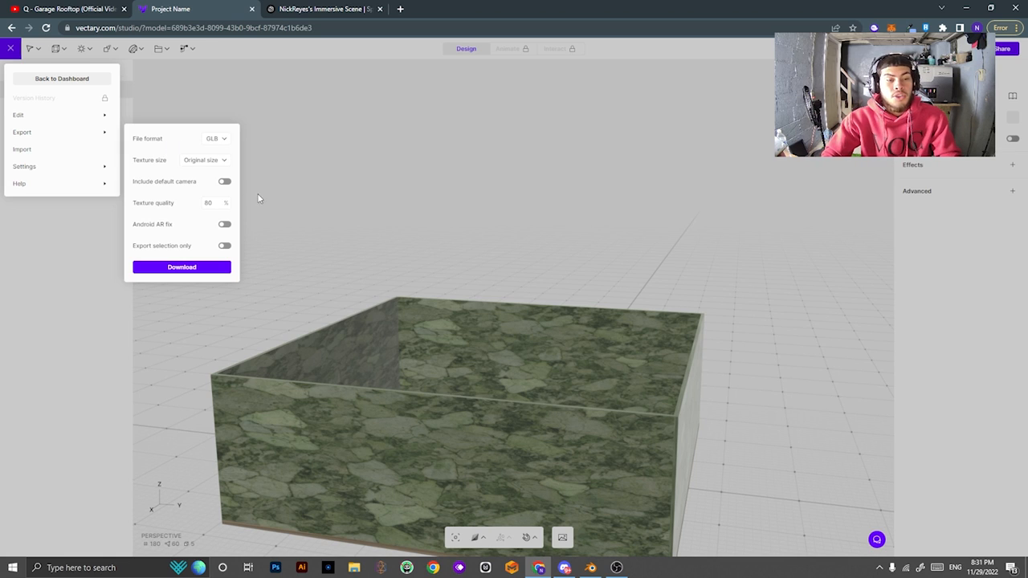
left_click(203, 161)
left_click(211, 164)
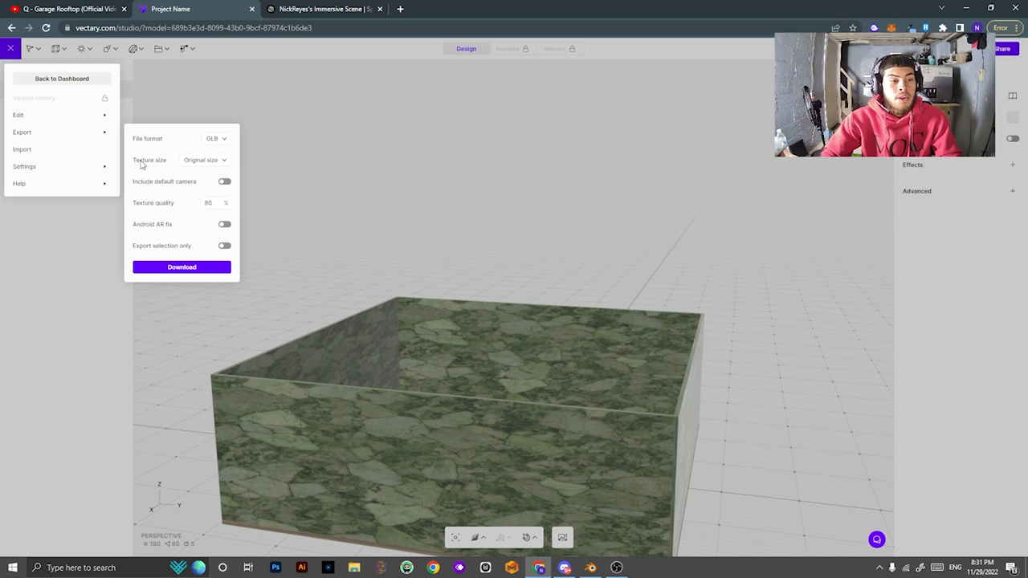
left_click(190, 166)
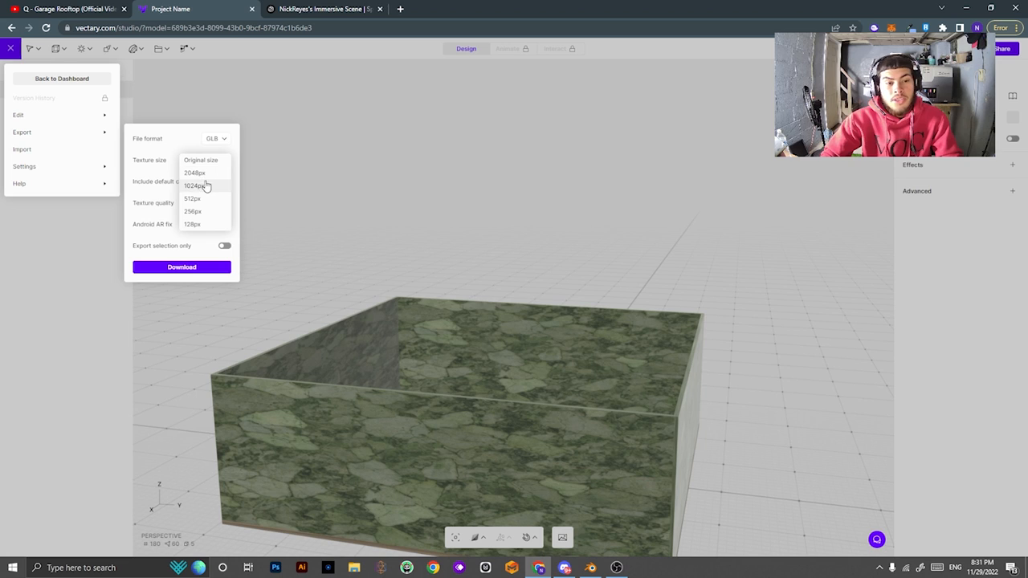
left_click(185, 170)
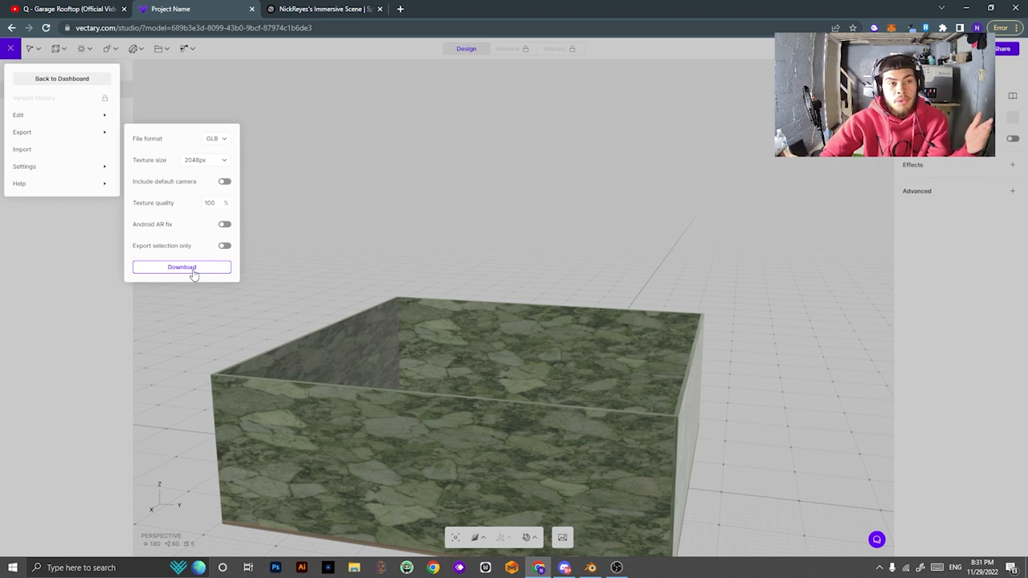
left_click(193, 271)
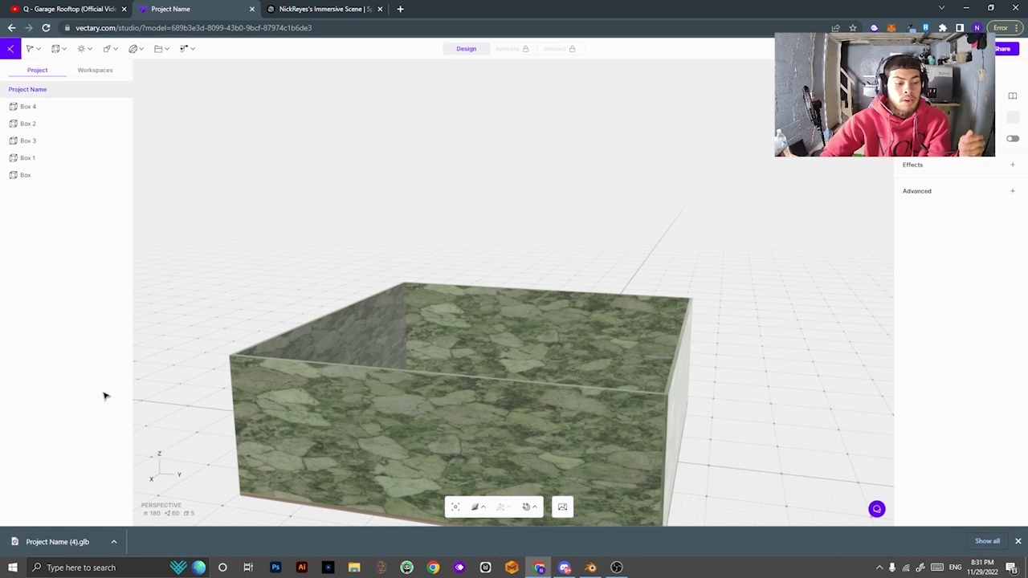
Leave the current Spatial scene and reopen Immersive Scene from Your Spaces.
left_click(289, 8)
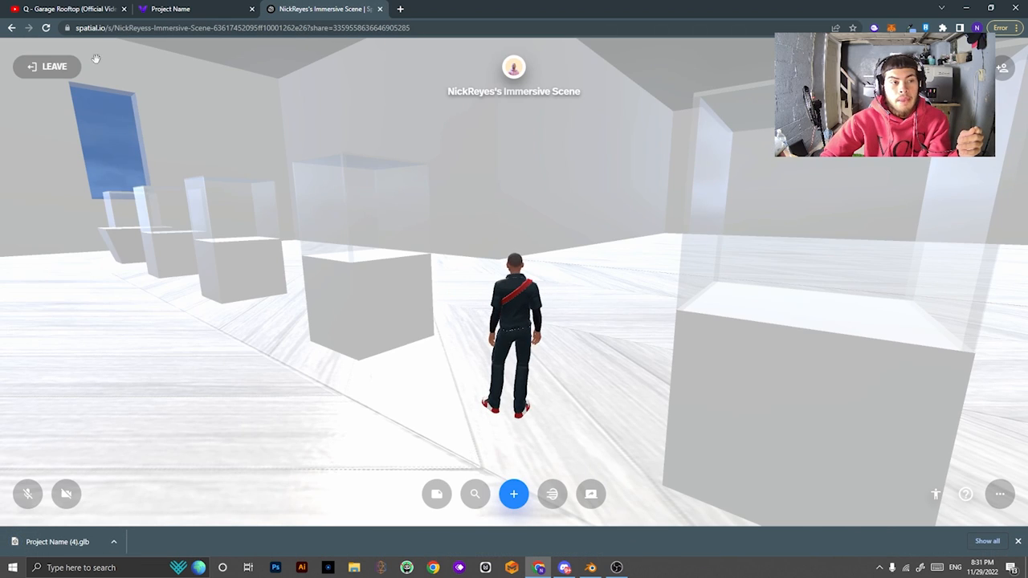
left_click(69, 69)
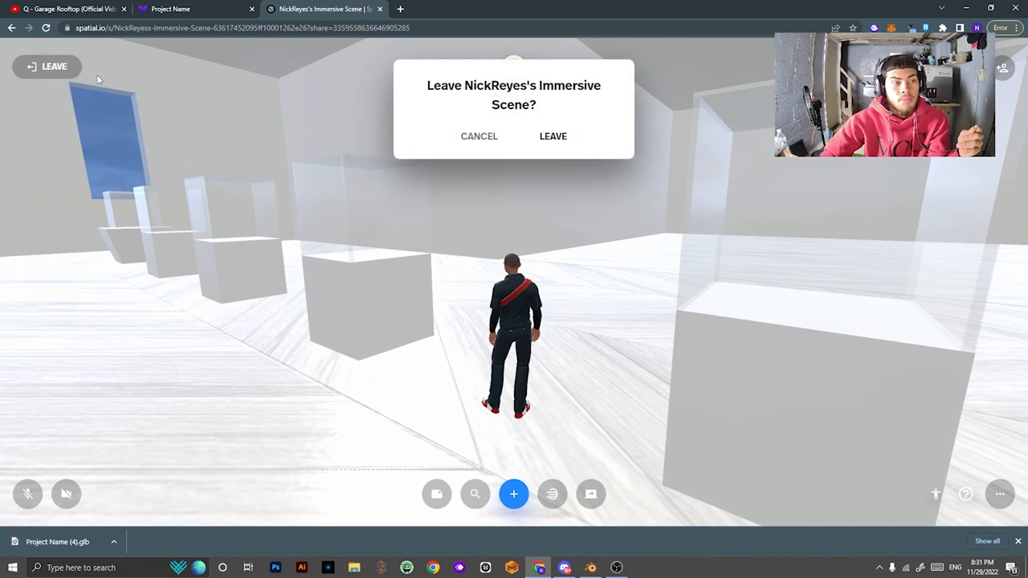
left_click(556, 137)
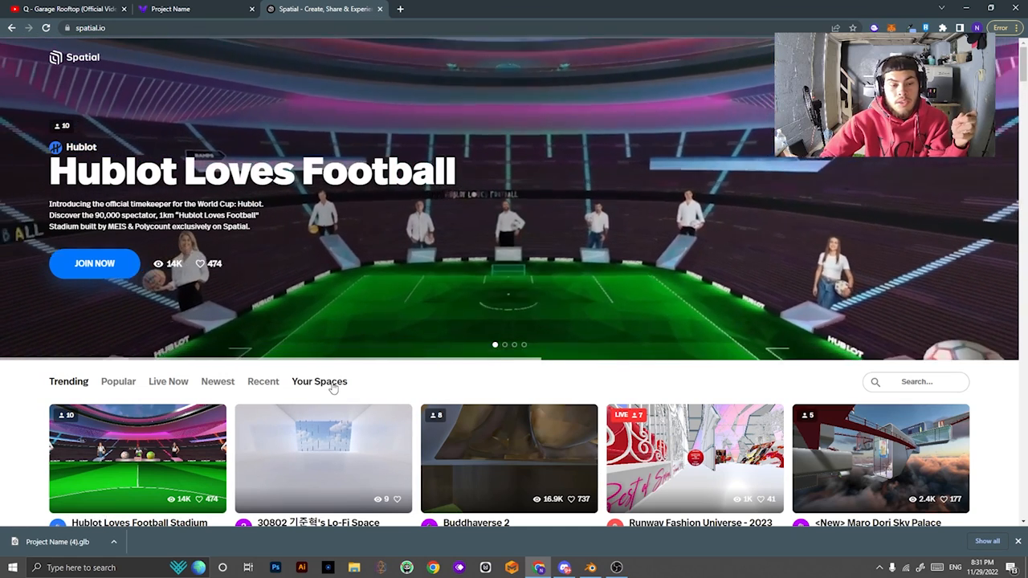
left_click(325, 382)
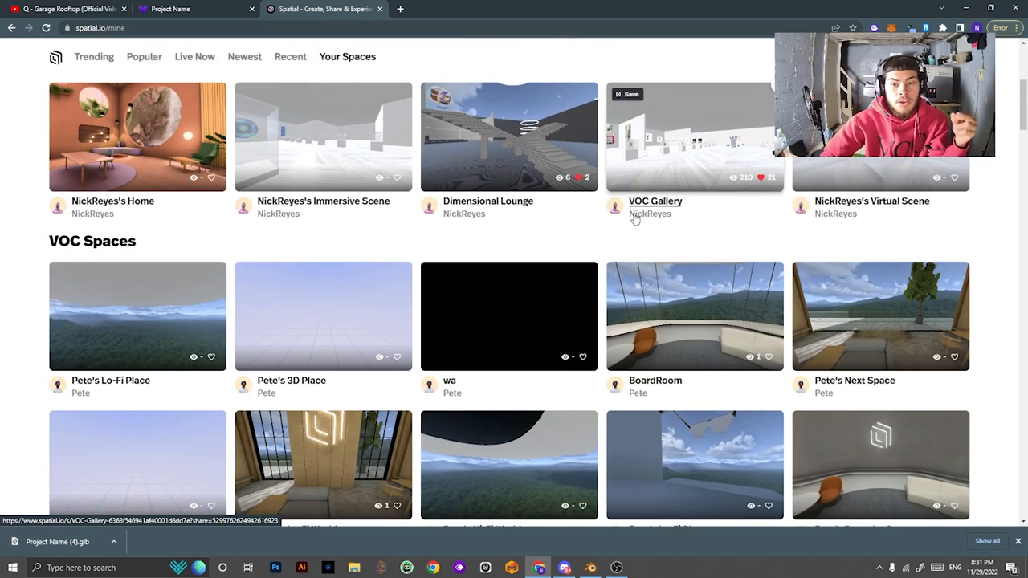
scroll(525, 294, "down", 1)
scroll(369, 267, "up", 2)
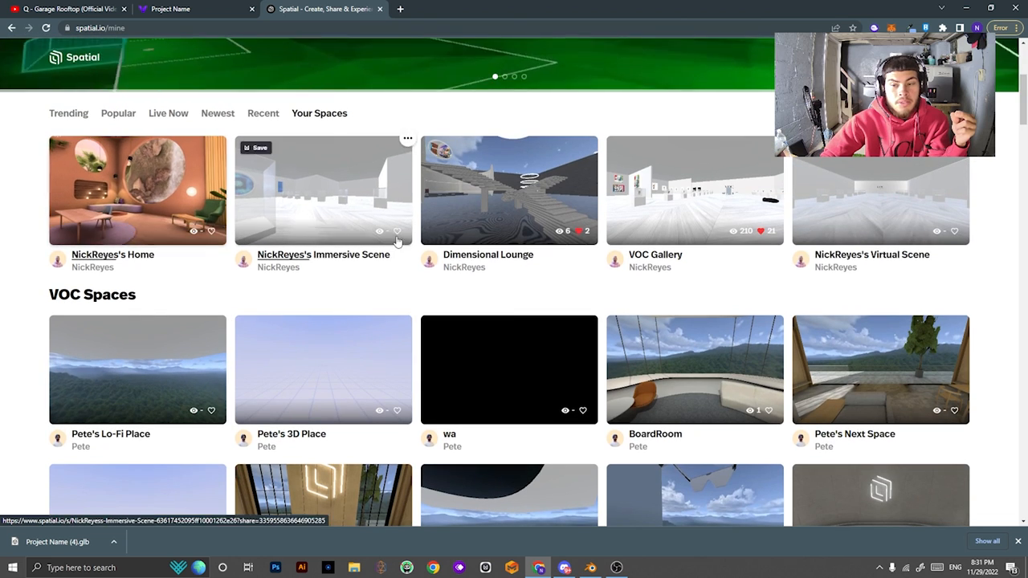
left_click(325, 209)
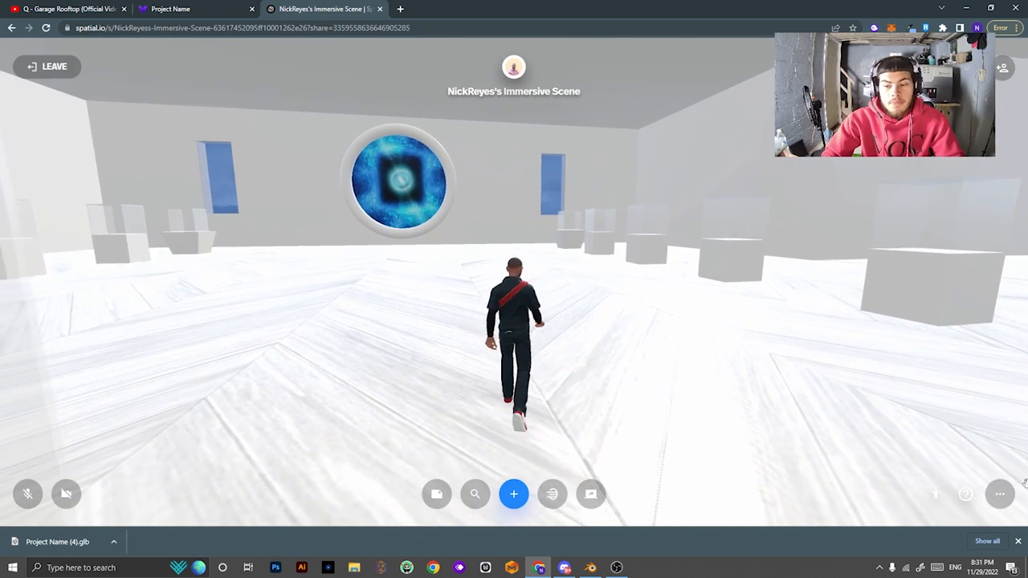
Replace the space's environment by uploading Project Name (4).glb from the computer.
left_click(1000, 494)
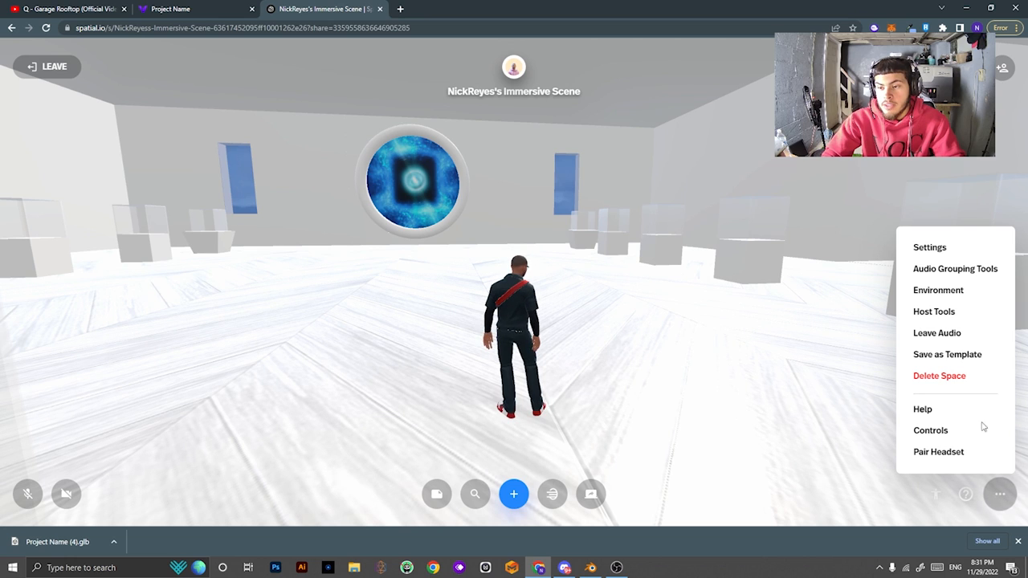
left_click(948, 293)
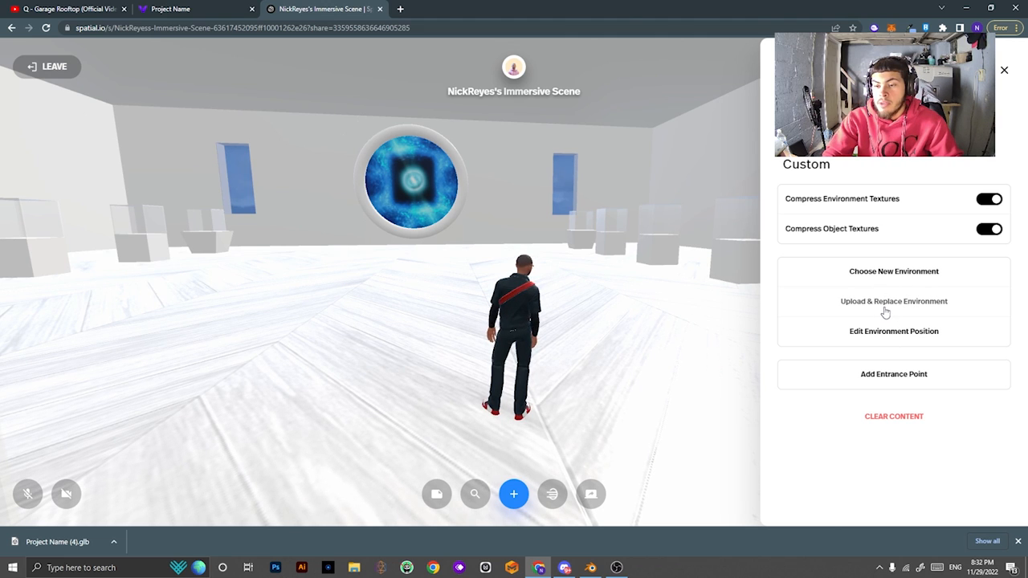
left_click(884, 309)
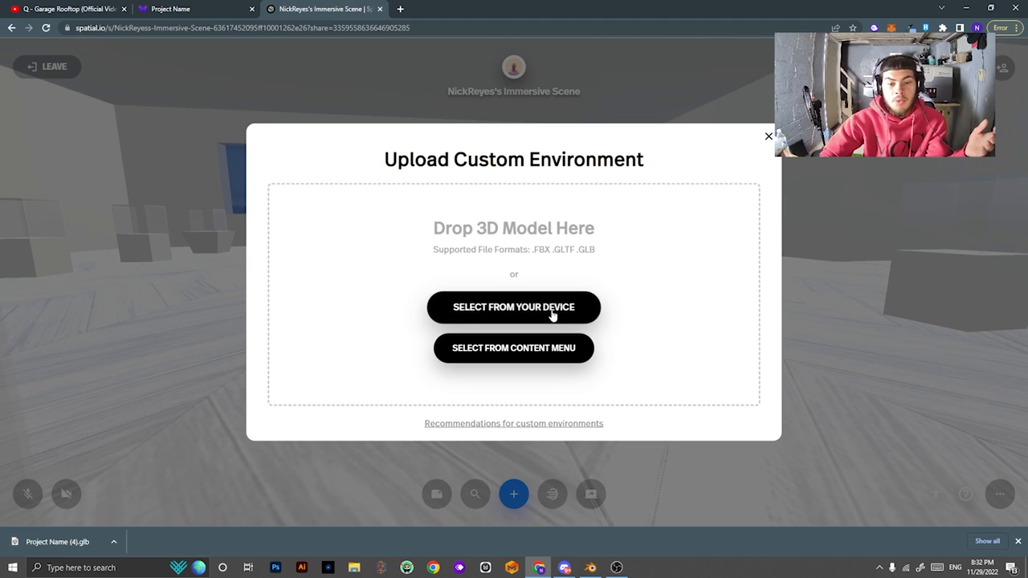
left_click(521, 310)
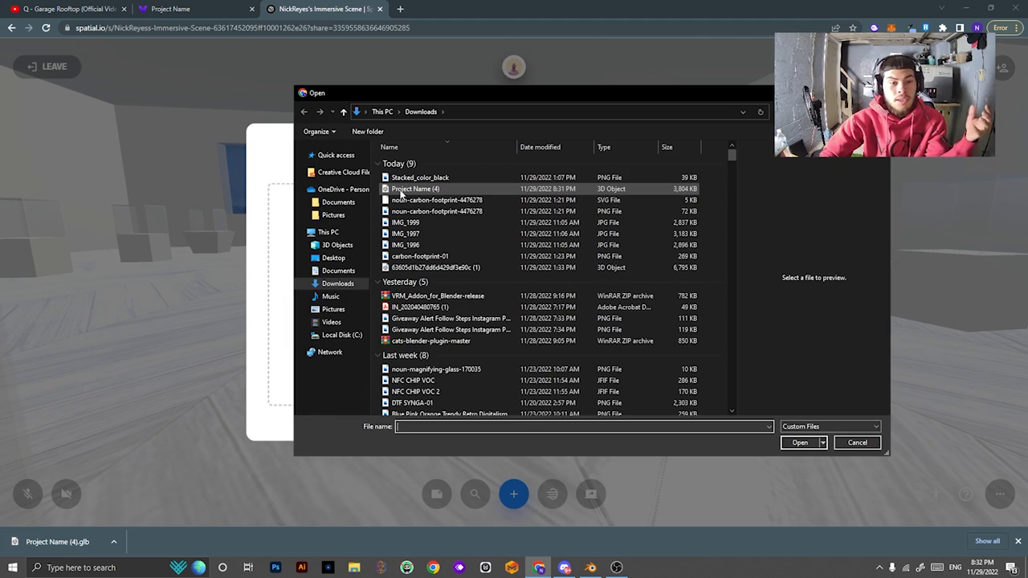
left_click(400, 190)
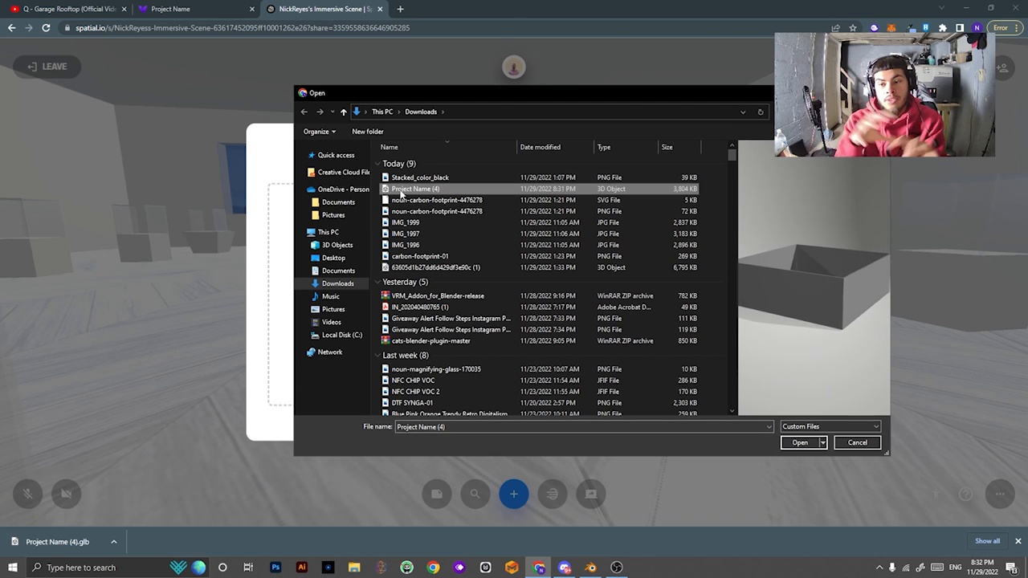
double_click(400, 190)
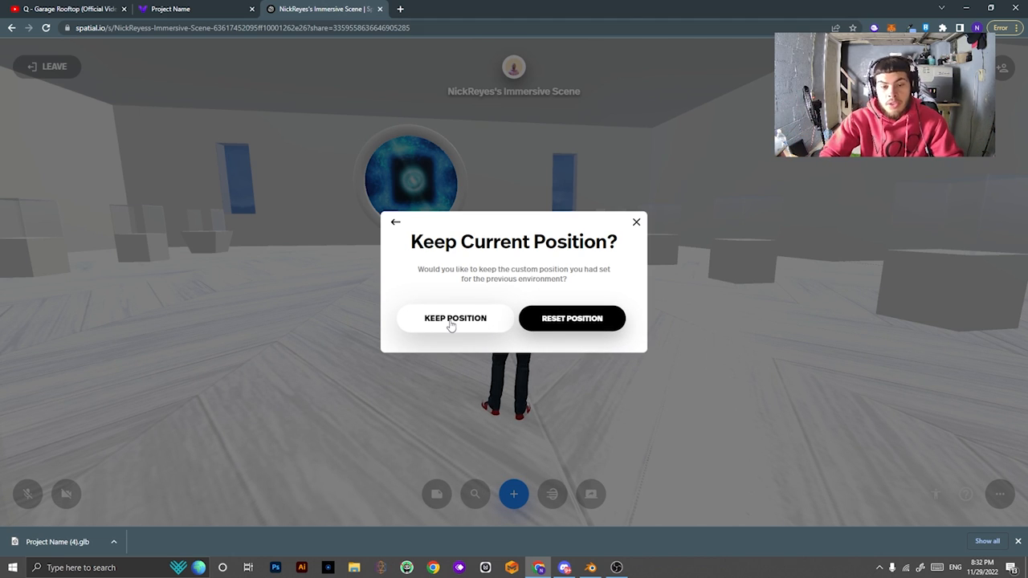
Keep the current position, then set the environment's Scale to 30 and confirm.
left_click(451, 321)
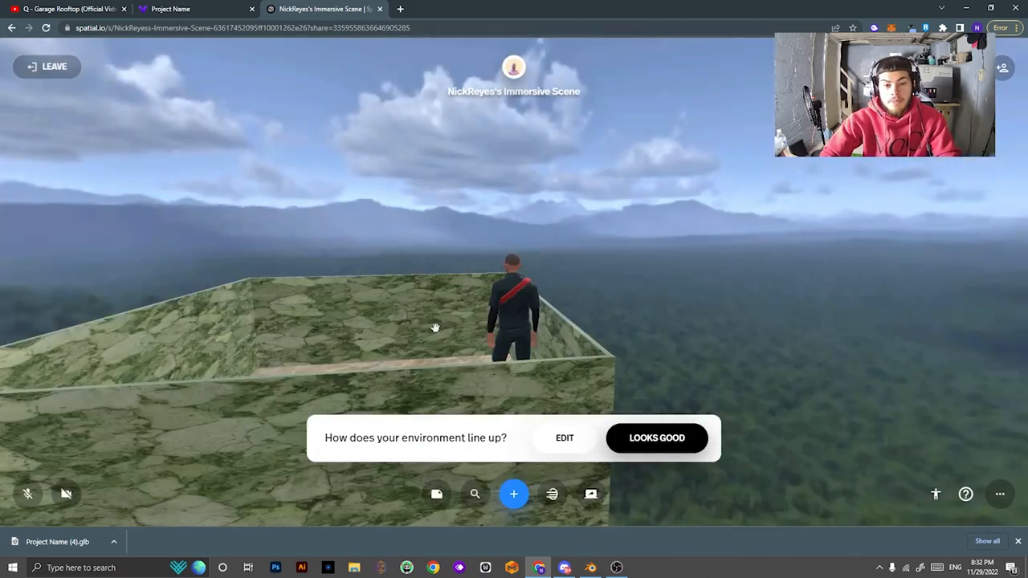
left_click_drag(434, 329, 407, 354)
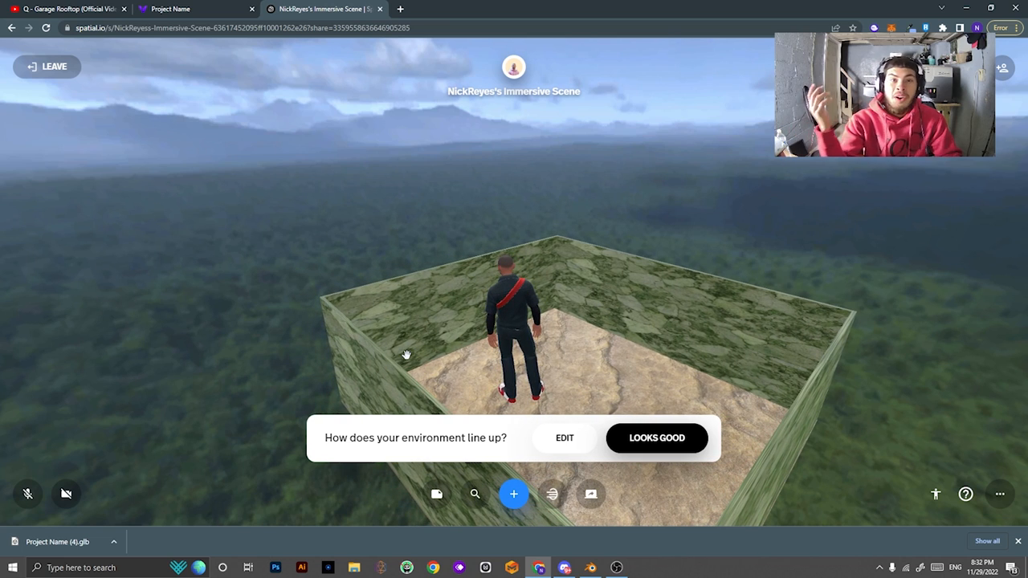
left_click(563, 440)
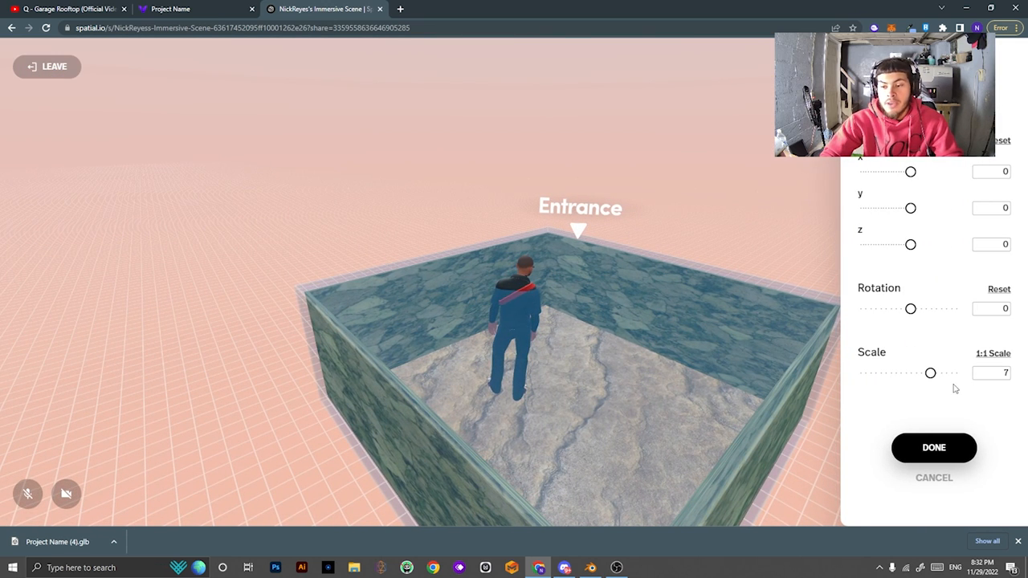
left_click(983, 355)
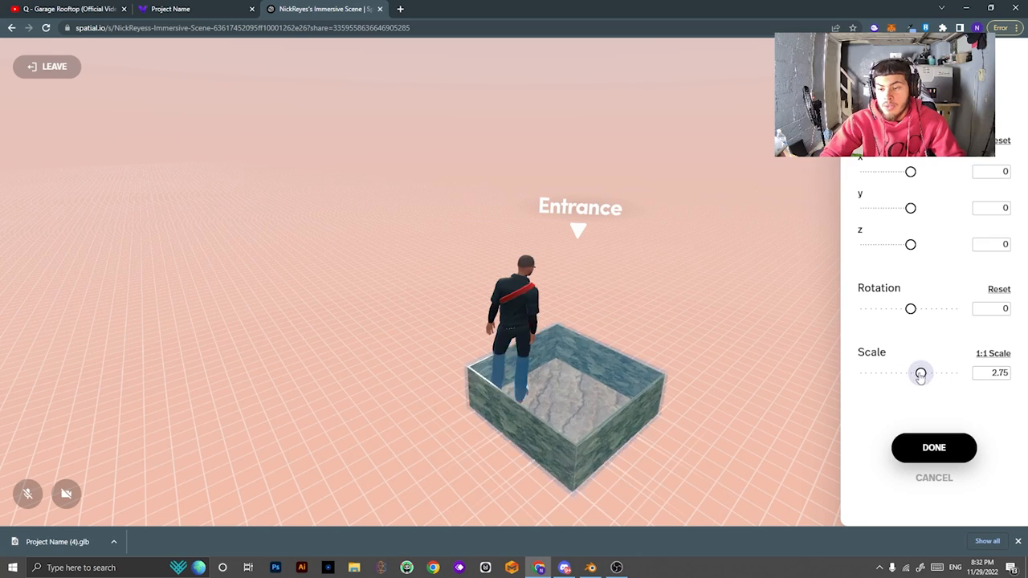
left_click_drag(928, 375, 945, 377)
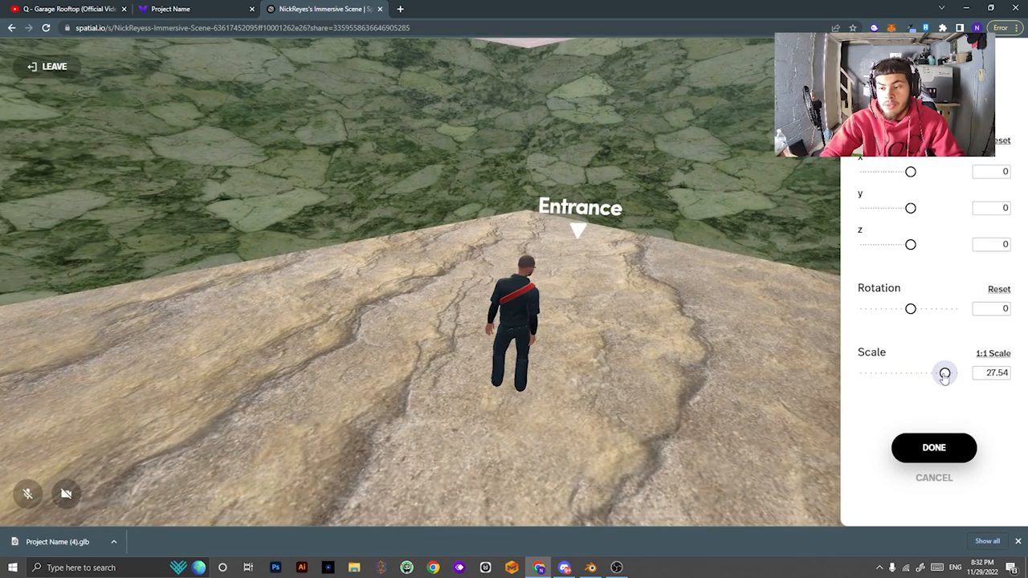
type("3")
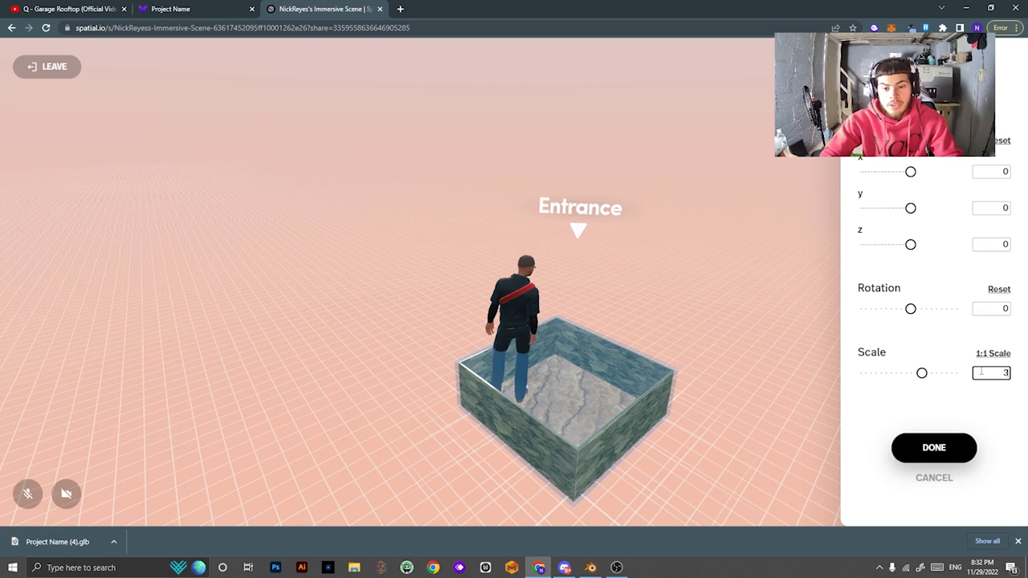
type("0")
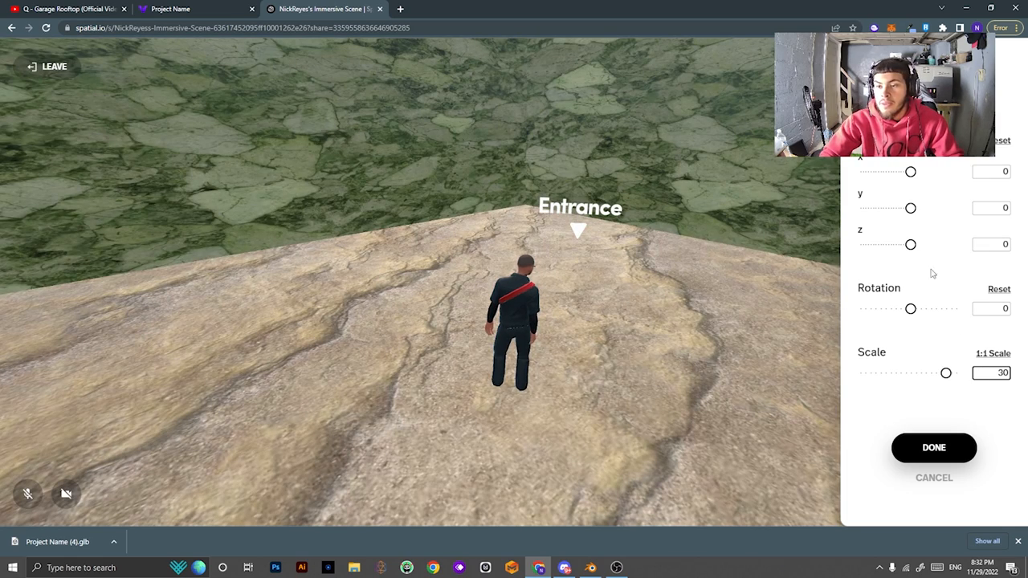
left_click(931, 448)
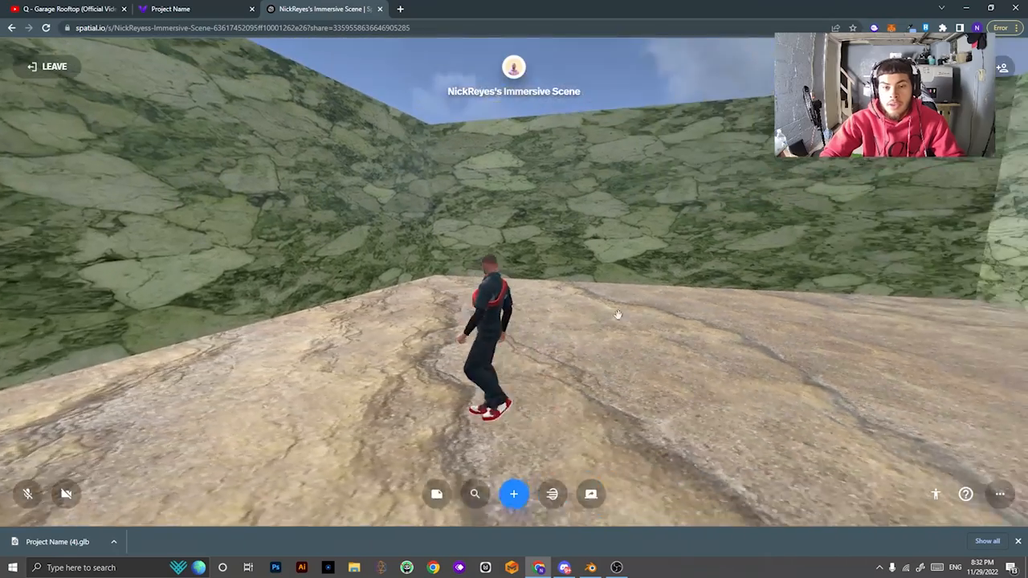
left_click_drag(617, 314, 835, 312)
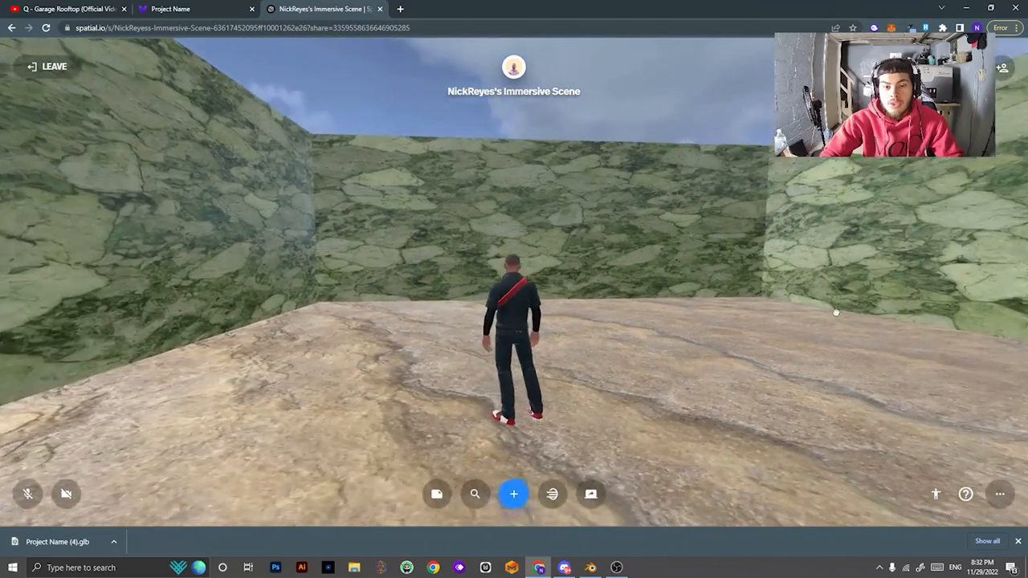
left_click_drag(594, 324, 888, 397)
key("d")
key("s")
left_click_drag(581, 360, 876, 361)
key("d")
key("w")
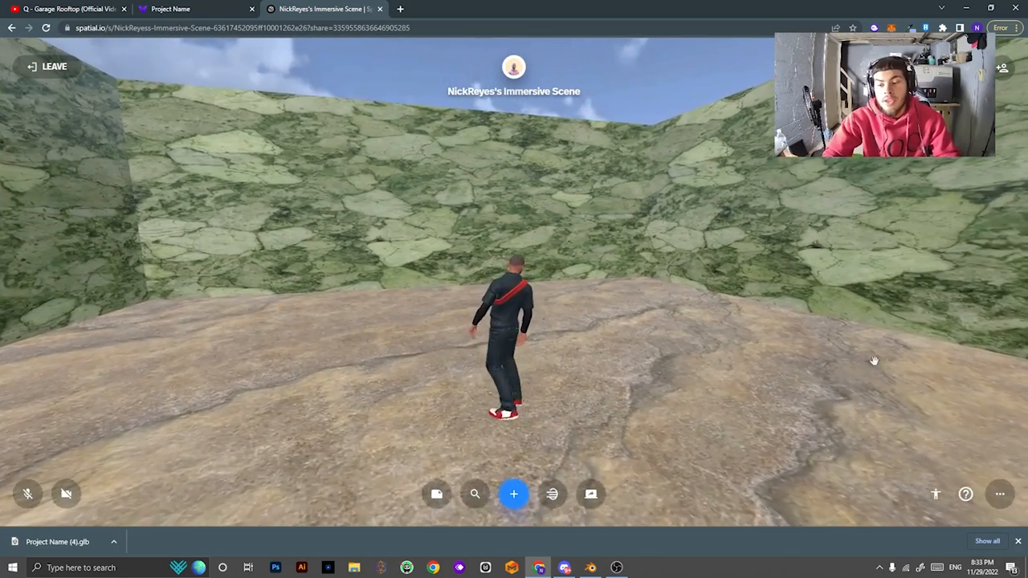
Add the Modern Couch from the content library and drag it into place.
left_click(514, 495)
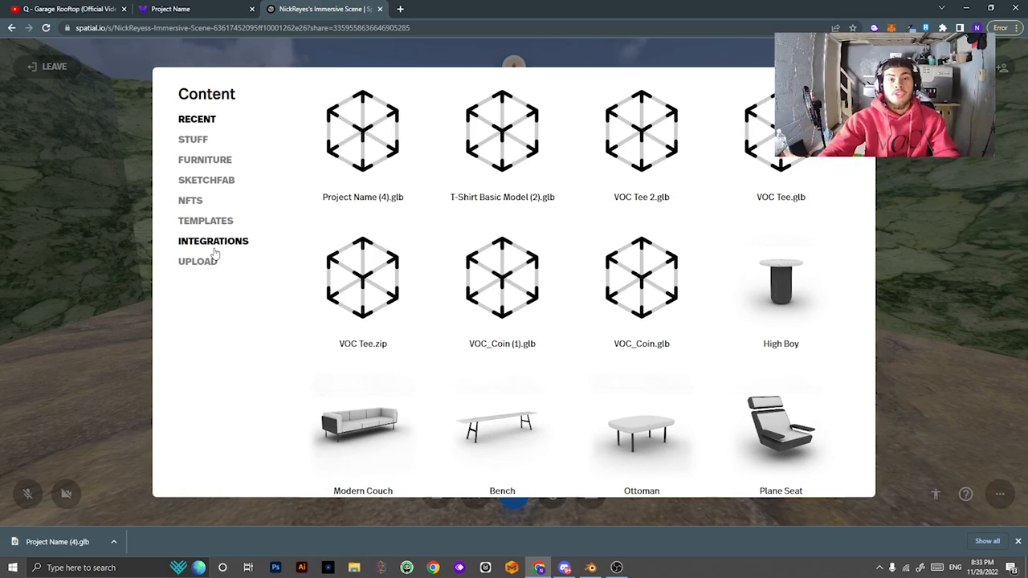
left_click(387, 426)
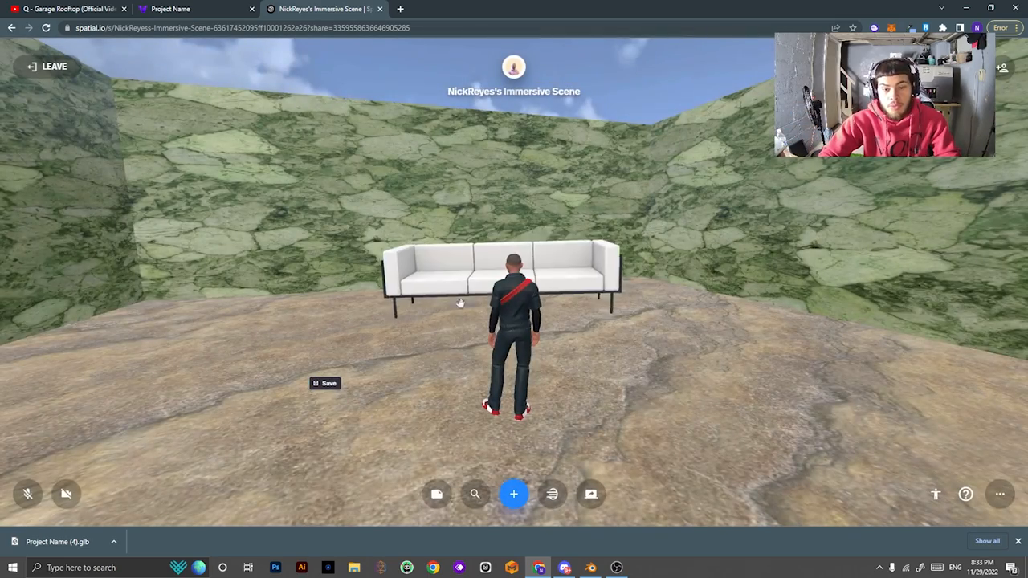
left_click_drag(460, 304, 691, 361)
key("w")
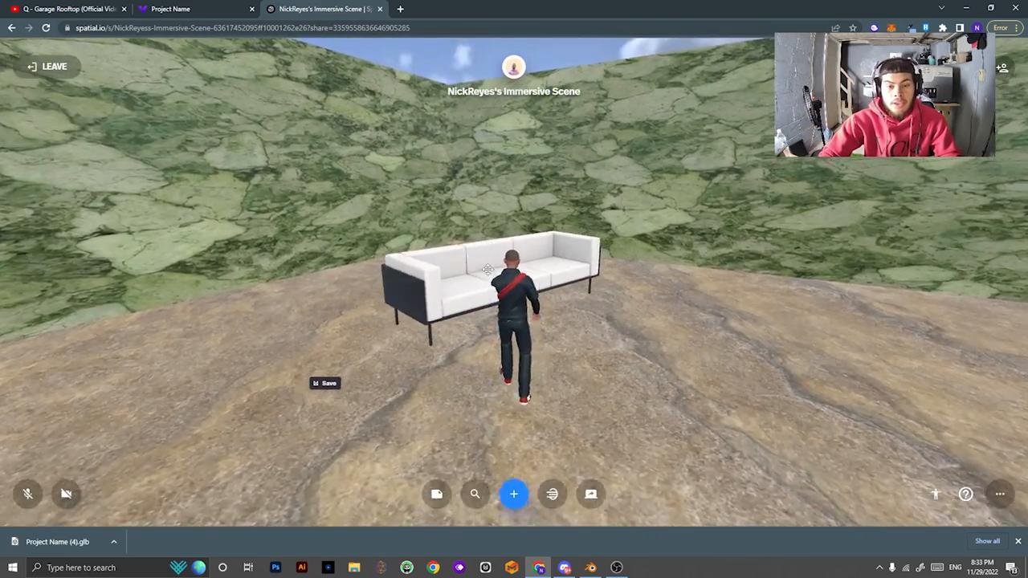
key("d")
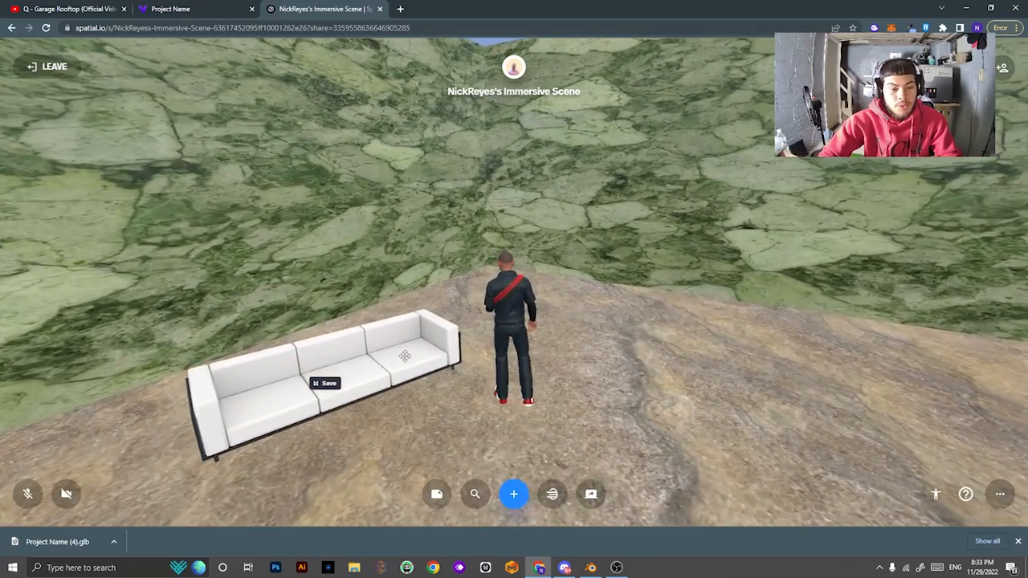
left_click_drag(406, 355, 399, 337)
left_click_drag(598, 404, 718, 271)
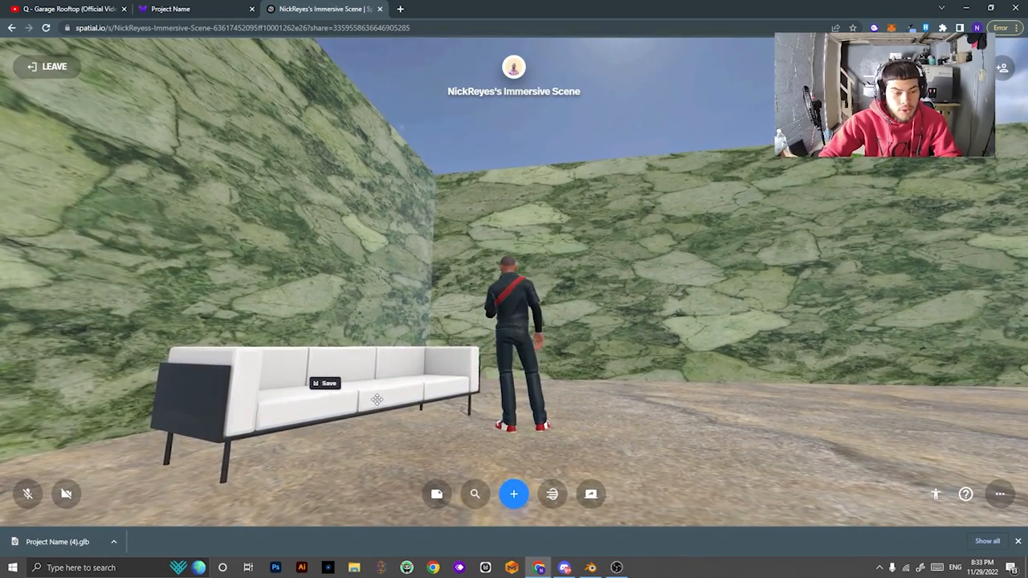
left_click_drag(376, 399, 374, 393)
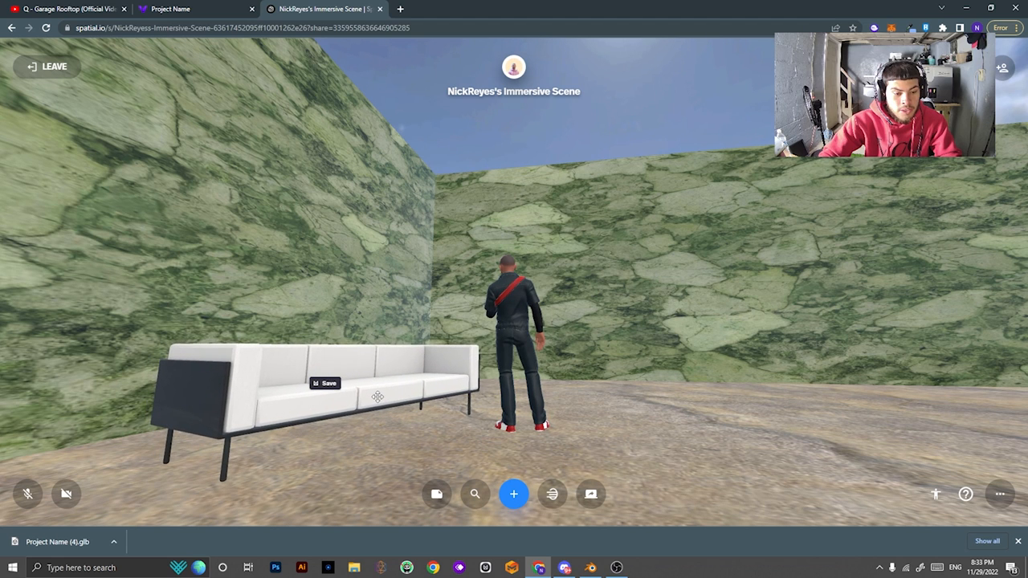
left_click_drag(598, 446, 706, 292)
key("a")
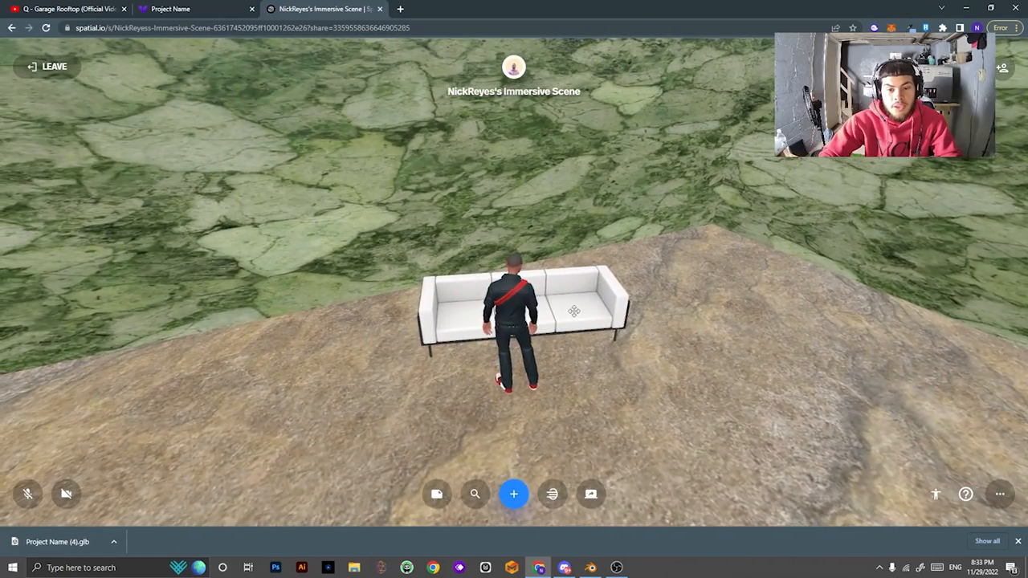
Rotate the couch to face forward, lift it to 0.64, and resize it.
left_click(573, 311)
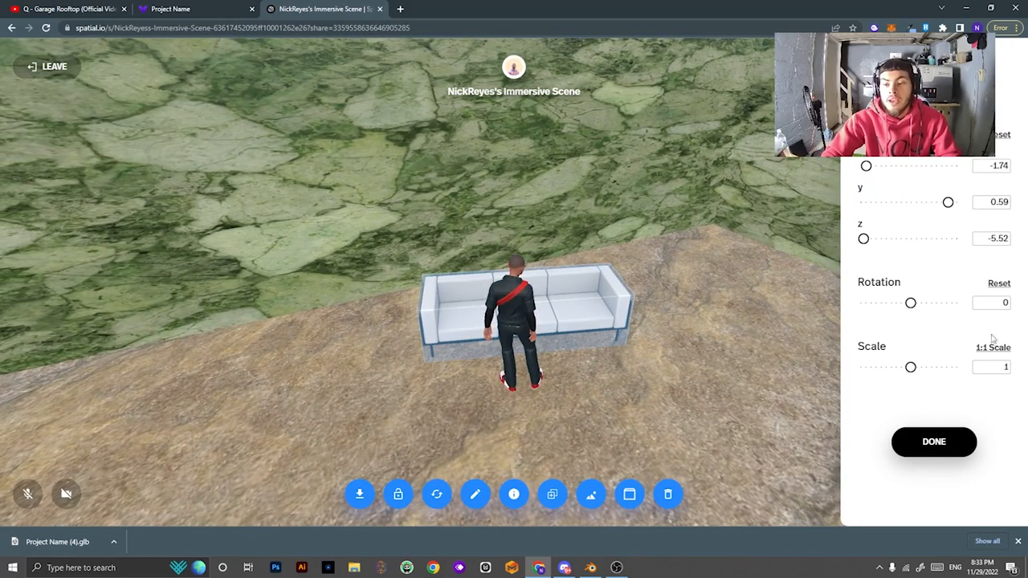
left_click_drag(879, 303, 915, 305)
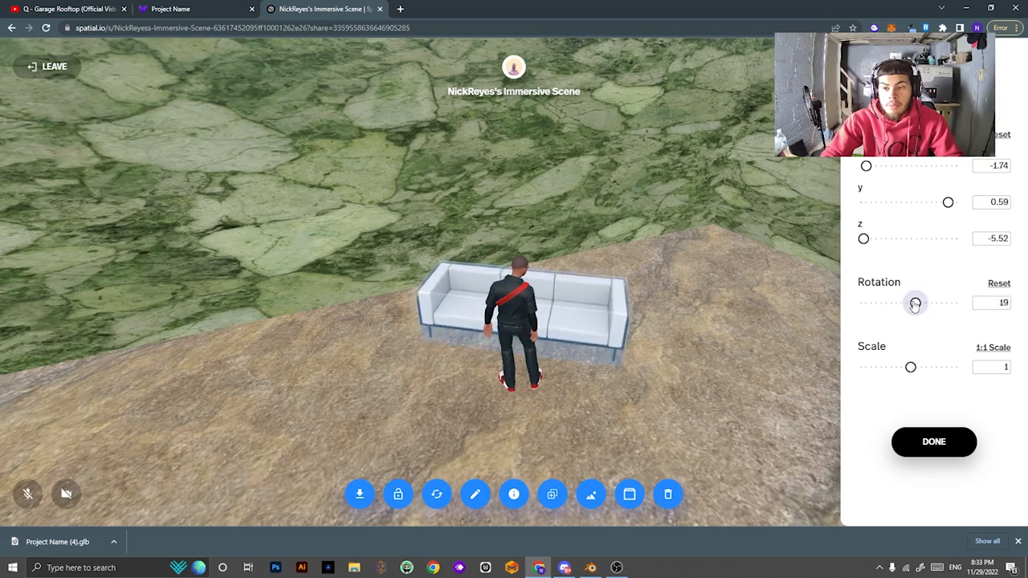
left_click_drag(937, 206, 956, 202)
left_click(999, 137)
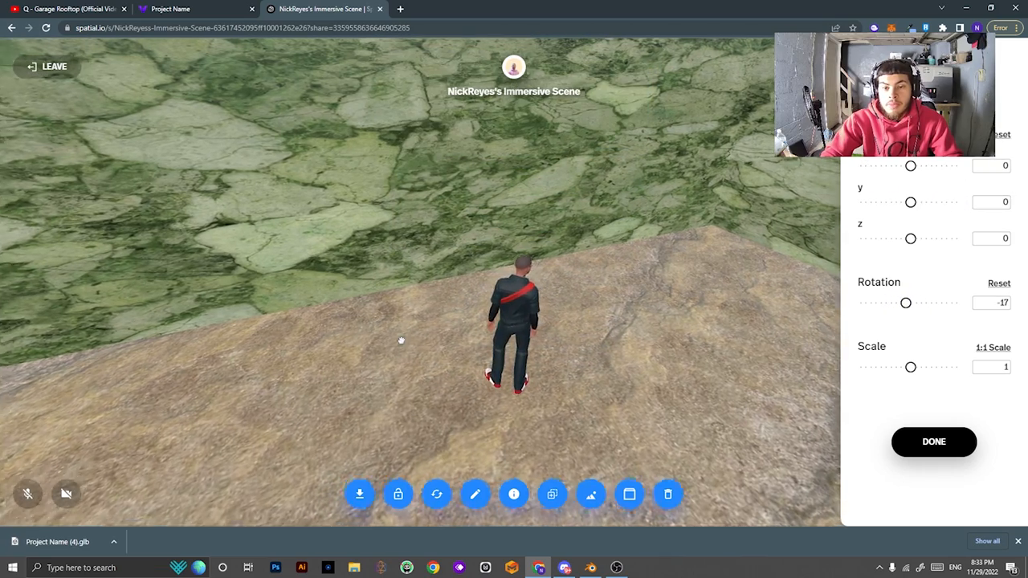
left_click_drag(399, 340, 512, 294)
left_click_drag(910, 202, 926, 203)
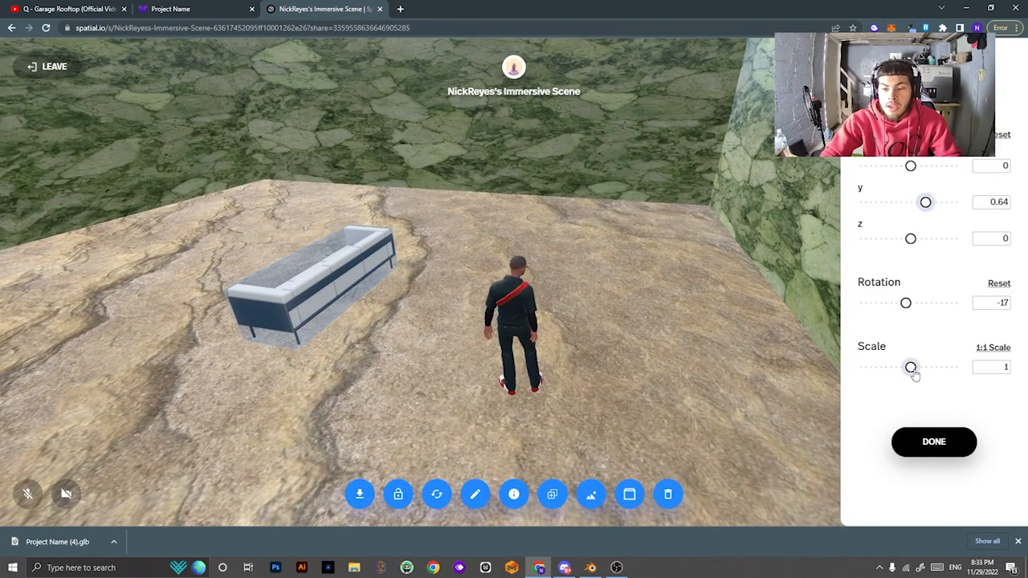
mouse_move(912, 368)
left_mouse_down()
mouse_move(929, 366)
mouse_move(920, 367)
left_mouse_up()
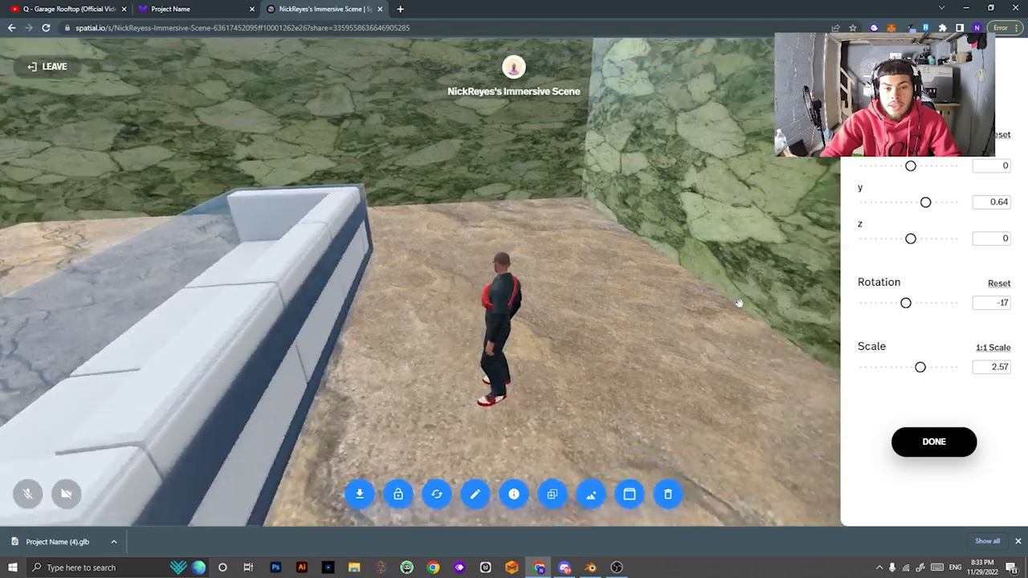
left_click_drag(740, 304, 728, 353)
key("s")
left_click(932, 434)
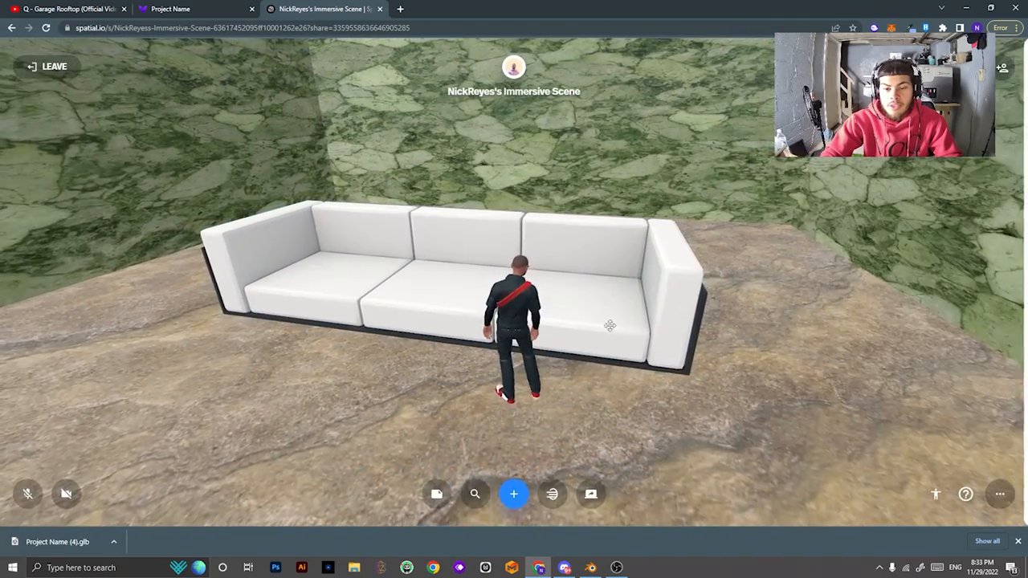
Reopen the couch's settings and confirm its final 1.15 scale and placement.
left_click(573, 301)
left_click(935, 445)
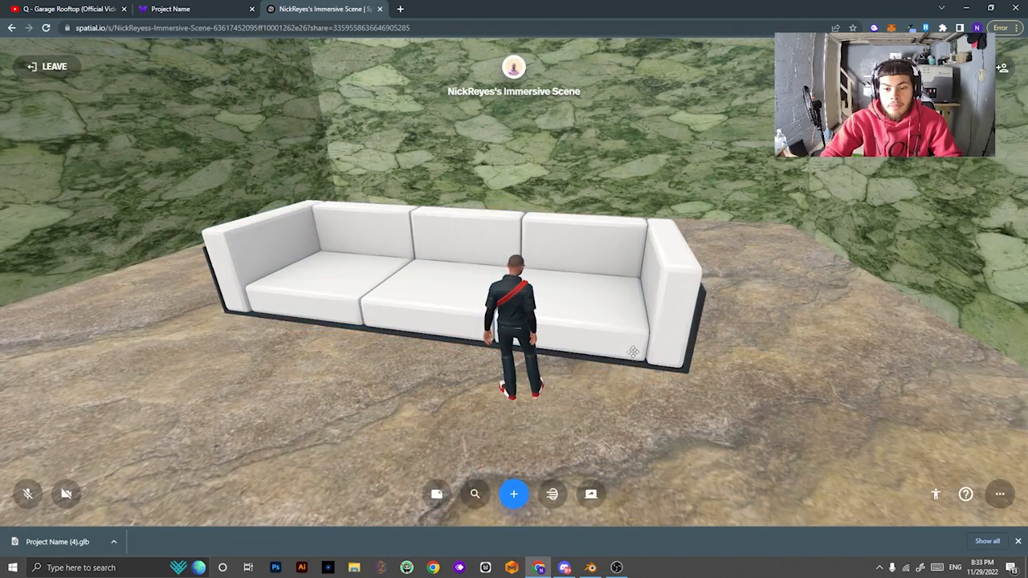
left_click(632, 348)
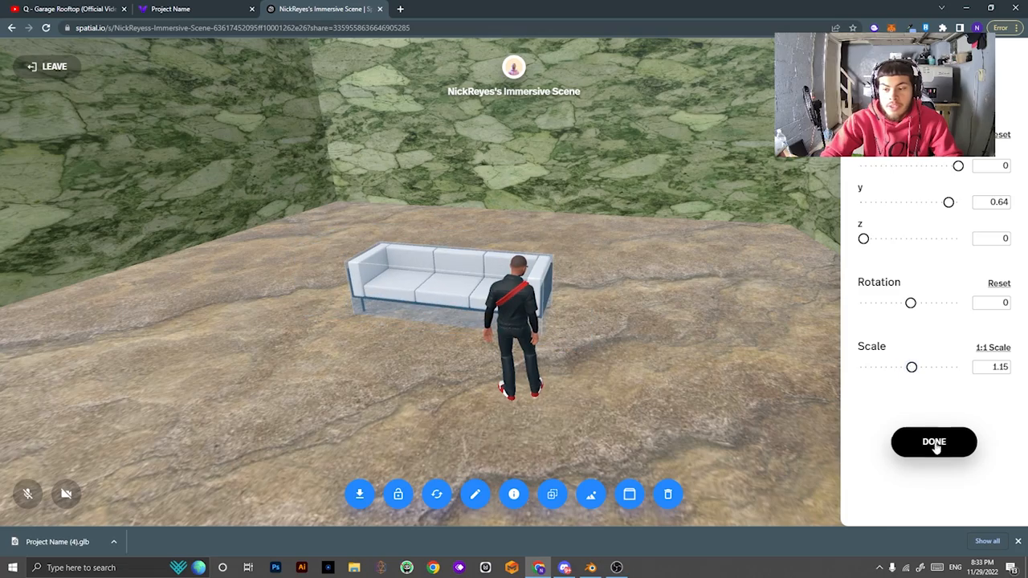
left_click(935, 448)
key("d")
left_click_drag(681, 387, 735, 404)
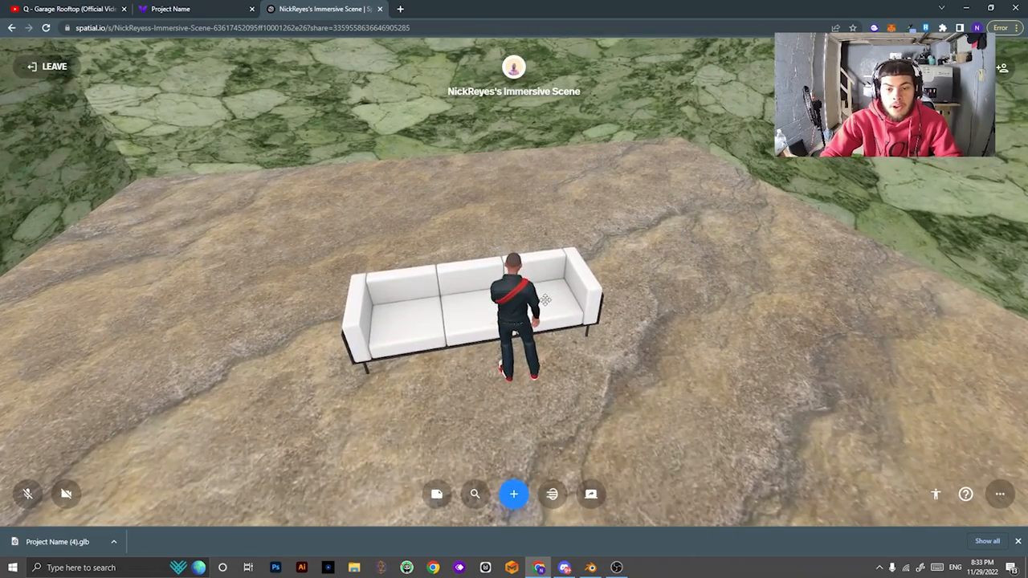
Select the couch and lock it in place.
left_click(539, 298)
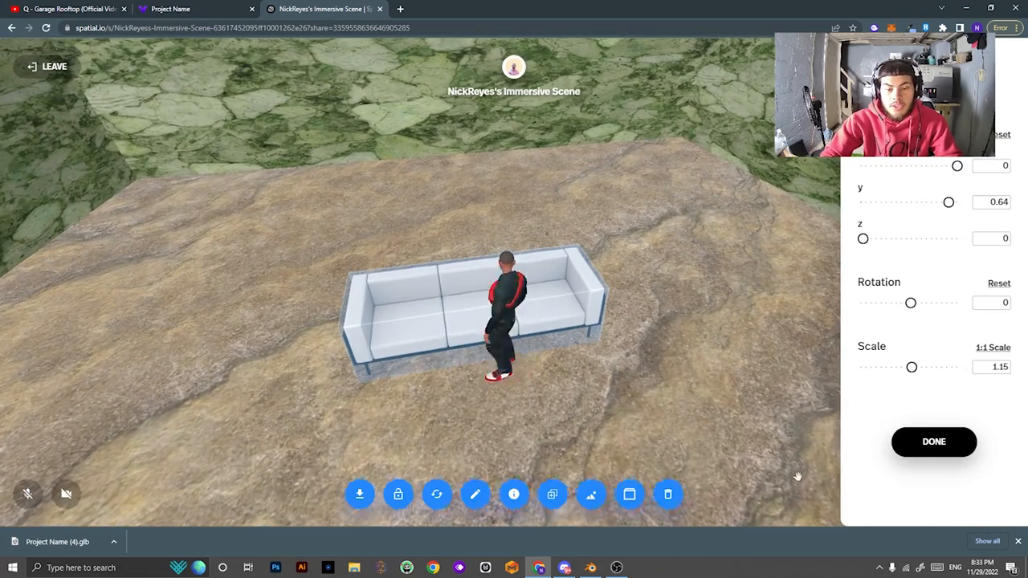
key("a")
left_click(401, 497)
left_click(712, 421)
Walk the avatar around the couch, sit on its right seat, then step back off.
key("s")
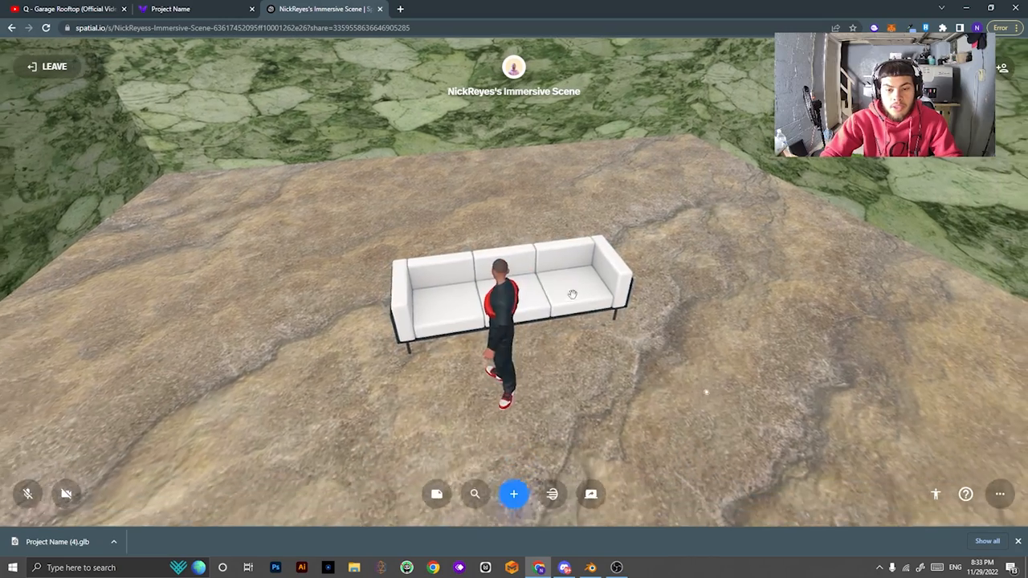
left_click(576, 280)
key("w")
key("d")
left_click(590, 426)
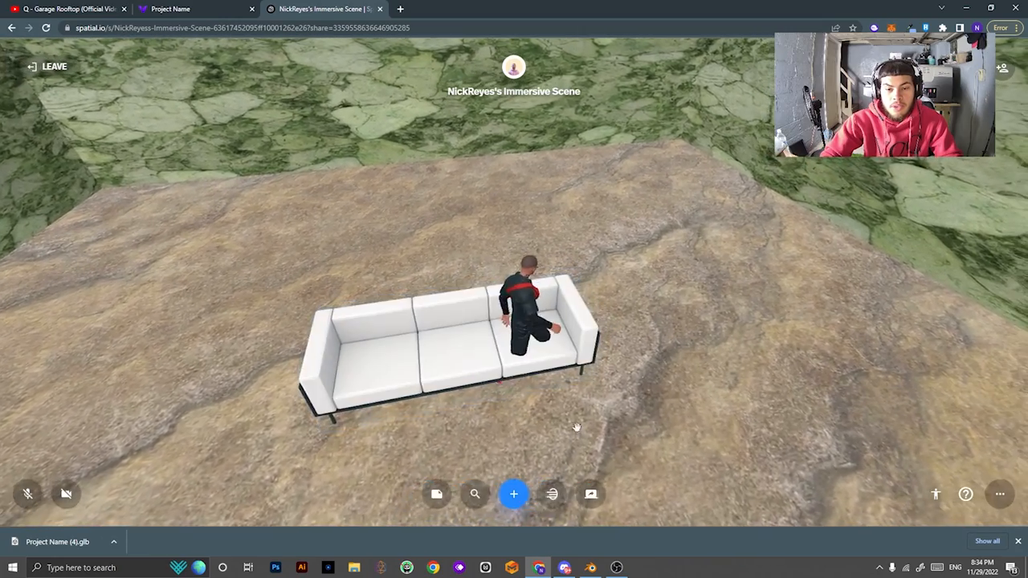
double_click(525, 370)
key("s")
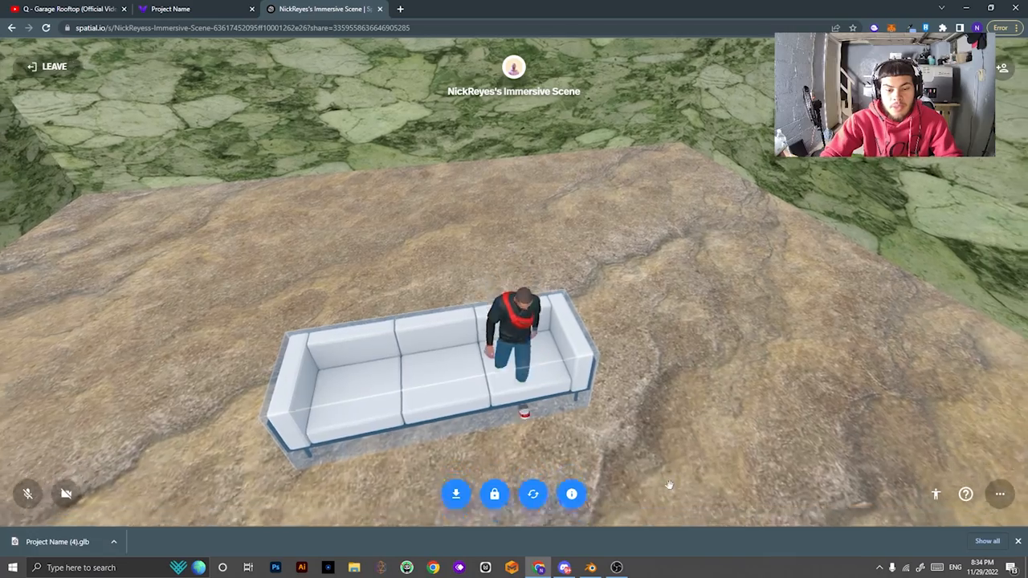
key("s")
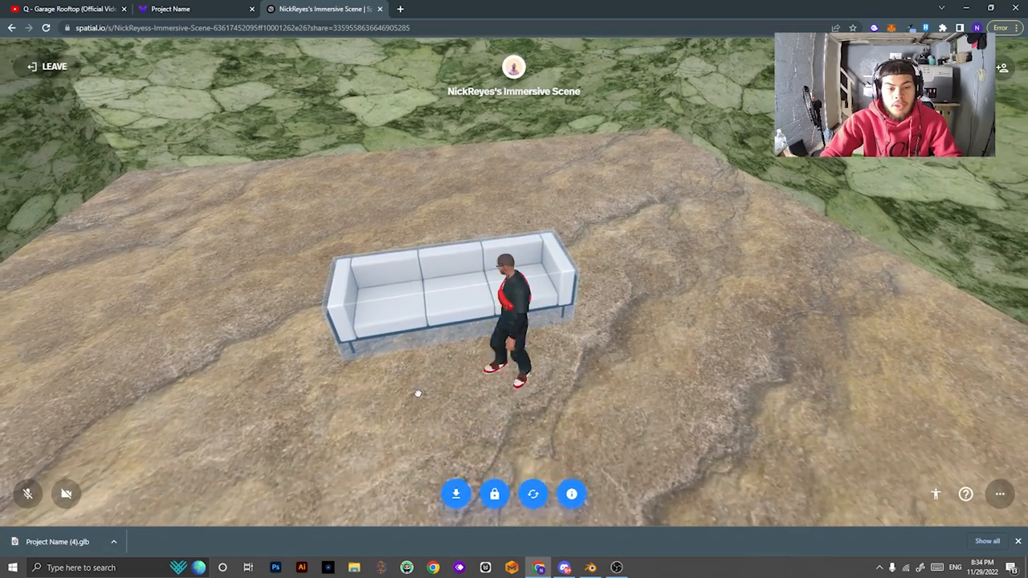
left_click(415, 392)
key("a")
key("w")
left_click(685, 391)
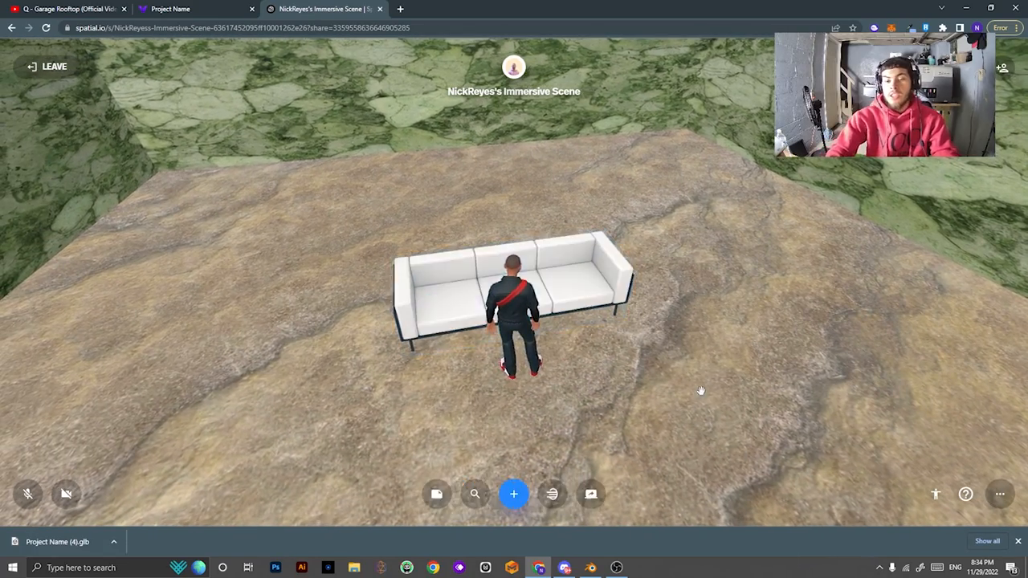
key("d")
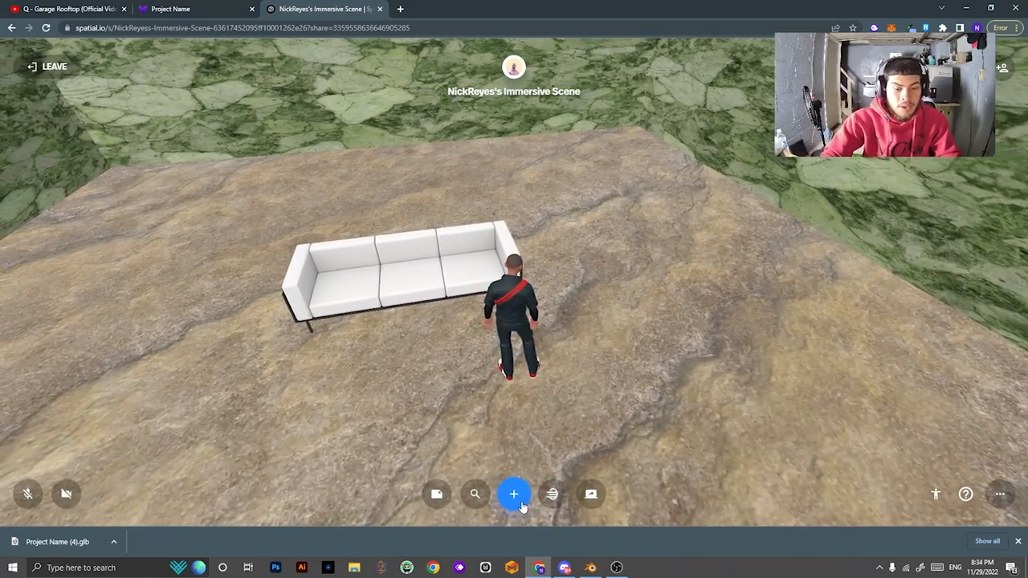
Add the High Boy side table and place it beside the couch.
left_click(514, 494)
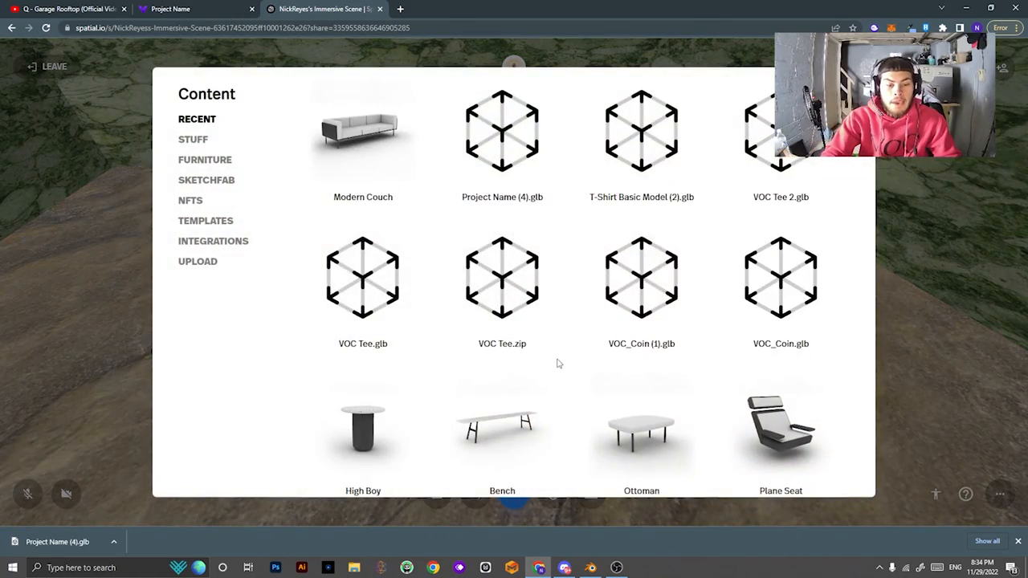
left_click(403, 240)
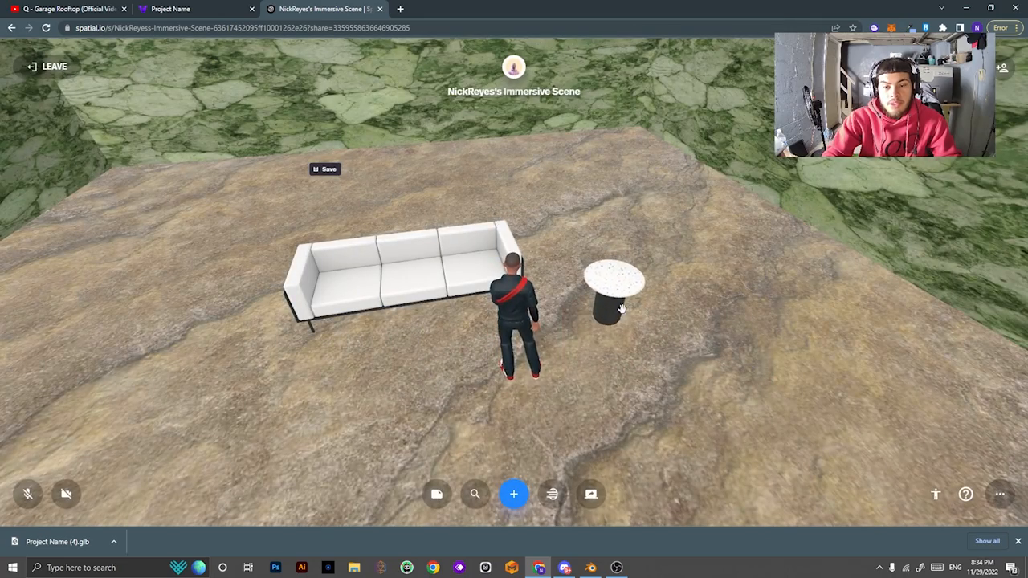
left_click_drag(830, 203, 830, 335)
key("s")
key("w")
left_click_drag(578, 249, 574, 363)
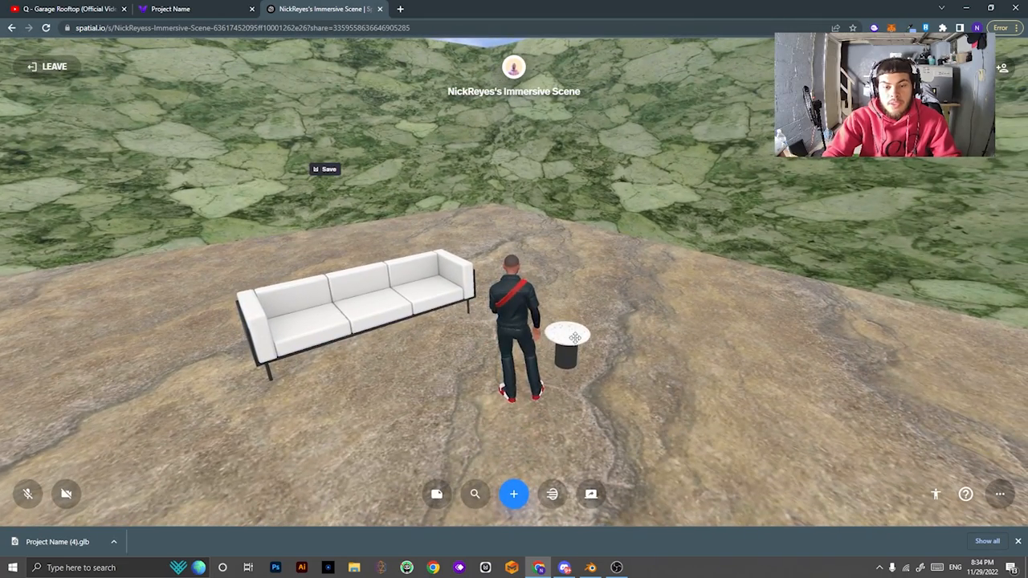
Add a Stuff > Empty Frame and hang it on the green marble wall.
left_click(514, 496)
left_click(206, 159)
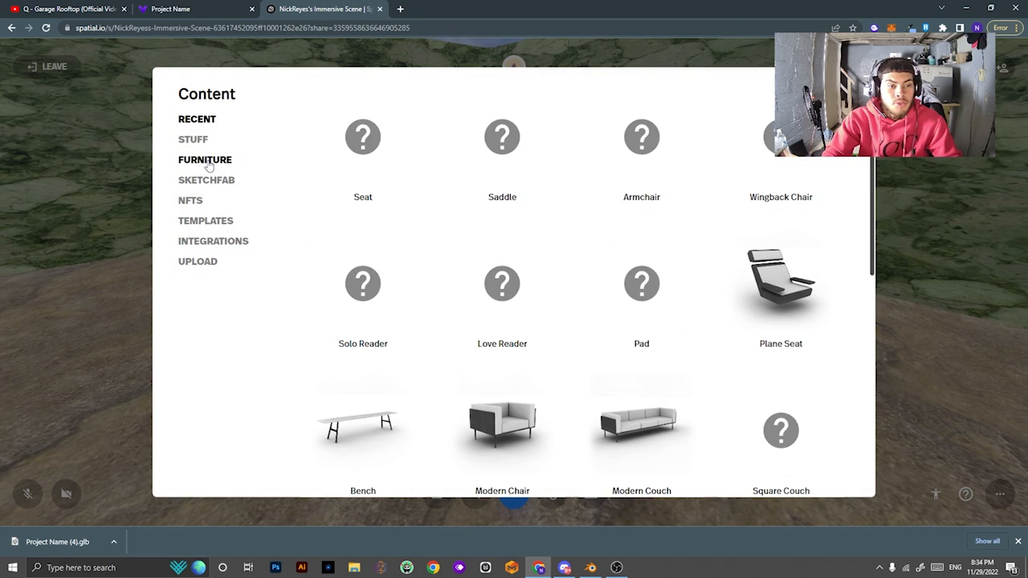
left_click(198, 143)
left_click(338, 160)
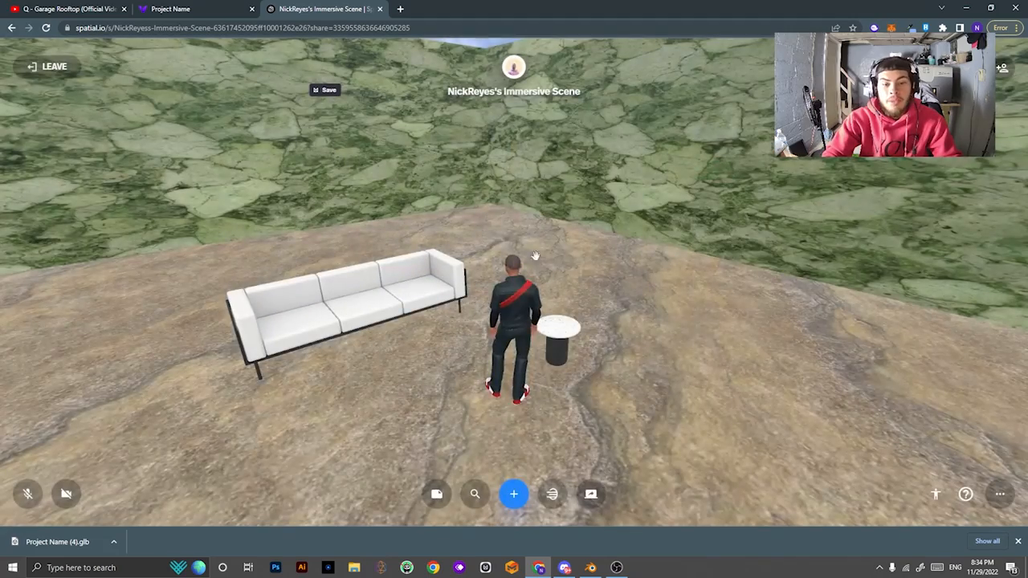
key("w")
left_click_drag(499, 248, 843, 165)
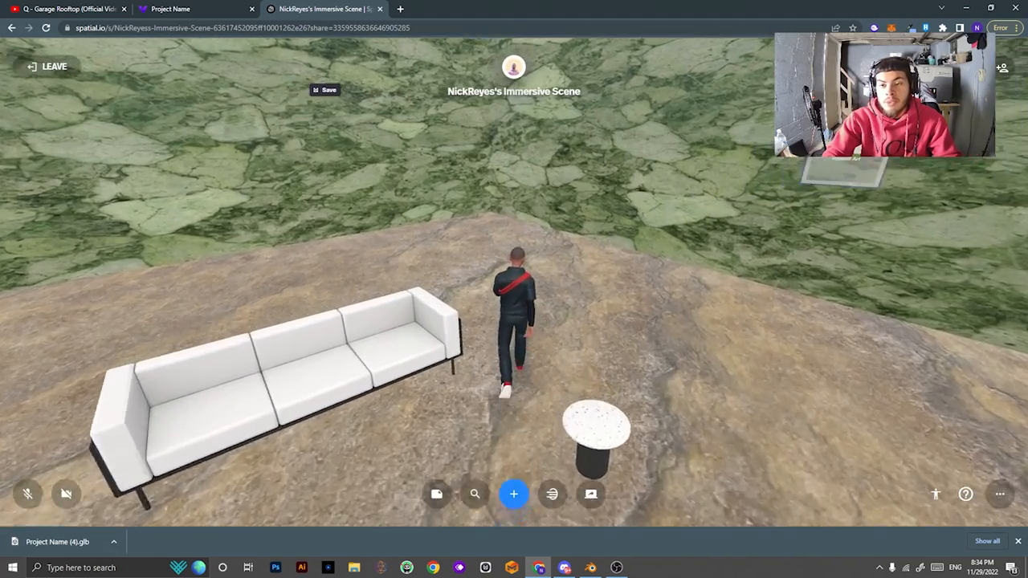
key("d")
key("w")
key("d")
left_click_drag(651, 142, 847, 135)
Fill the empty frame with the SixthRéseau #306 artwork.
left_click(859, 172)
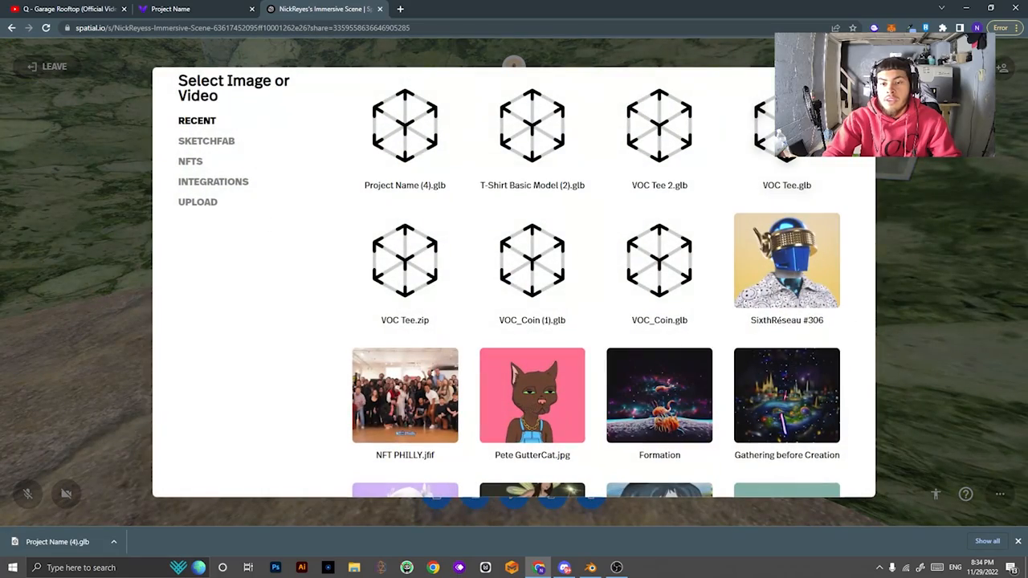
left_click(791, 285)
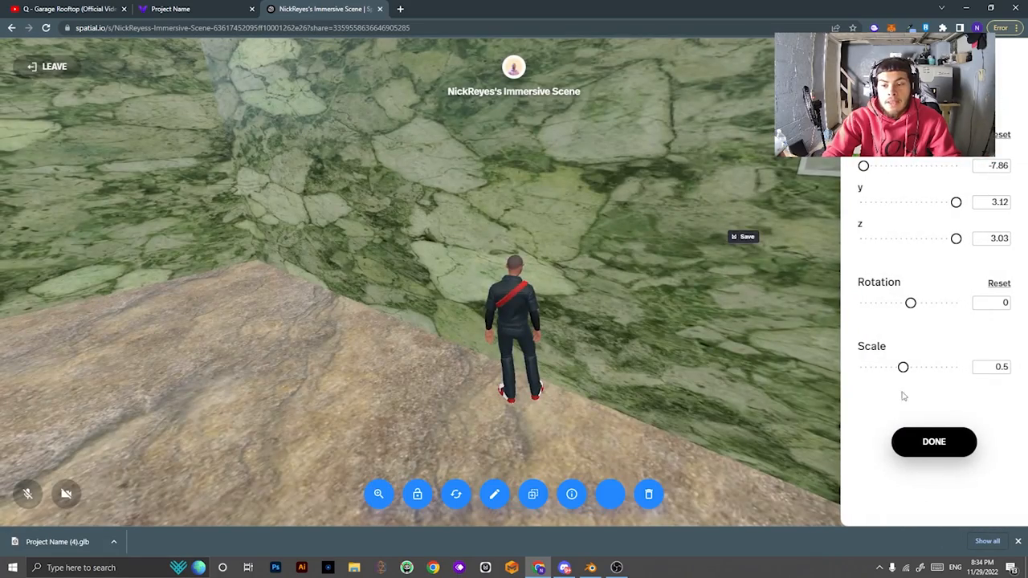
left_click(934, 443)
key("w")
key("s")
left_click_drag(963, 312, 717, 250)
key("d")
Scale the artwork to 2.57, adjust its x and z position, and confirm.
left_click(614, 141)
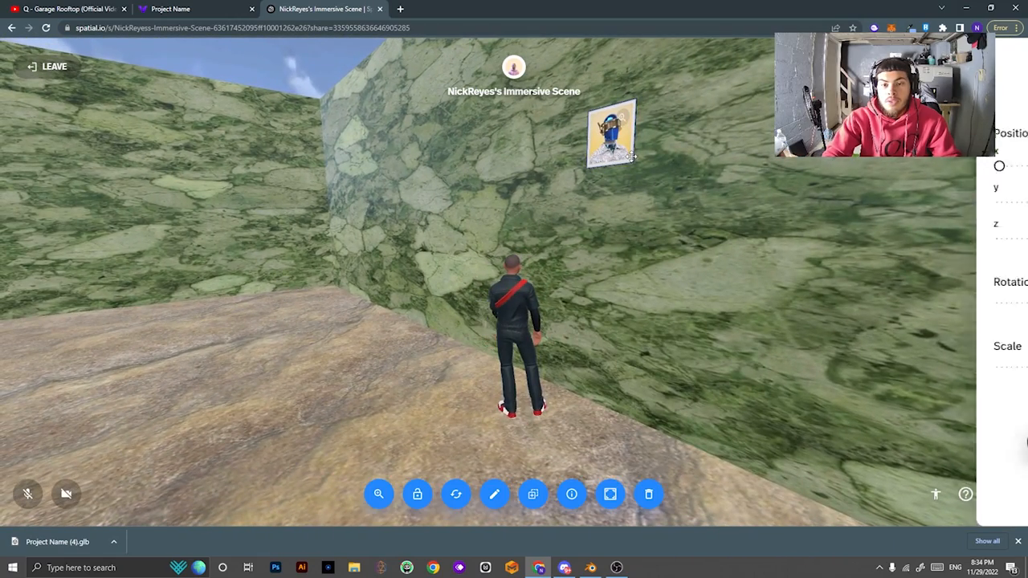
left_click_drag(904, 367, 920, 367)
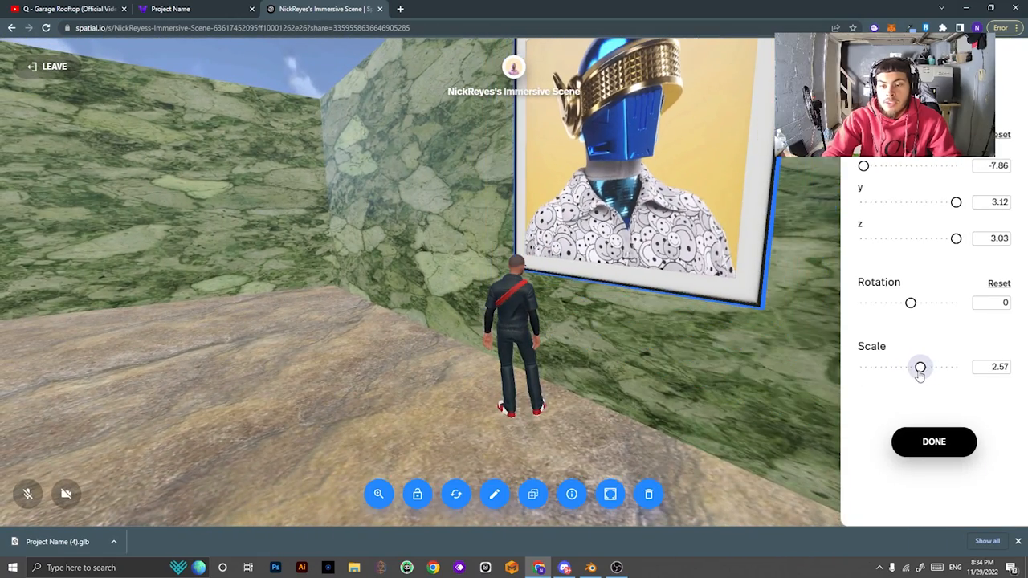
left_click_drag(693, 409, 532, 366)
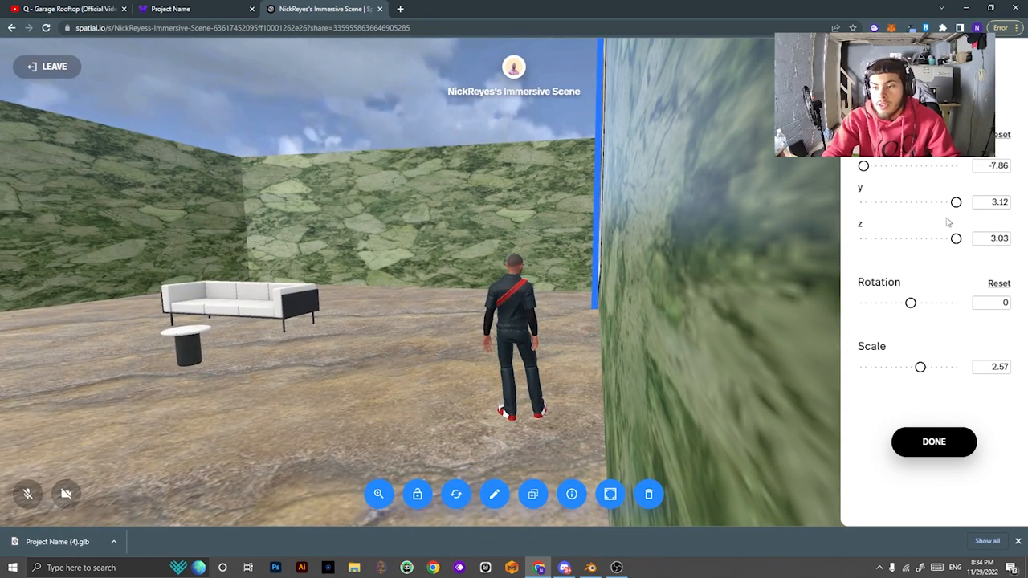
left_click_drag(959, 243, 911, 255)
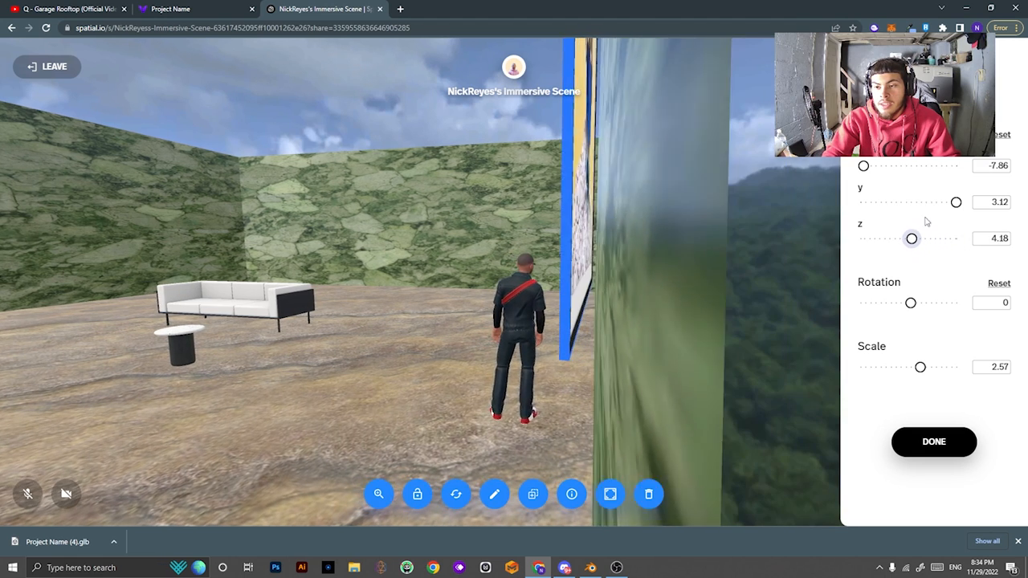
left_click_drag(864, 172, 865, 173)
left_click_drag(780, 223, 744, 255)
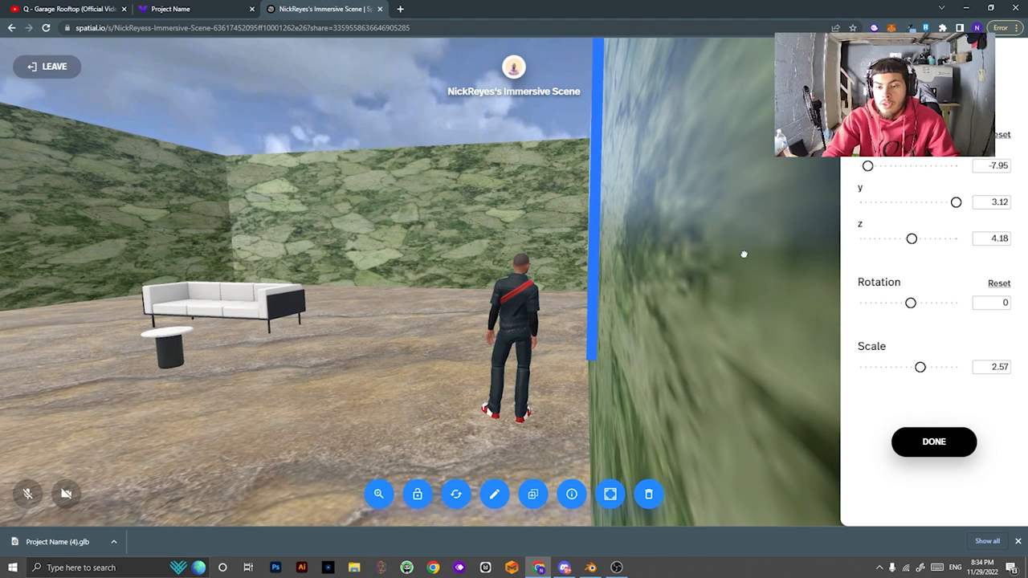
left_click_drag(761, 291, 755, 291)
left_click(755, 291)
left_click(587, 247)
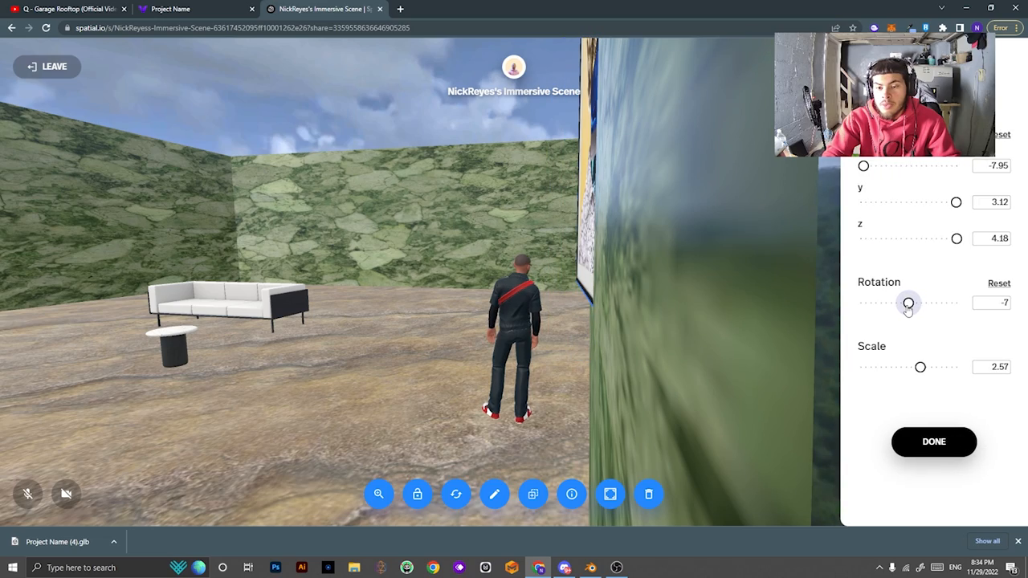
left_click_drag(791, 402, 514, 401)
left_click_drag(817, 419, 450, 373)
left_click_drag(805, 340, 681, 412)
left_click(898, 440)
Step back and orbit the view to face the hung artwork.
key("s")
left_click_drag(857, 426, 675, 356)
key("w")
left_click_drag(630, 264, 673, 387)
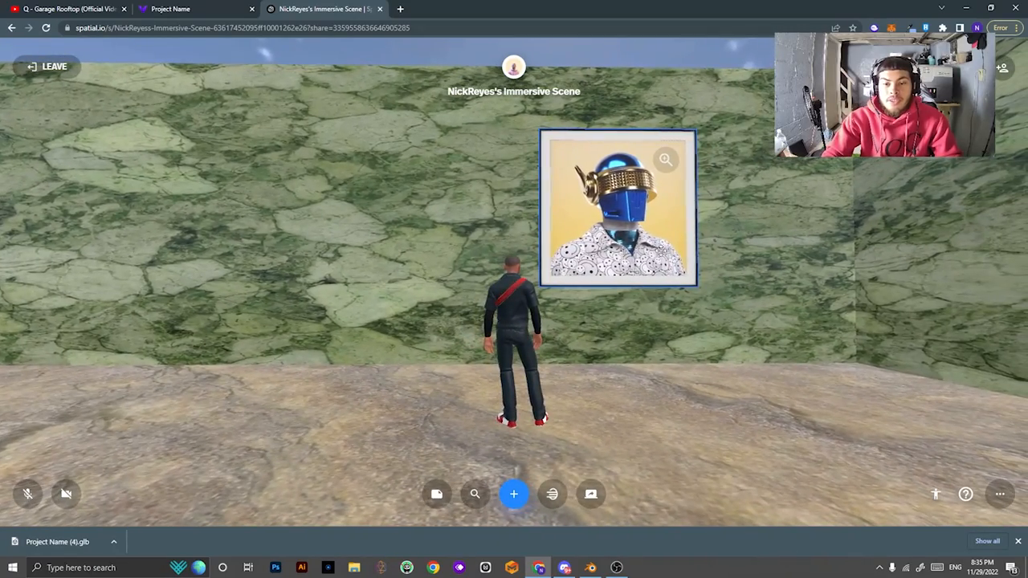
Duplicate the framed artwork and move the copy to x -7.94.
left_click(671, 159)
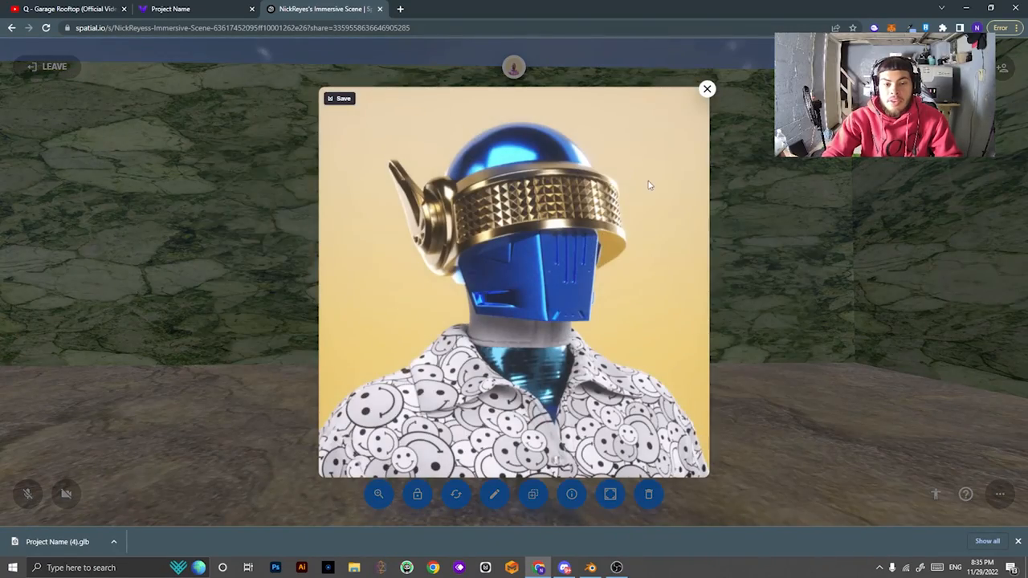
left_click(709, 89)
left_click(693, 163)
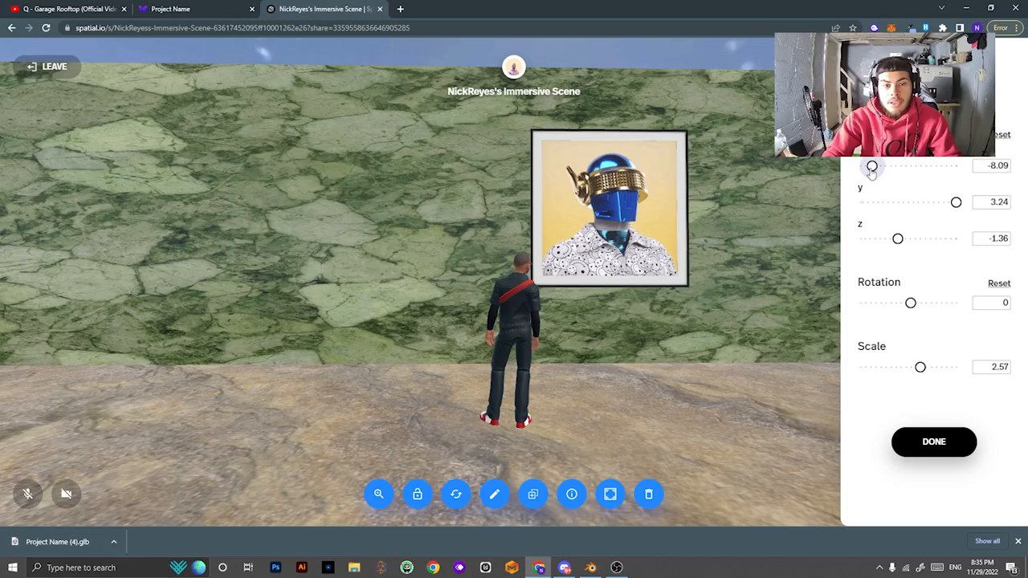
left_click_drag(872, 166, 874, 167)
Check both pictures on the wall, confirm the copy, and select the left picture.
left_click_drag(736, 341, 530, 384)
left_click_drag(778, 301, 599, 383)
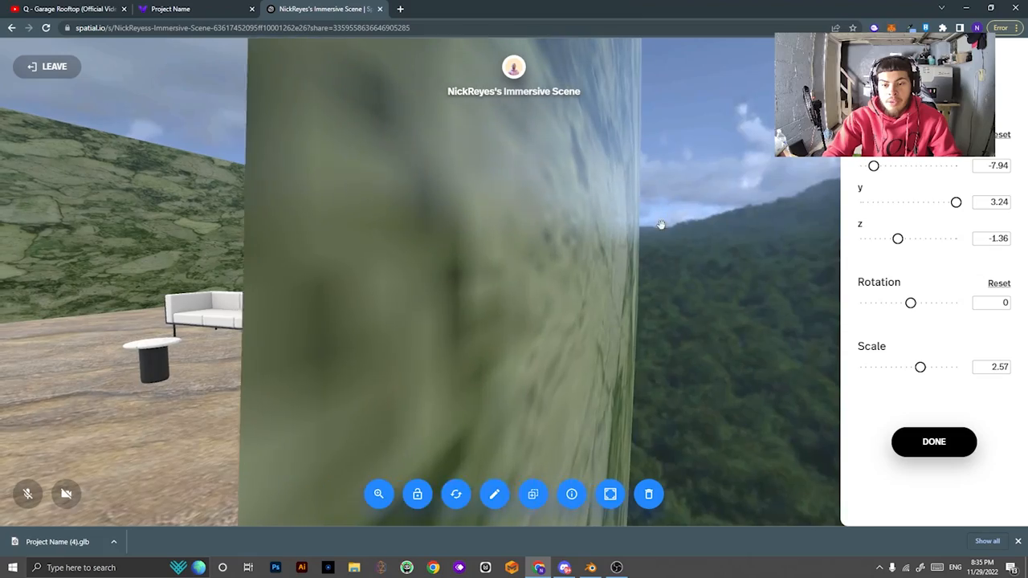
left_click_drag(773, 176, 908, 378)
left_click_drag(554, 377, 867, 181)
key("w")
key("a")
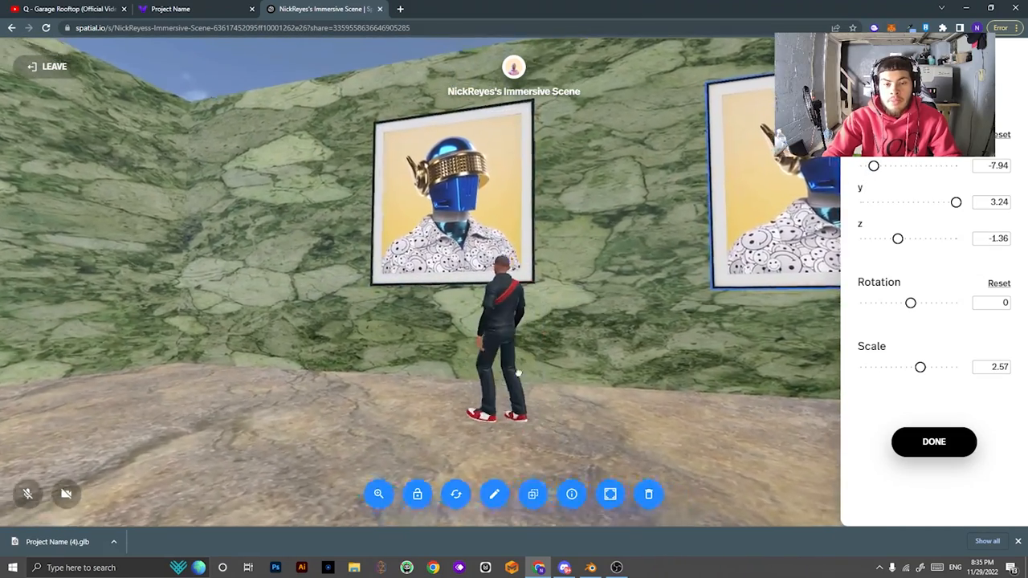
left_click_drag(516, 371, 505, 394)
left_click_drag(747, 393, 703, 451)
key("d")
left_click(914, 444)
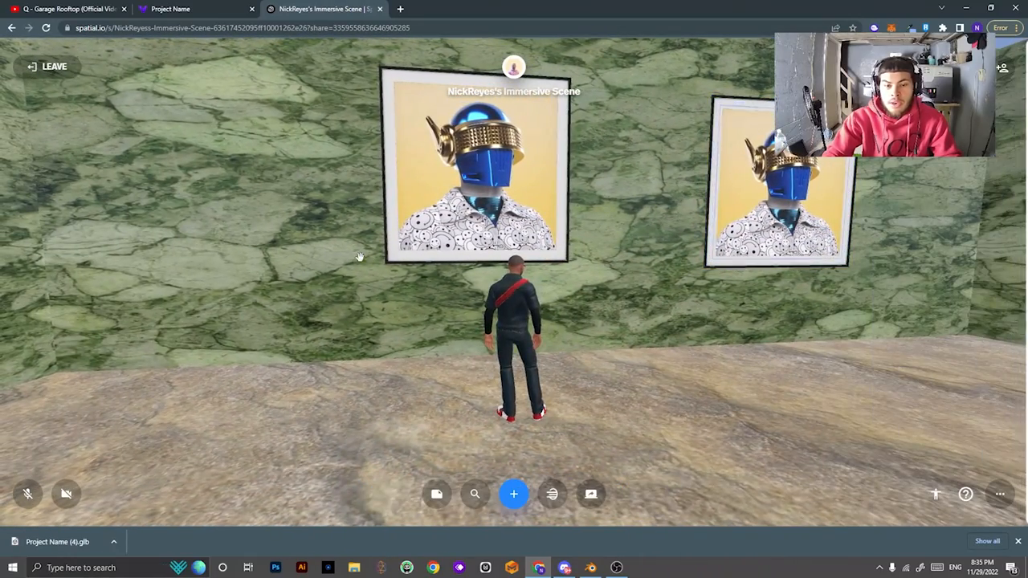
left_click(461, 163)
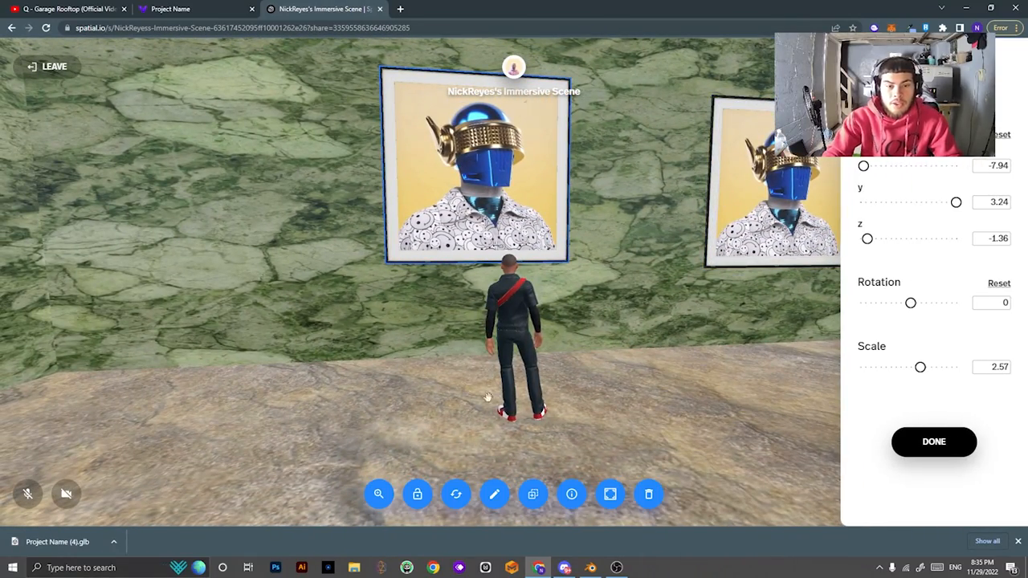
Put Pete GutterCat.jpg into the left frame and confirm.
scroll(566, 366, "down", 2)
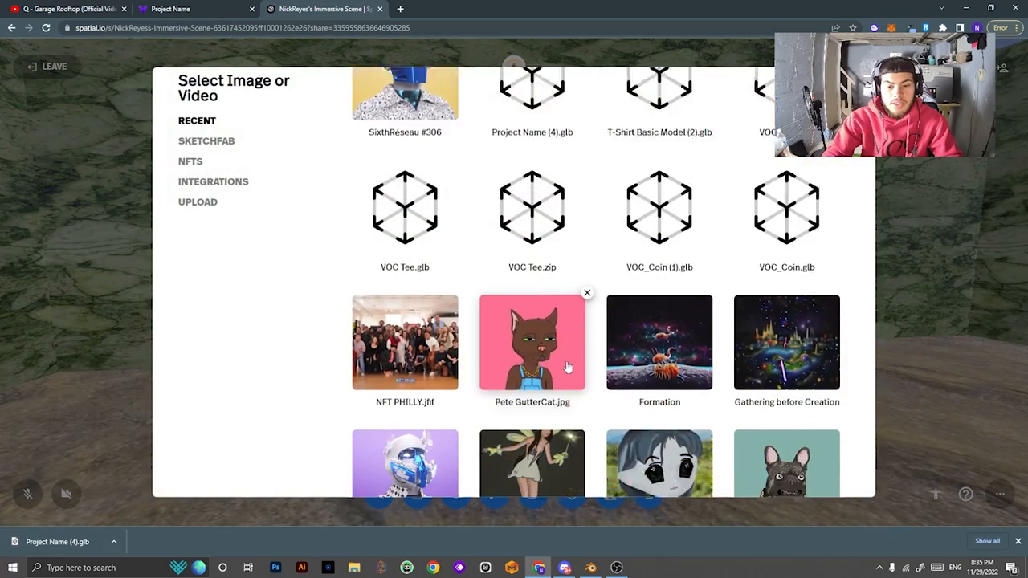
left_click(537, 232)
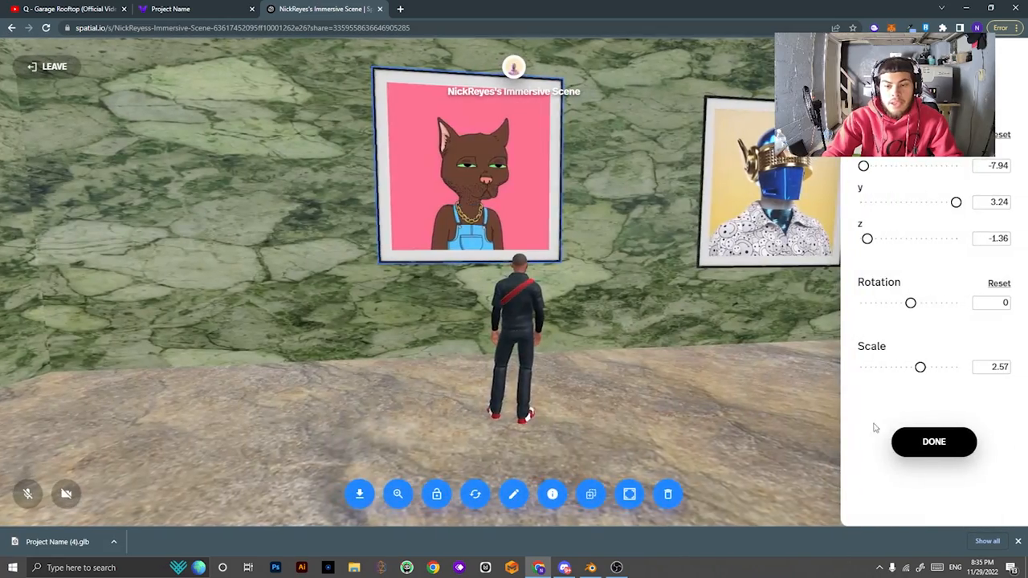
left_click(940, 443)
Walk the avatar back to view the room with both pictures.
key("s")
key("d")
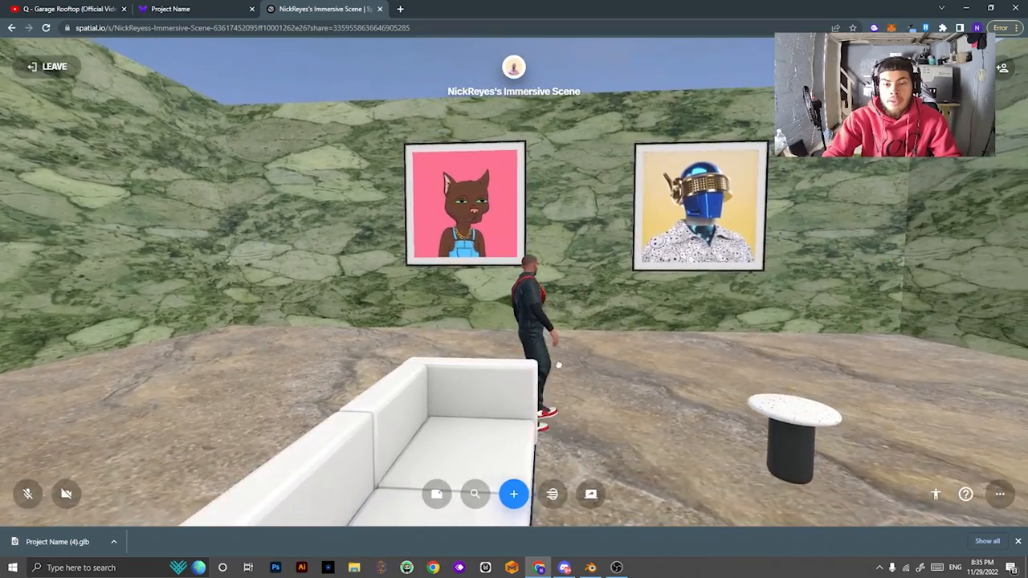
key("w")
key("s")
left_click_drag(618, 355, 568, 348)
key("w")
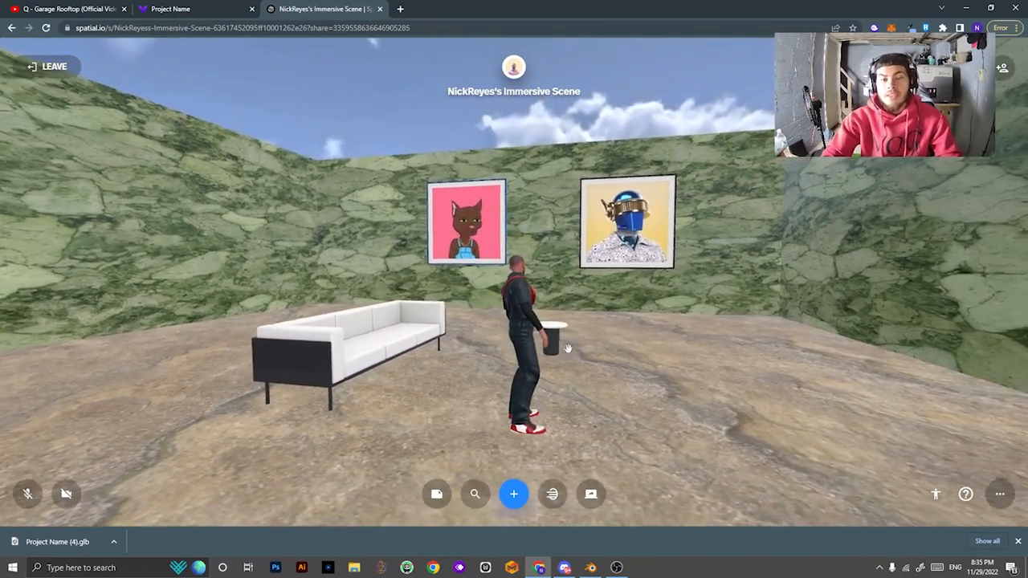